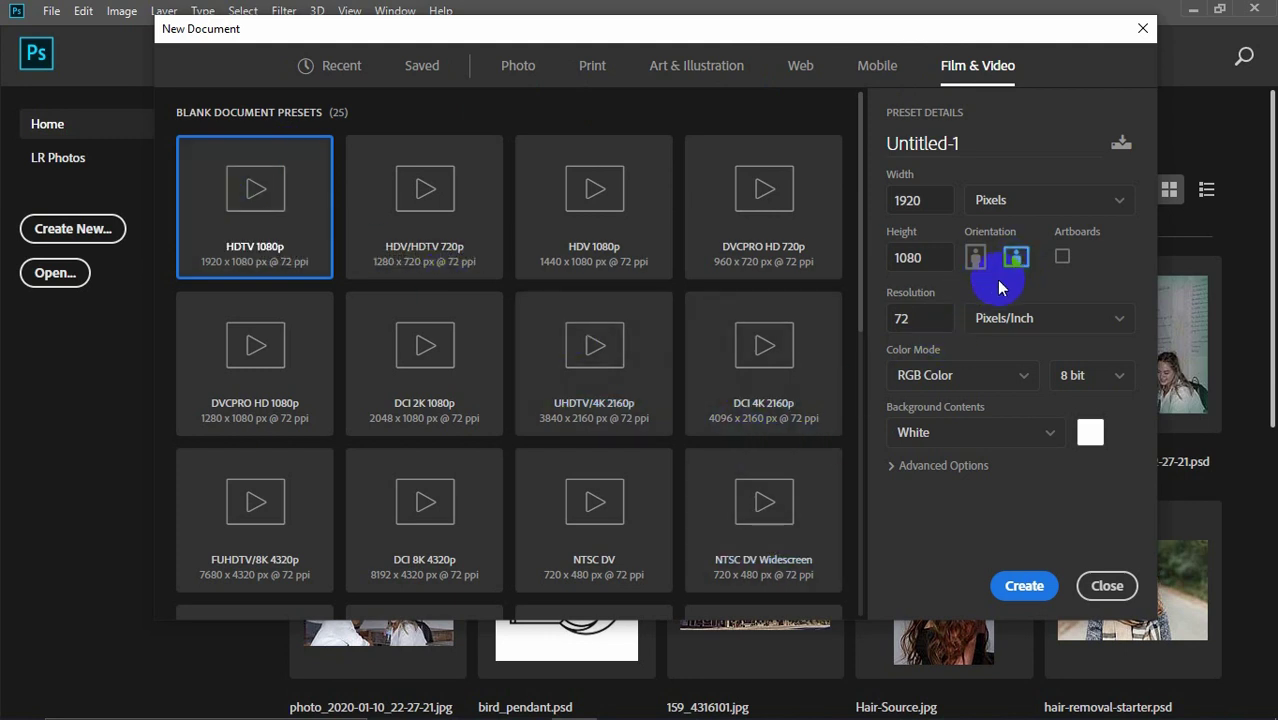
# Step: Create a new 1920 x 1080 pixel document from the HDTV 1080p preset at 150 pixels/inch
pyautogui.click(938, 327)
pyautogui.moveTo(935, 330); pyautogui.dragTo(883, 332)
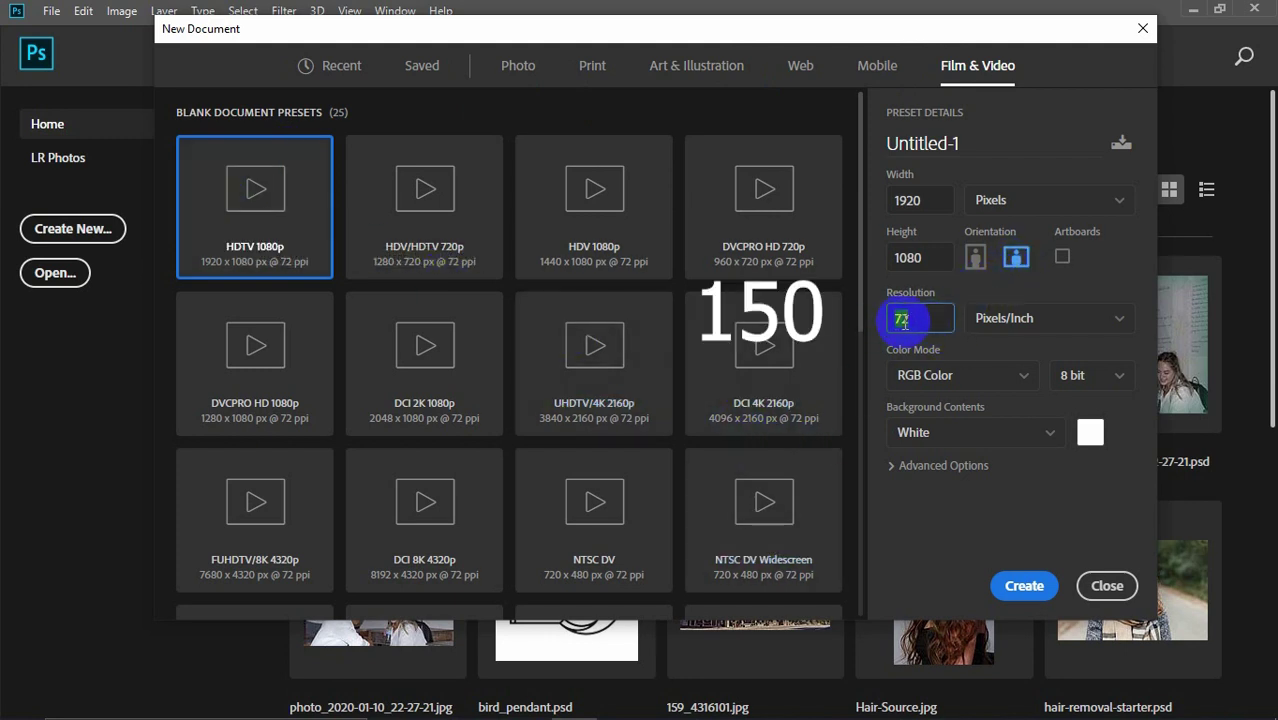
pyautogui.write('150')
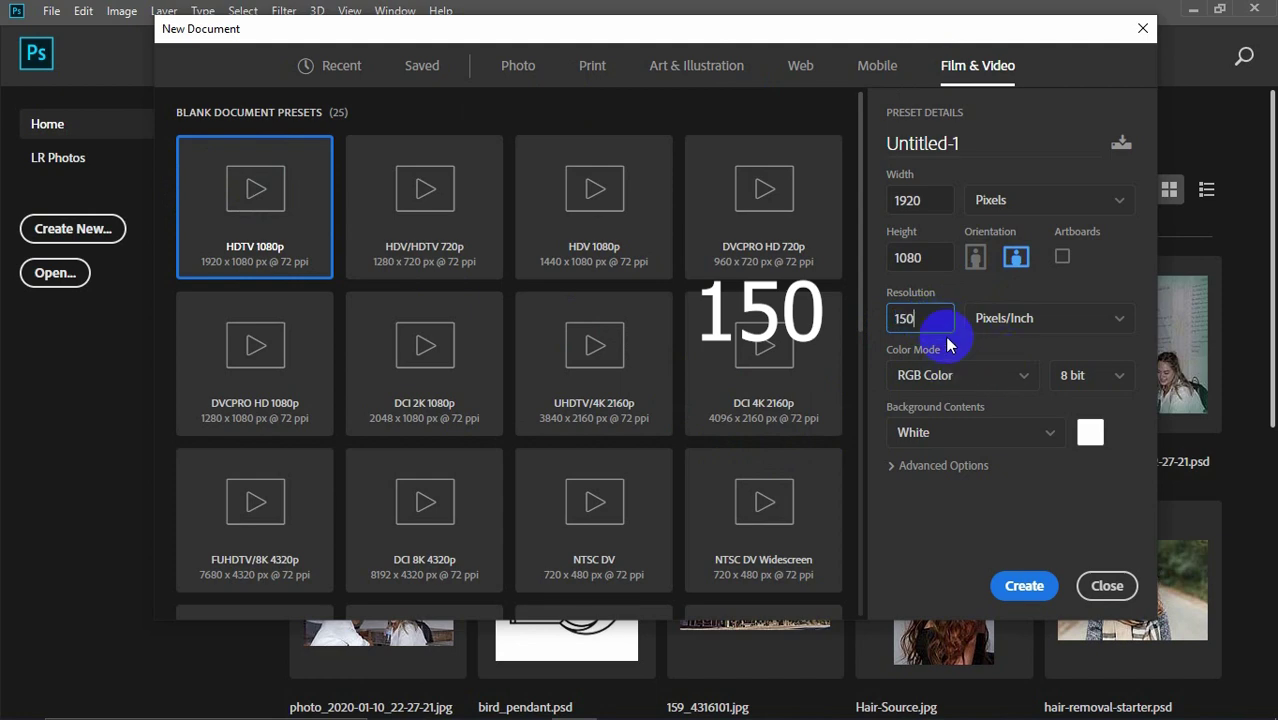
pyautogui.click(1024, 585)
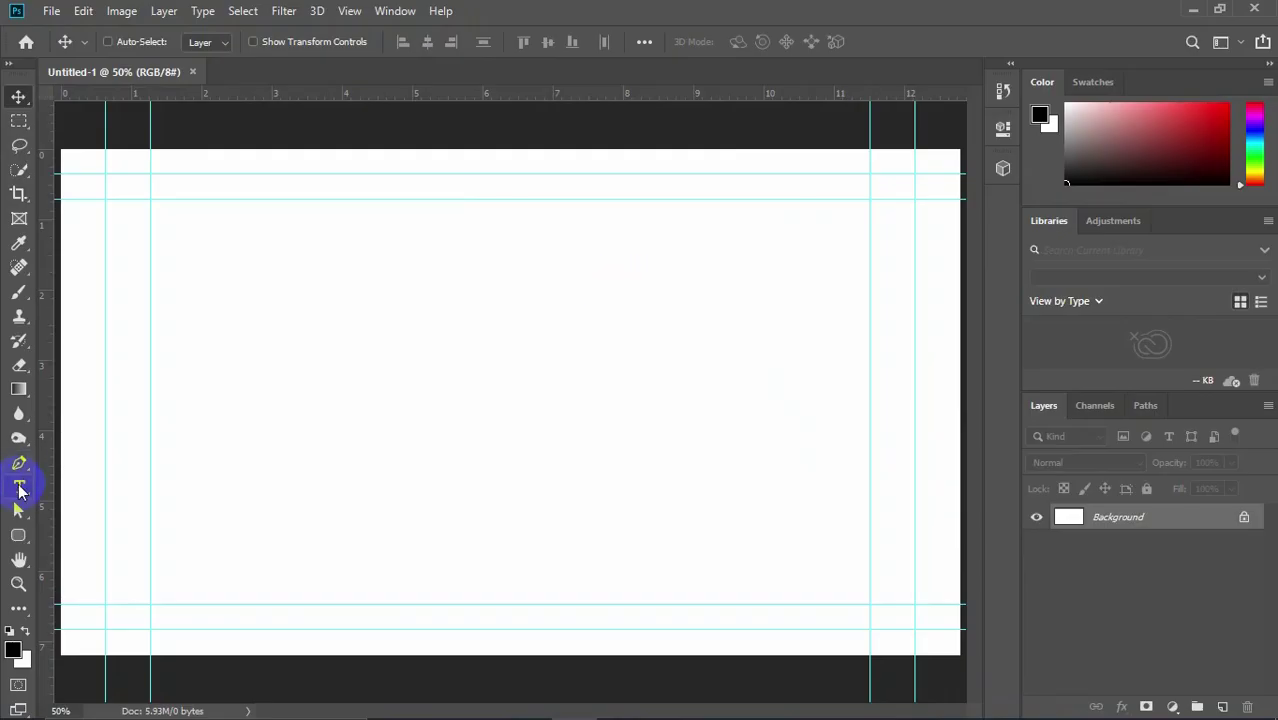
# Step: Add the text "Create 3D" across the middle of the canvas at 122 pt and change its font to a bold sans-serif
pyautogui.click(19, 487)
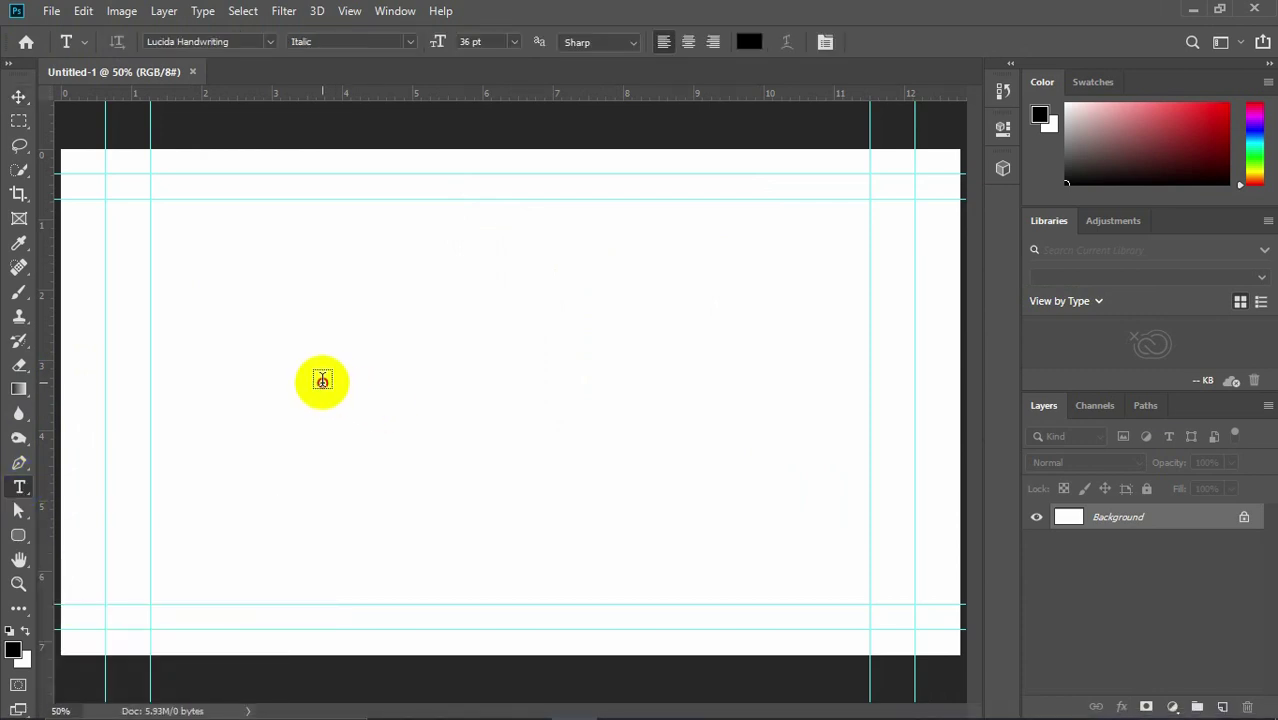
pyautogui.click(322, 380)
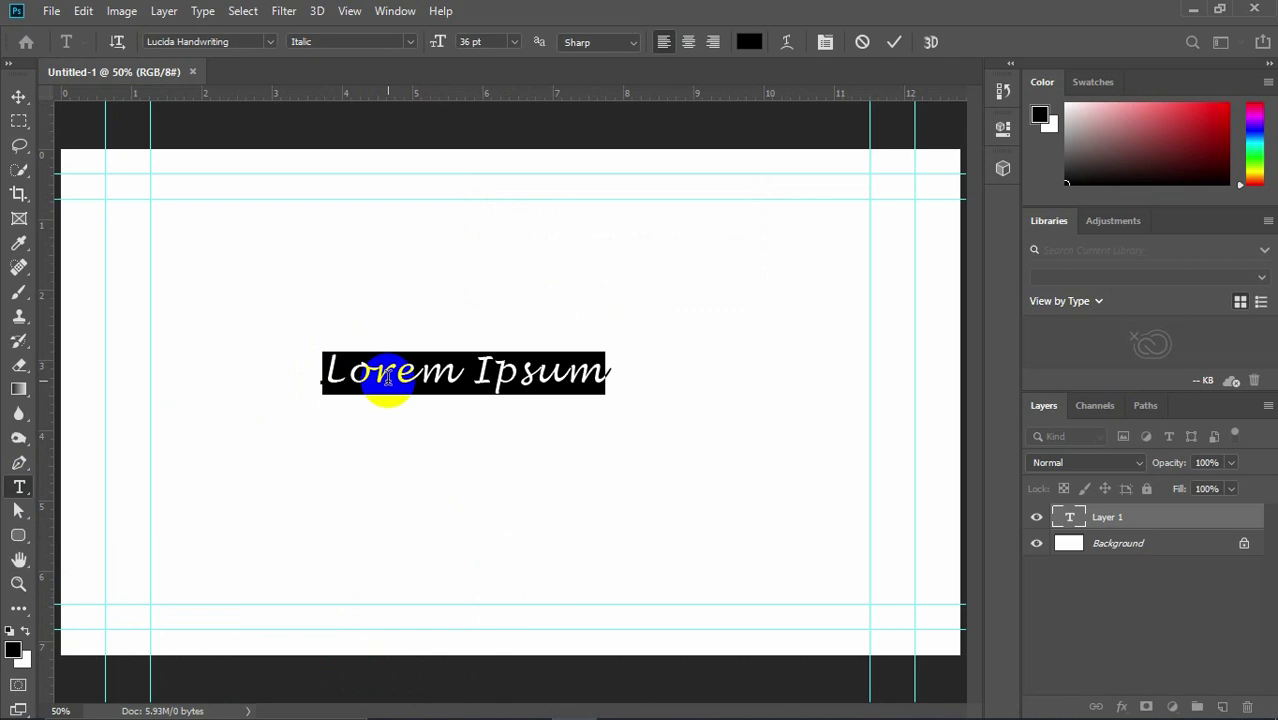
pyautogui.write('Create 3D')
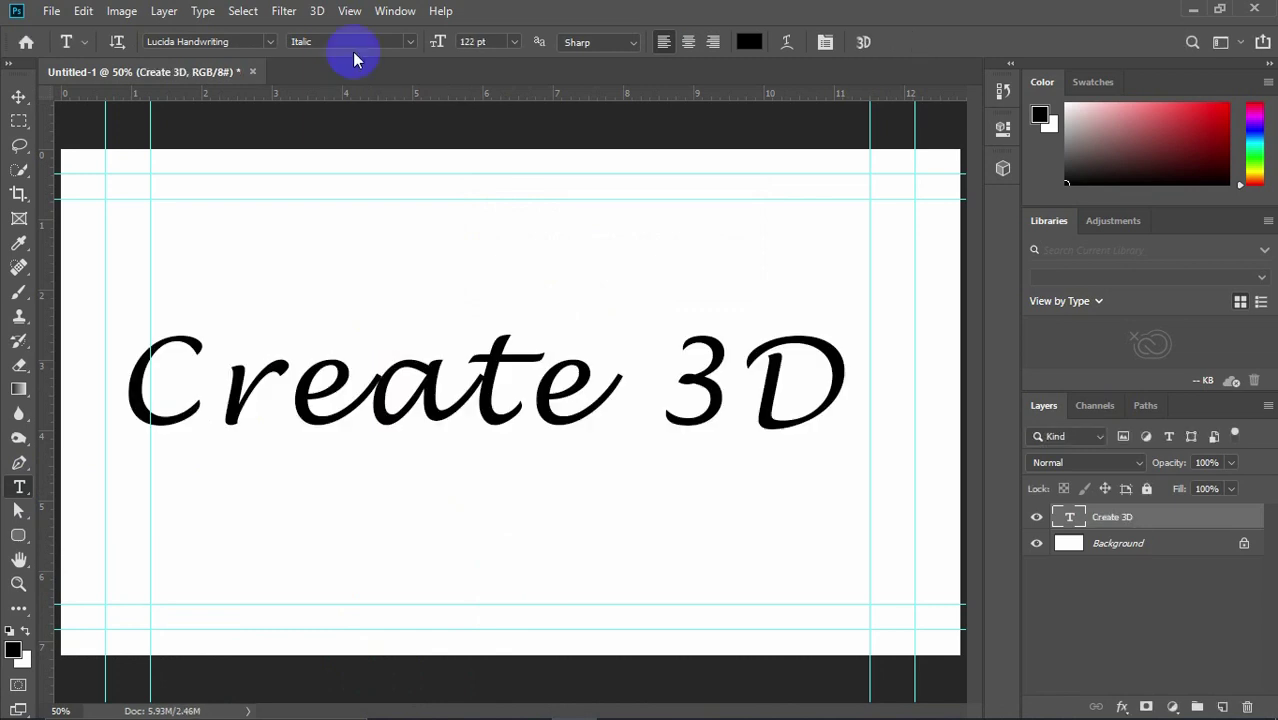
pyautogui.click(268, 44)
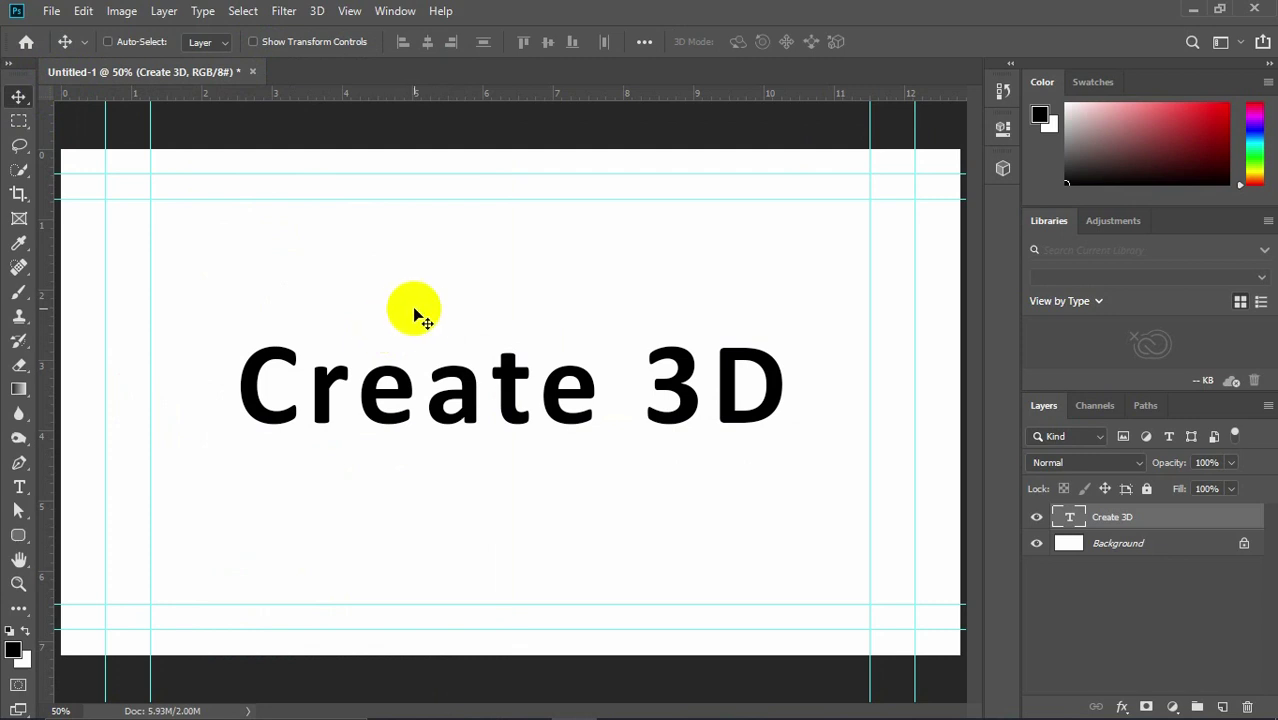
# Step: Create a new 3D extrusion from the text layer and switch to the 3D workspace
pyautogui.click(317, 12)
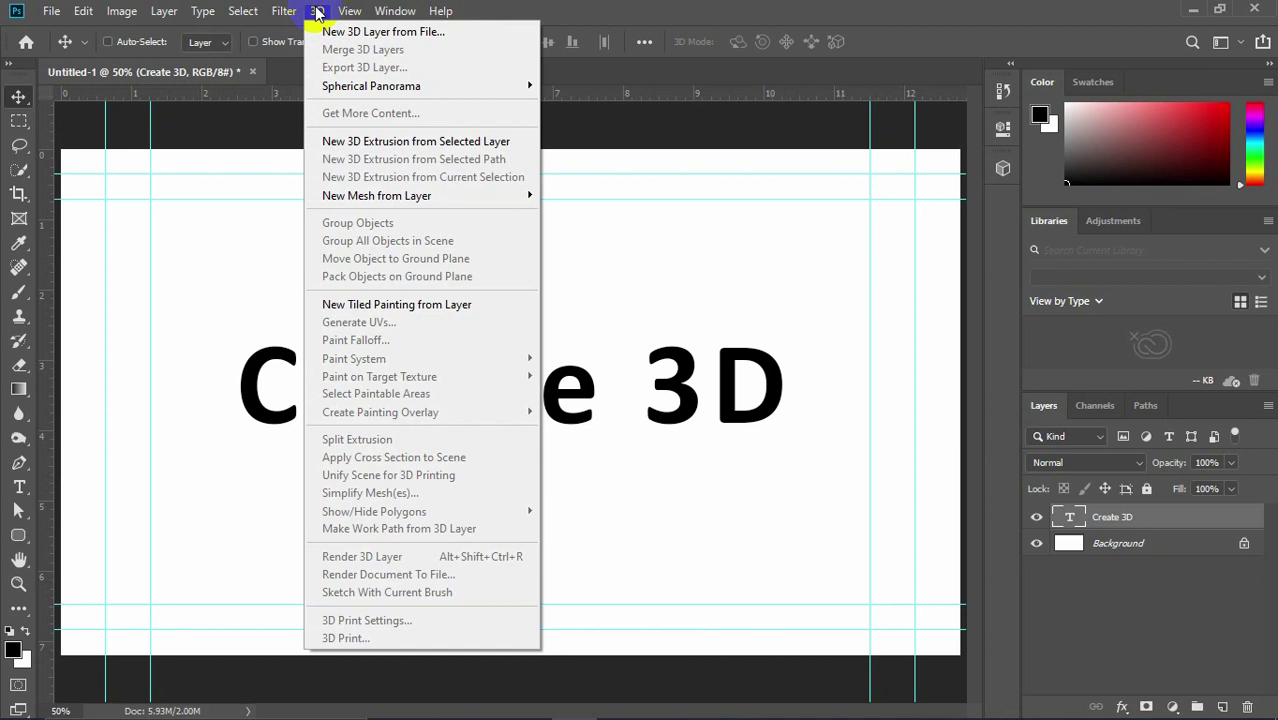
pyautogui.click(508, 143)
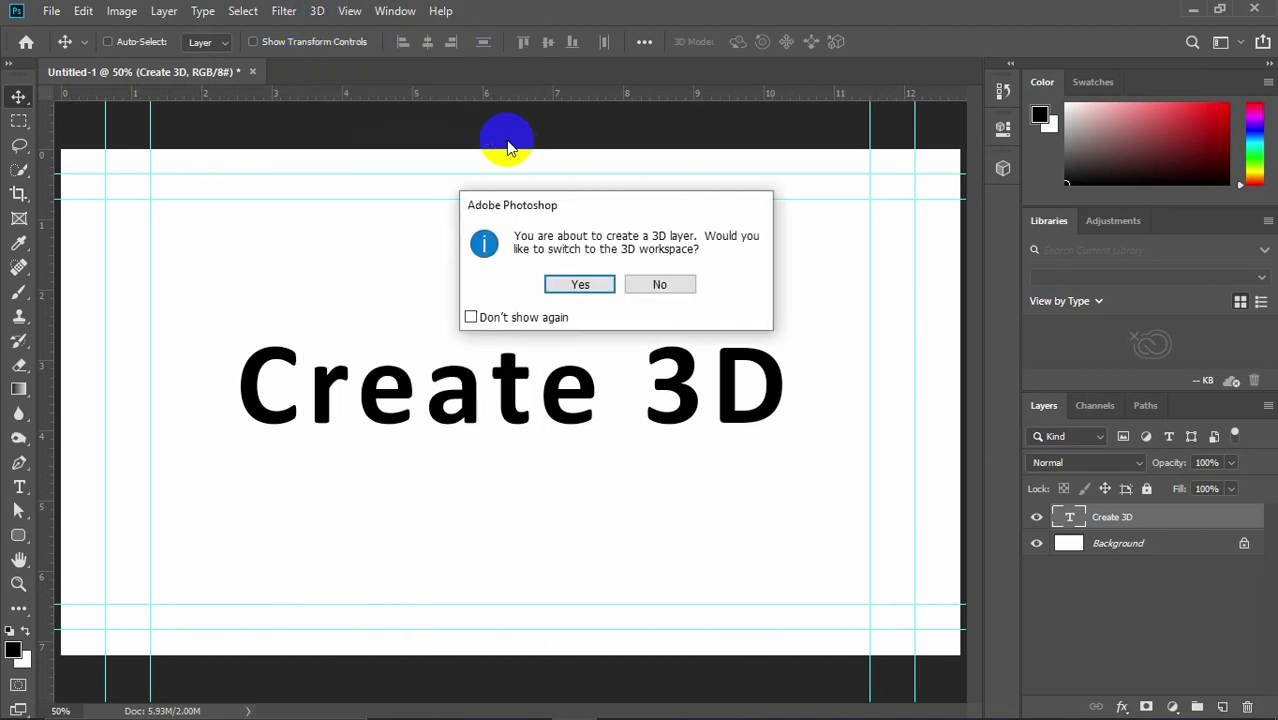
pyautogui.click(575, 285)
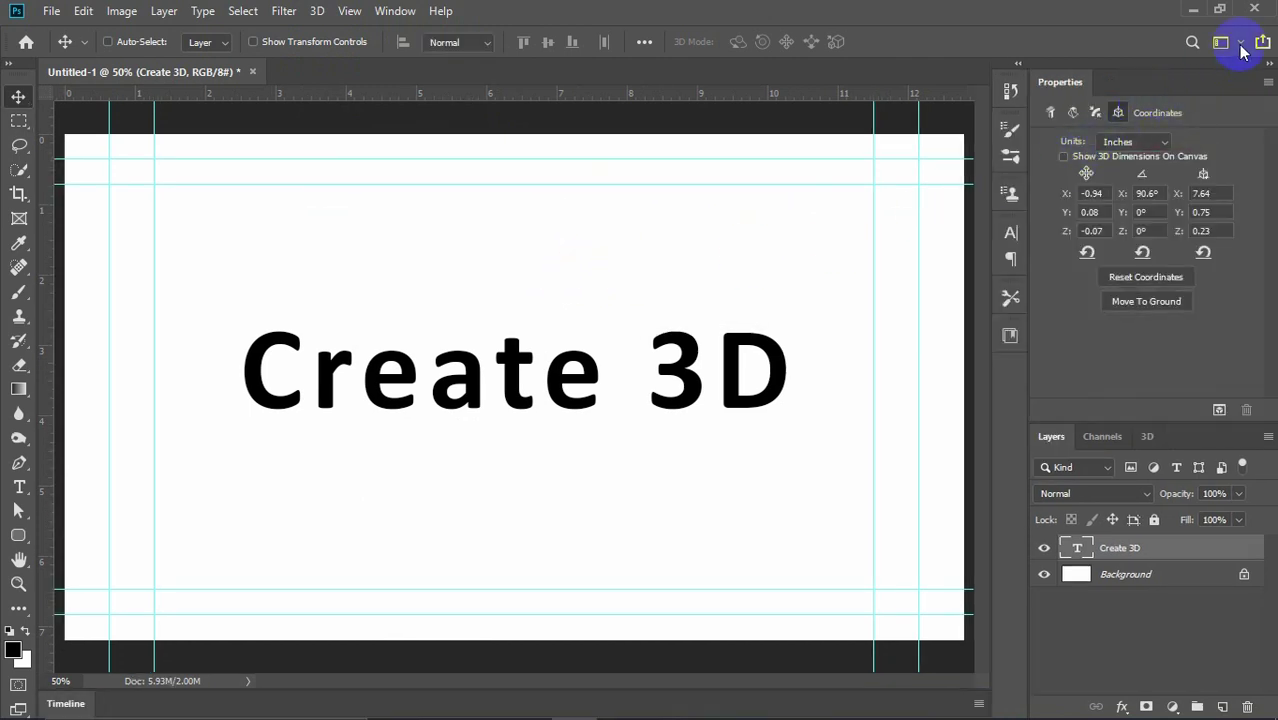
pyautogui.click(1241, 46)
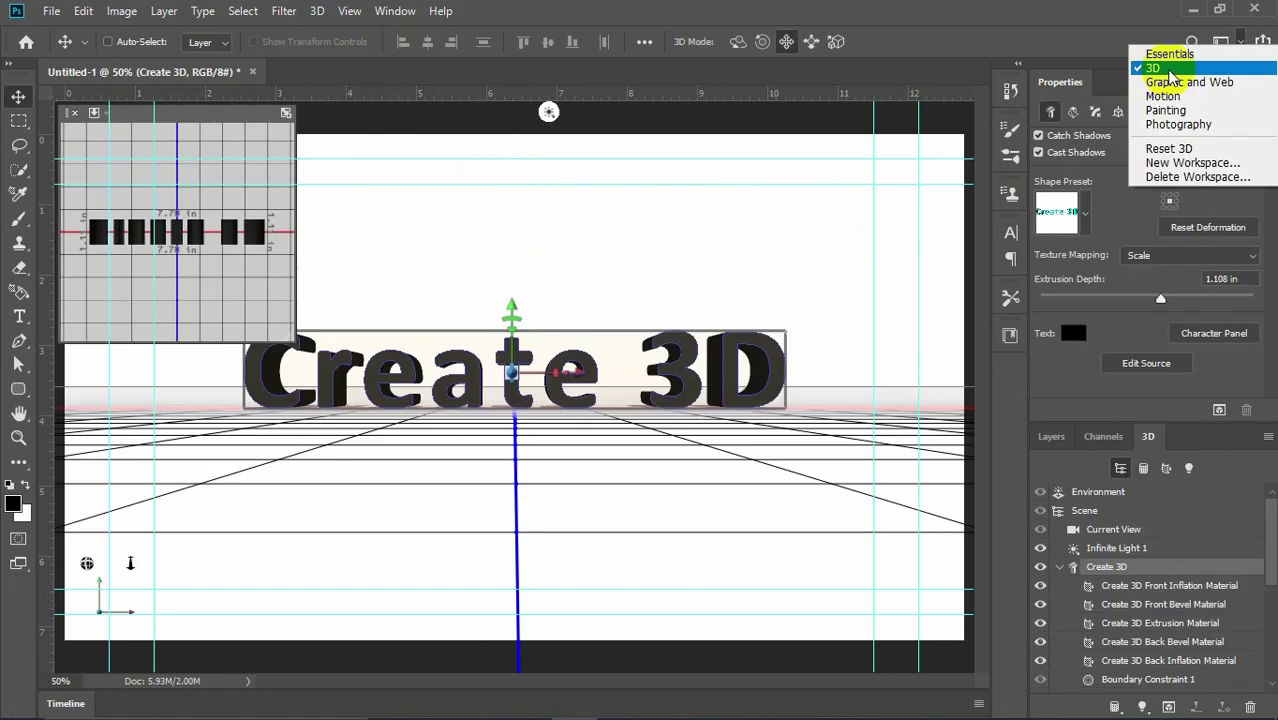
pyautogui.click(1169, 71)
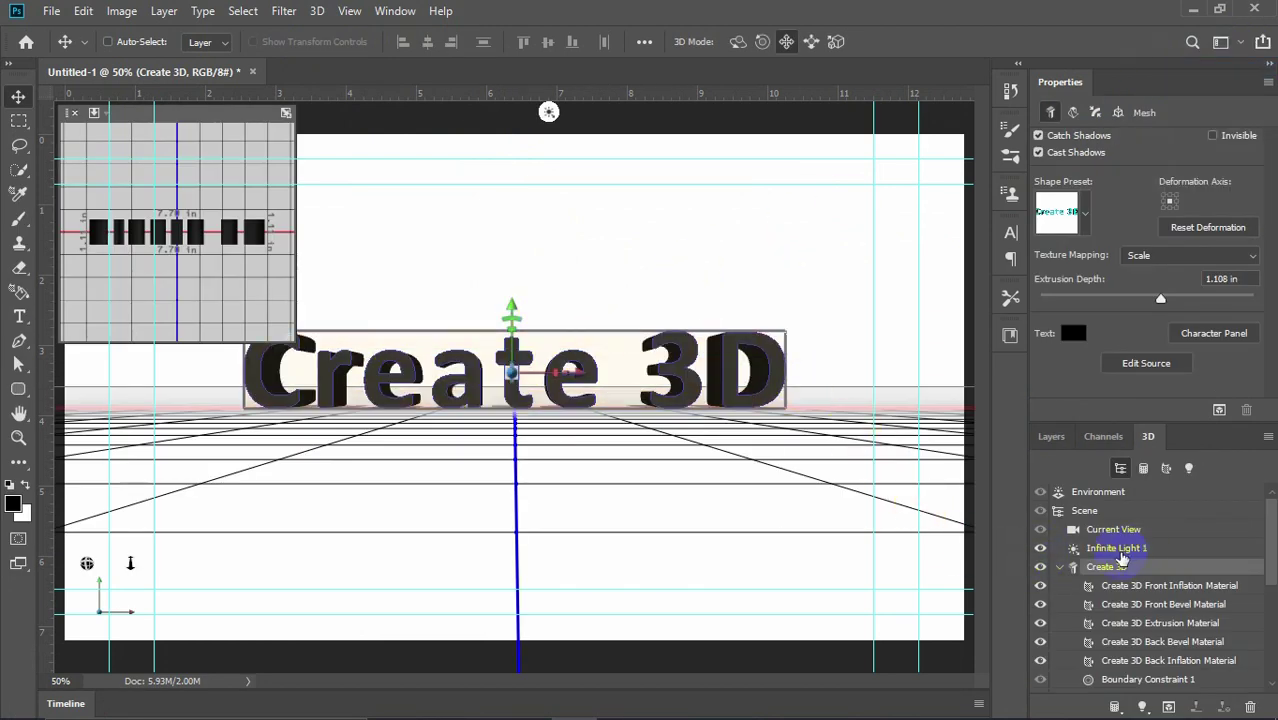
# Step: Orbit the Current View camera to a raised, oblique angle on the extruded text
pyautogui.click(1115, 538)
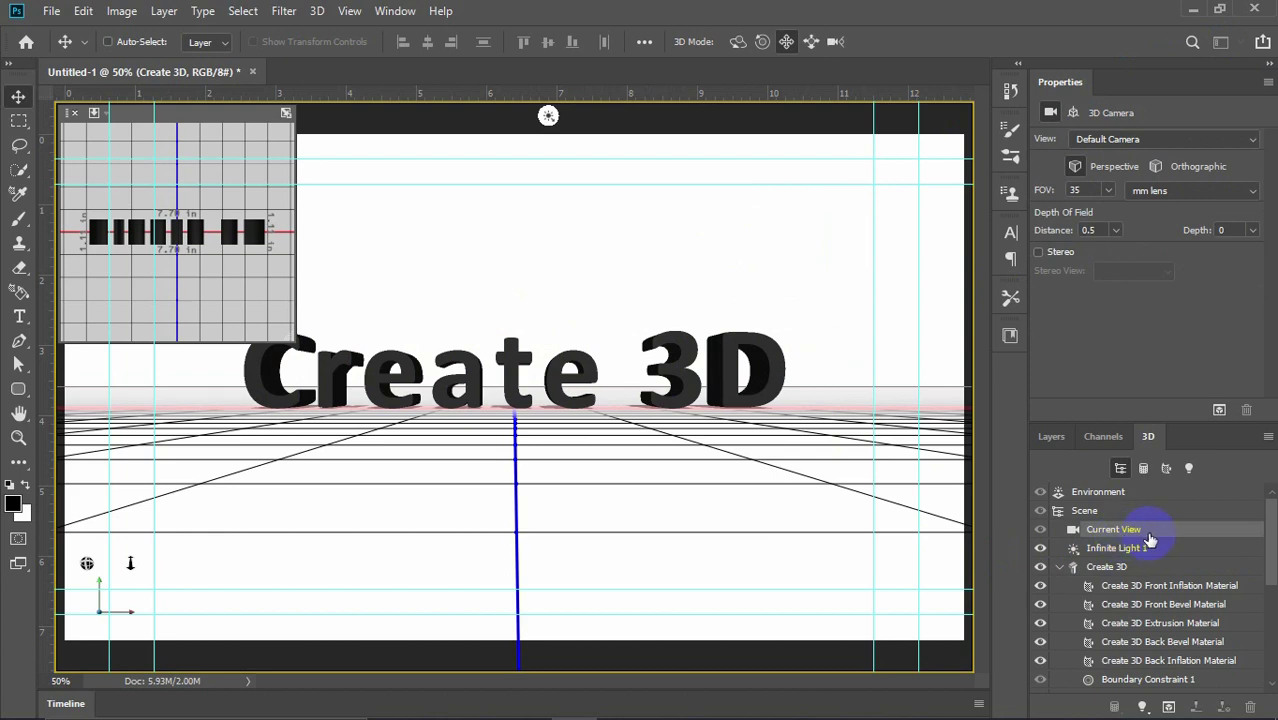
pyautogui.click(737, 41)
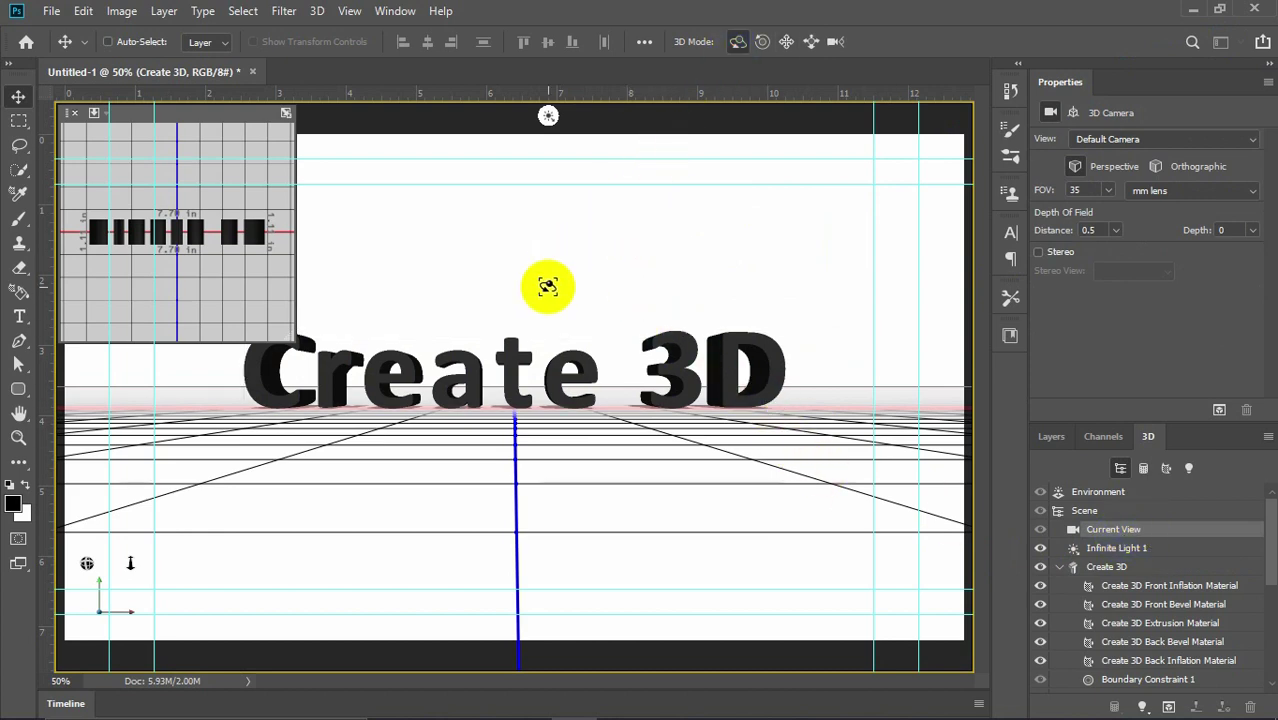
pyautogui.moveTo(548, 287); pyautogui.dragTo(579, 303)
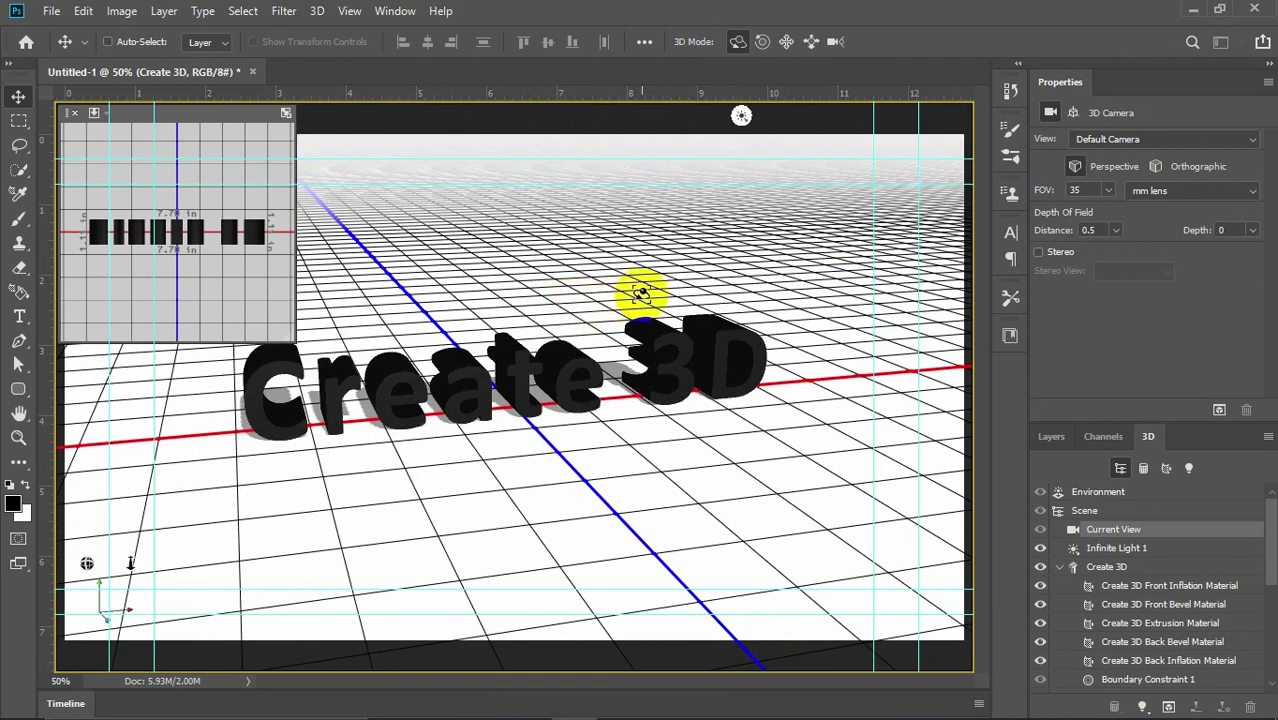
# Step: Reduce the Create 3D mesh's extrusion depth to about 0.15 in
pyautogui.click(1124, 569)
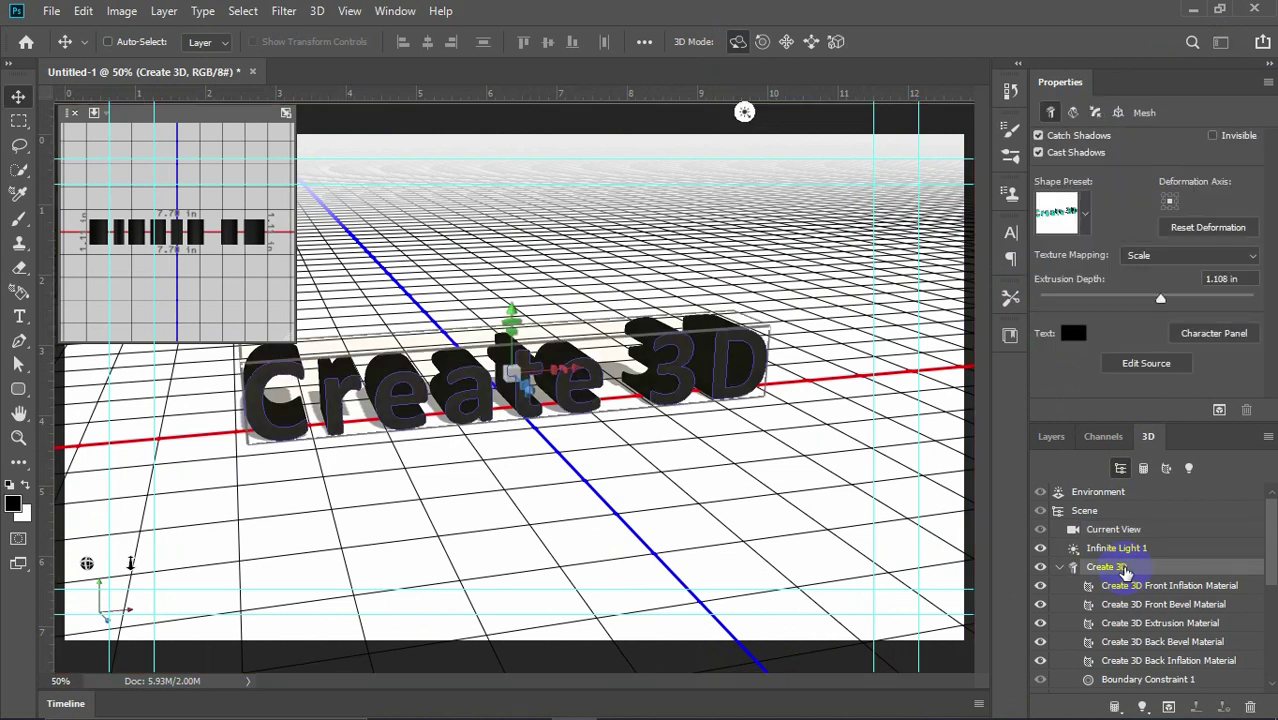
pyautogui.click(1072, 112)
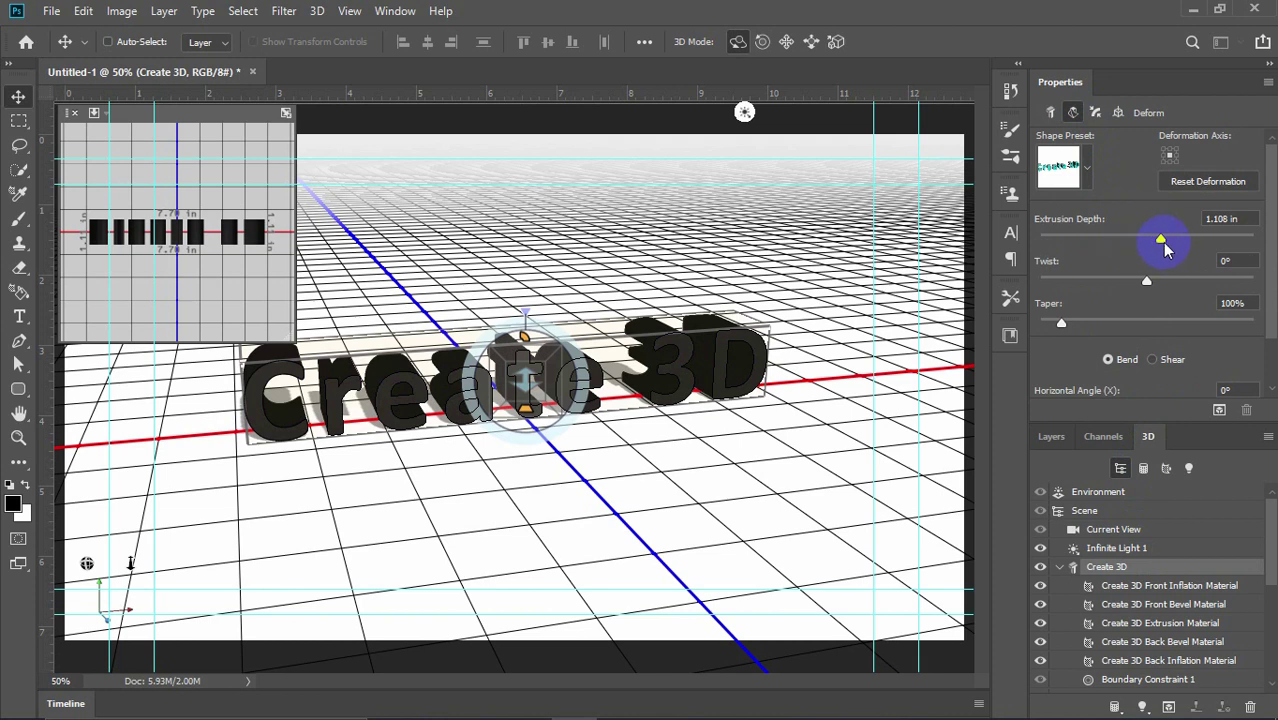
pyautogui.moveTo(1161, 243); pyautogui.dragTo(1148, 240)
# Step: Rotate the Create 3D mesh to 90° around X and move it to the ground
pyautogui.click(1117, 113)
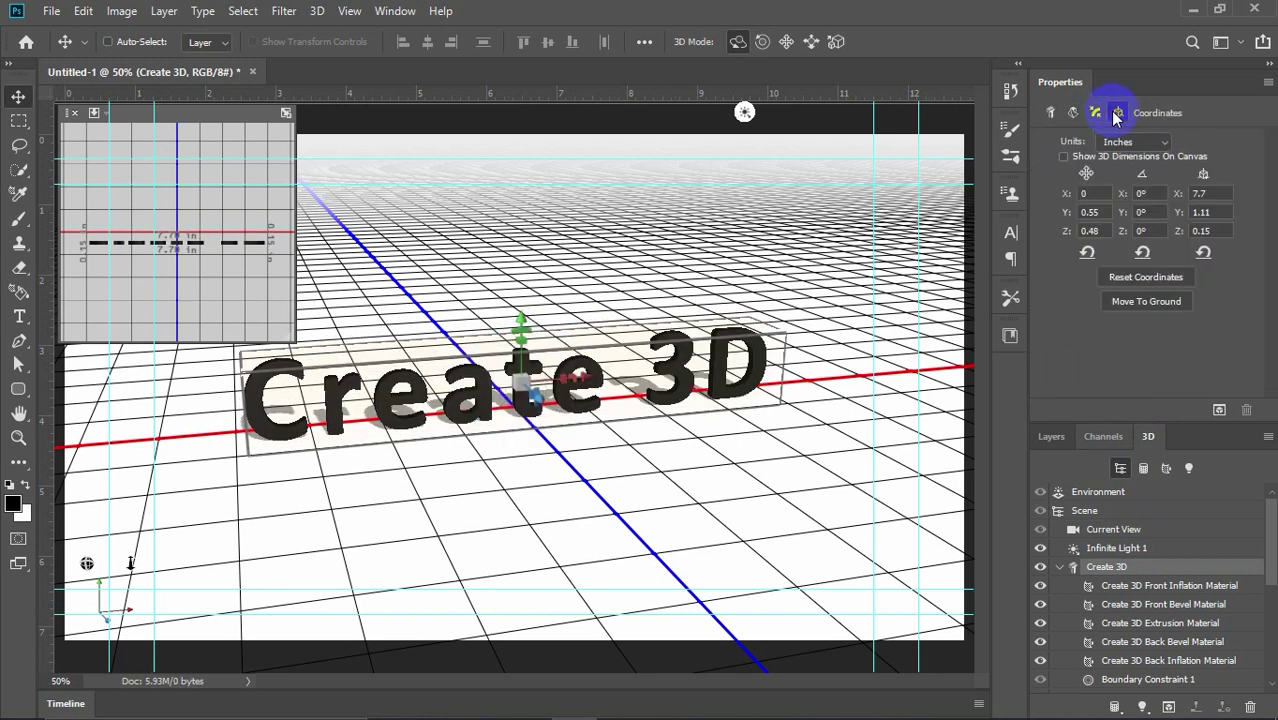
pyautogui.click(1148, 192)
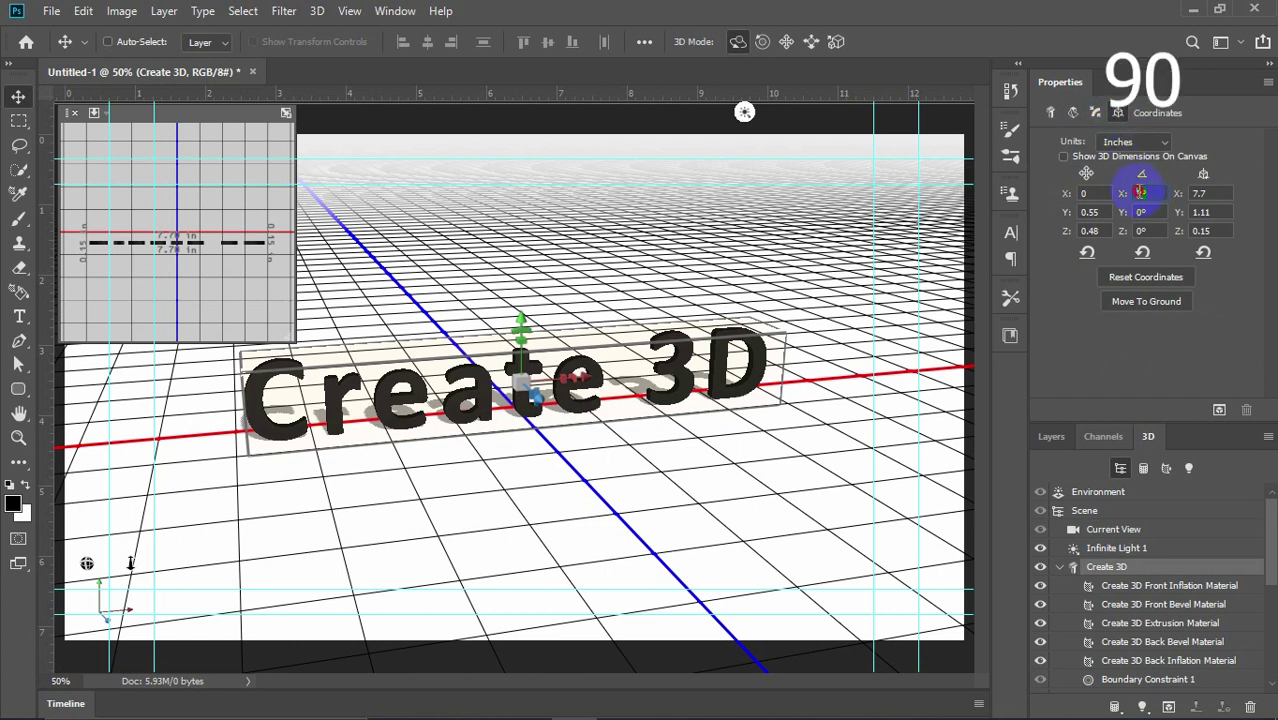
pyautogui.write('90')
pyautogui.press('Return')
pyautogui.click(1145, 300)
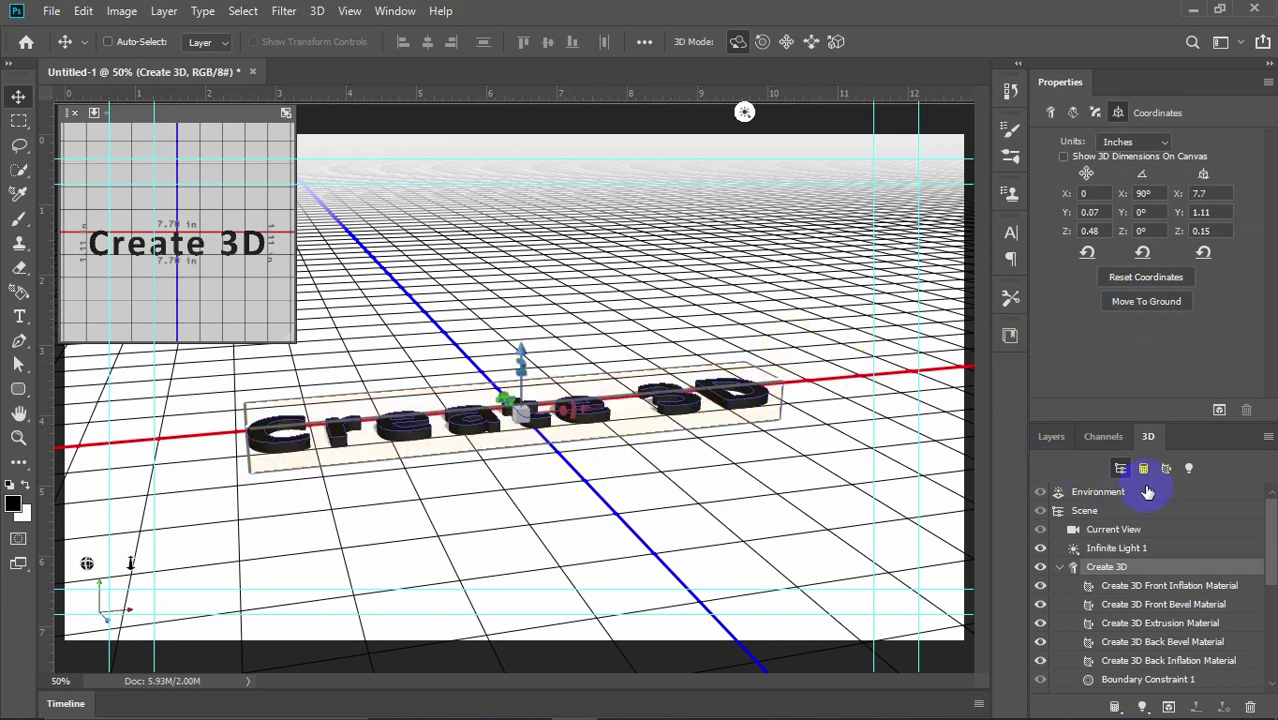
# Step: Orbit the Current View camera to look down on the flat text, at about 78° in X and 3° in Y
pyautogui.scroll(-1, 1182, 586)
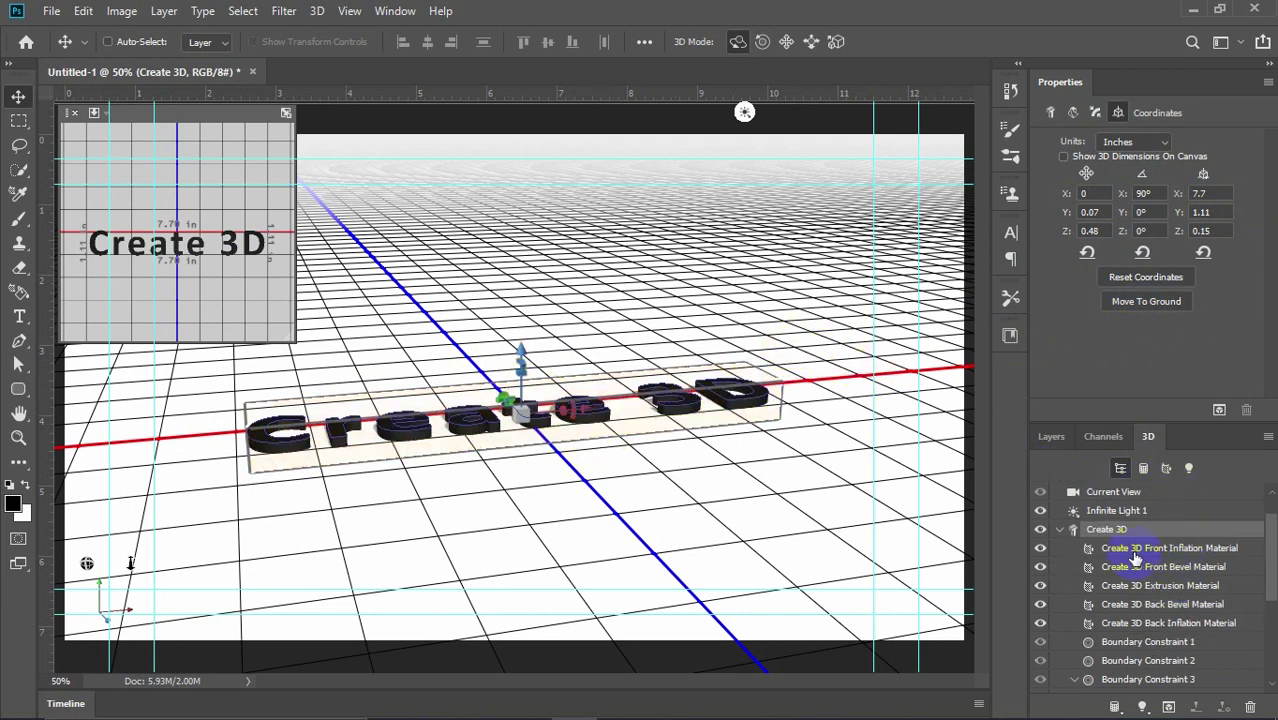
pyautogui.scroll(1, 1110, 530)
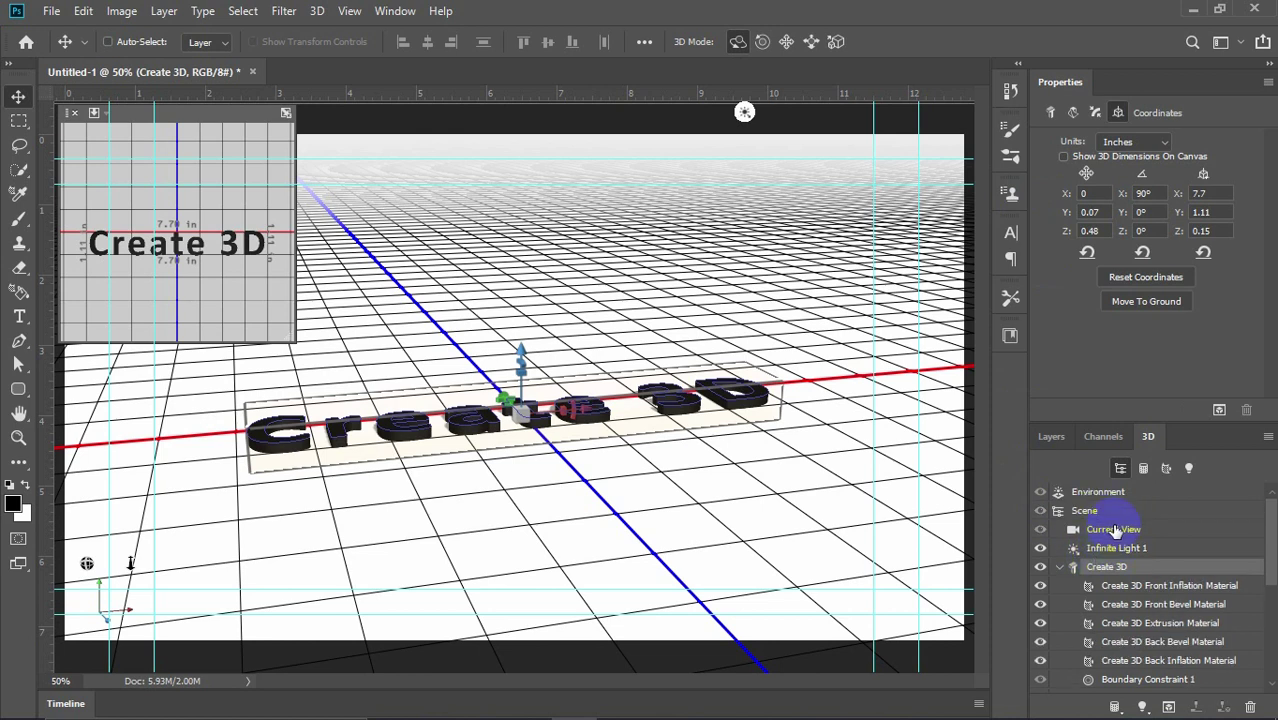
pyautogui.click(1113, 529)
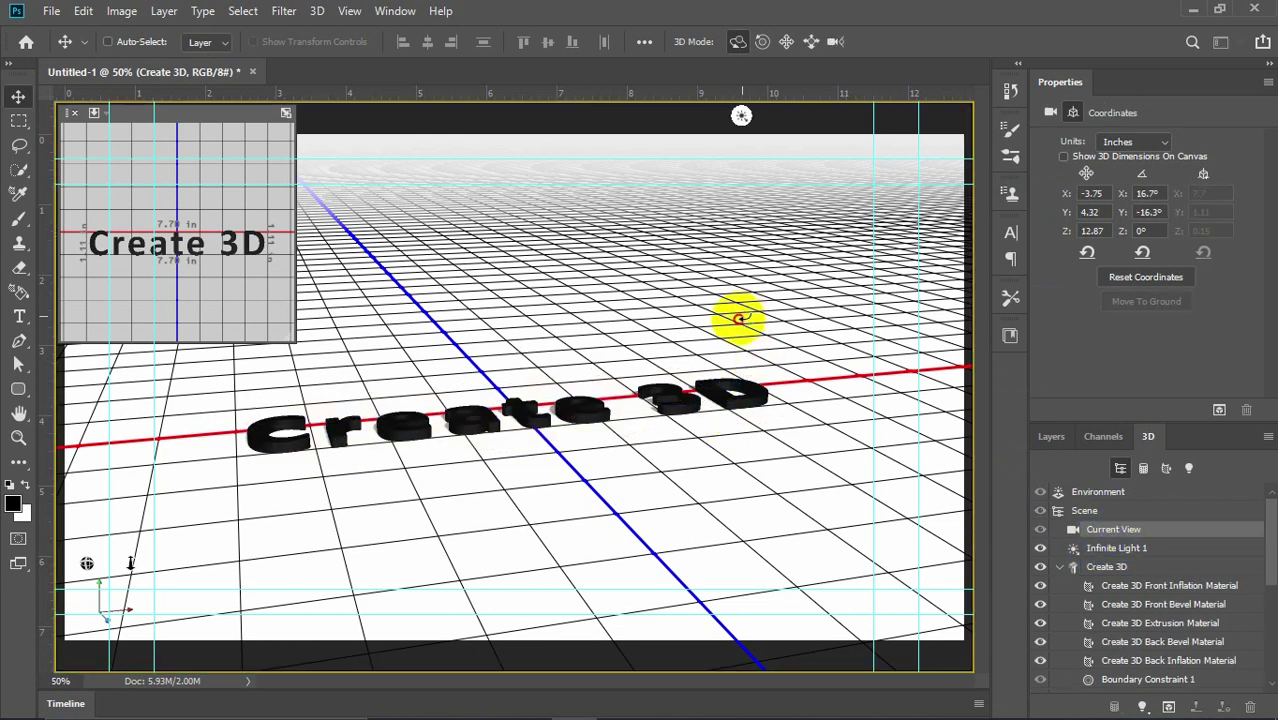
pyautogui.moveTo(736, 320); pyautogui.dragTo(1128, 575)
# Step: Apply the first shiny blue material preset to all five Create 3D materials, from Front Inflation to Back Inflation
pyautogui.scroll(-1, 1164, 584)
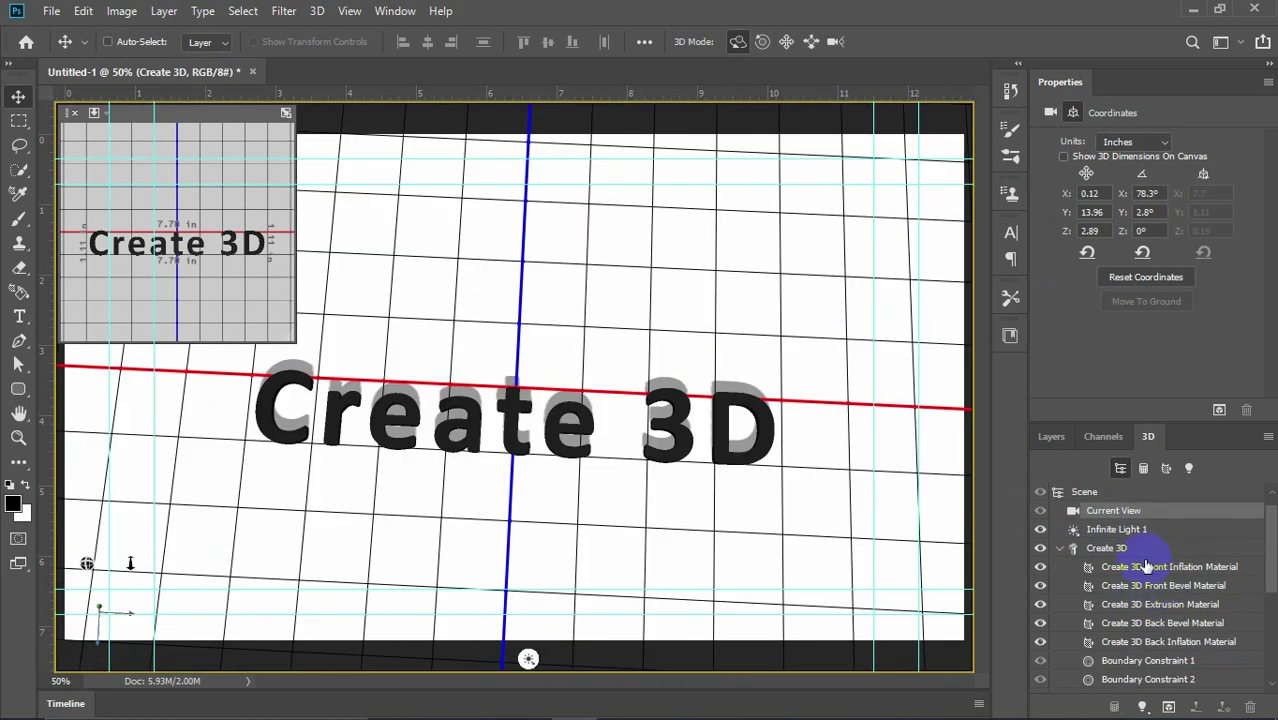
pyautogui.keyDown('shift'); pyautogui.click(1150, 570); pyautogui.keyUp('shift')
pyautogui.scroll(-1, 1165, 577)
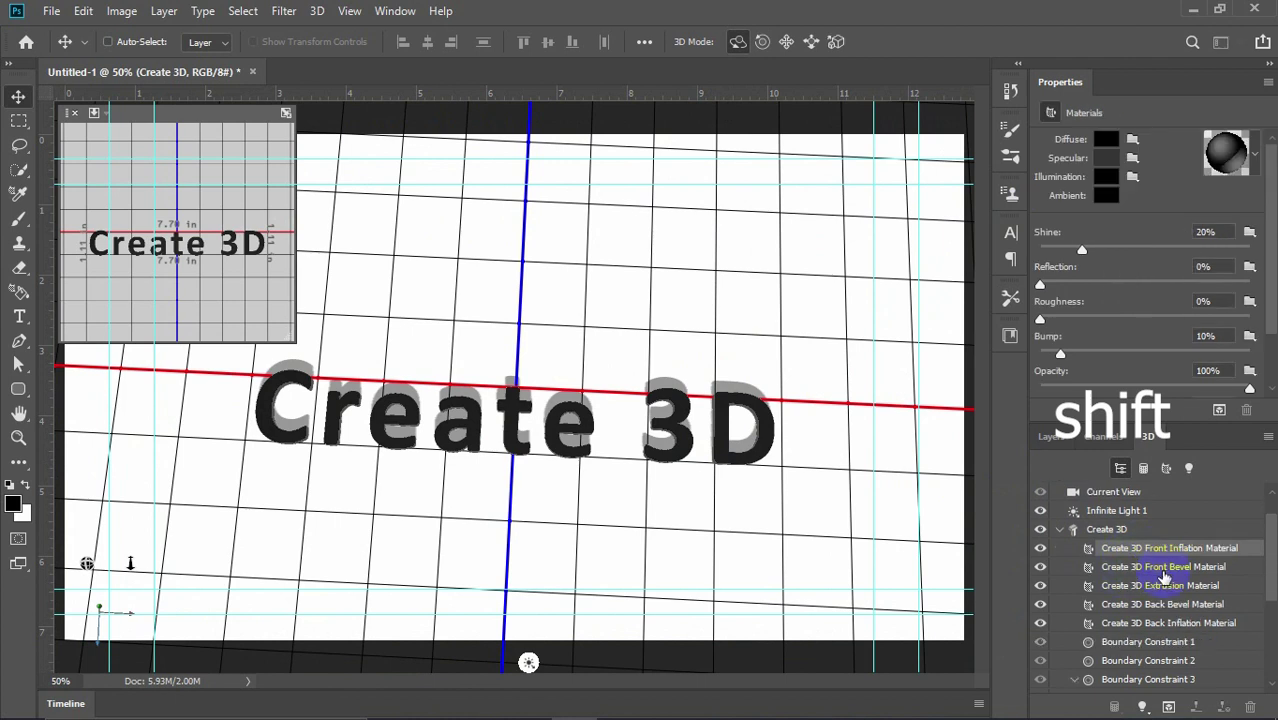
pyautogui.keyDown('shift'); pyautogui.click(1203, 625); pyautogui.keyUp('shift')
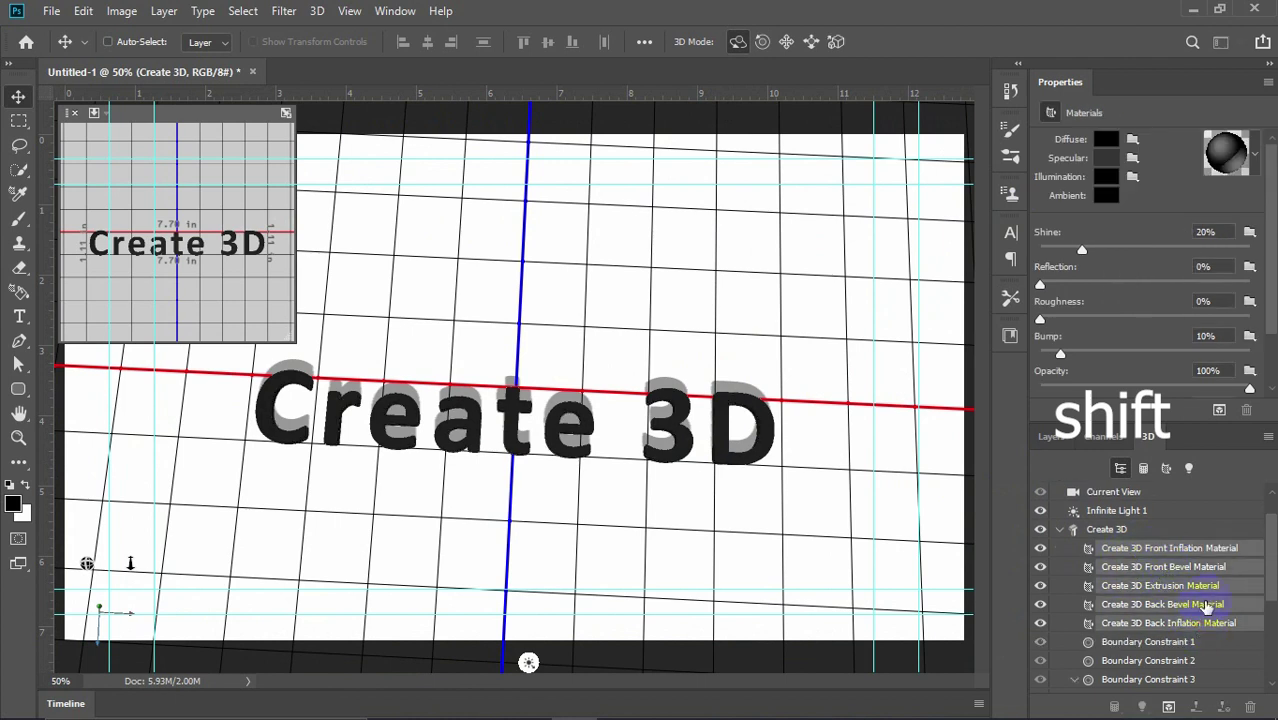
pyautogui.click(1252, 155)
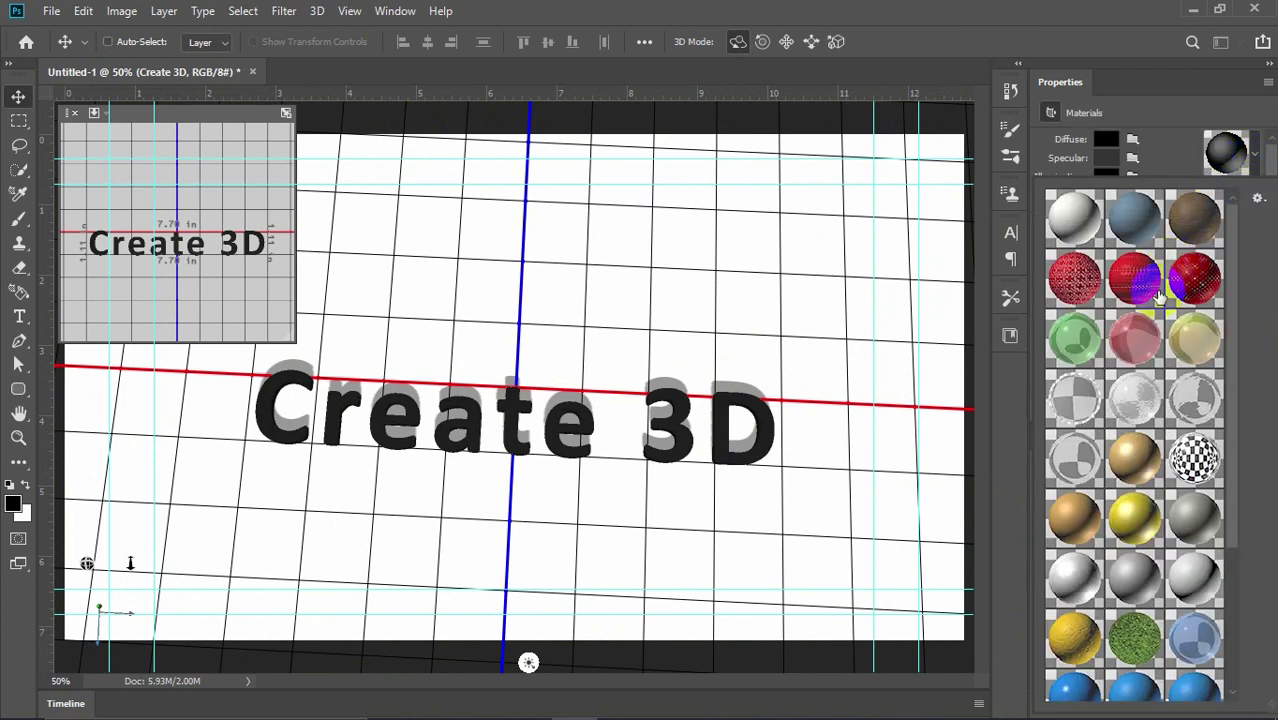
pyautogui.scroll(-5, 1122, 513)
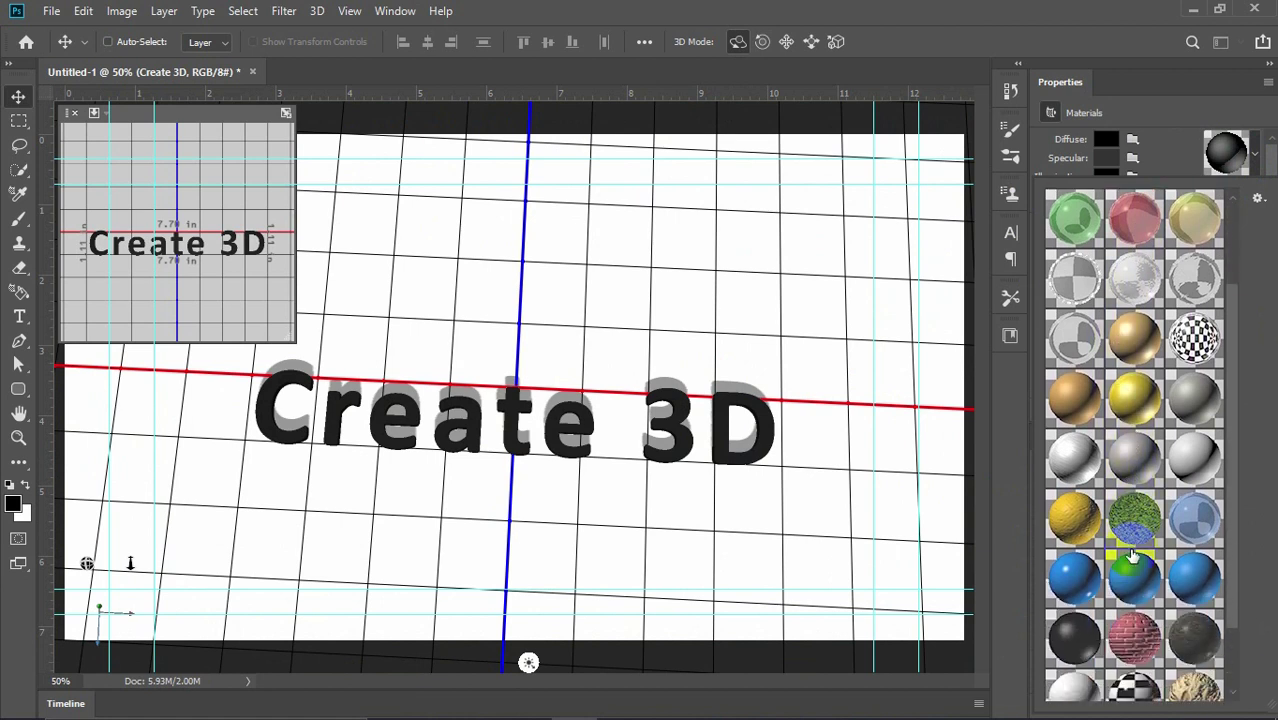
pyautogui.scroll(-2, 1131, 555)
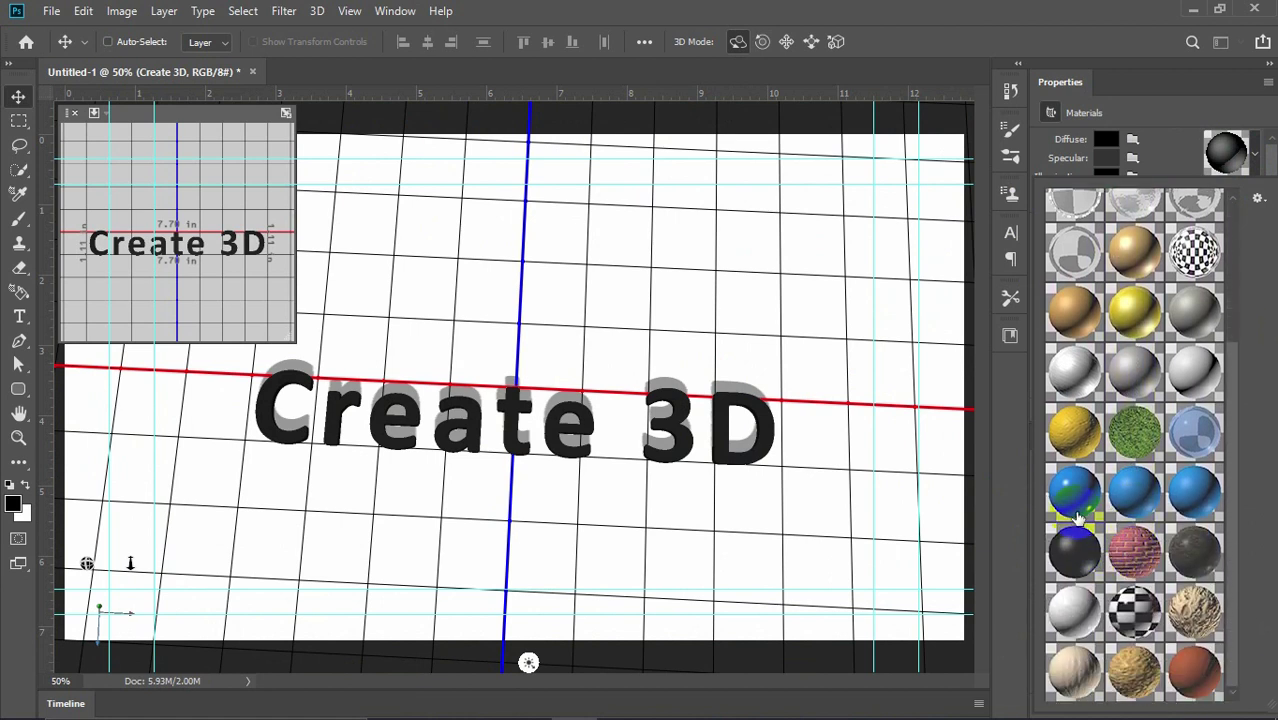
pyautogui.click(1078, 495)
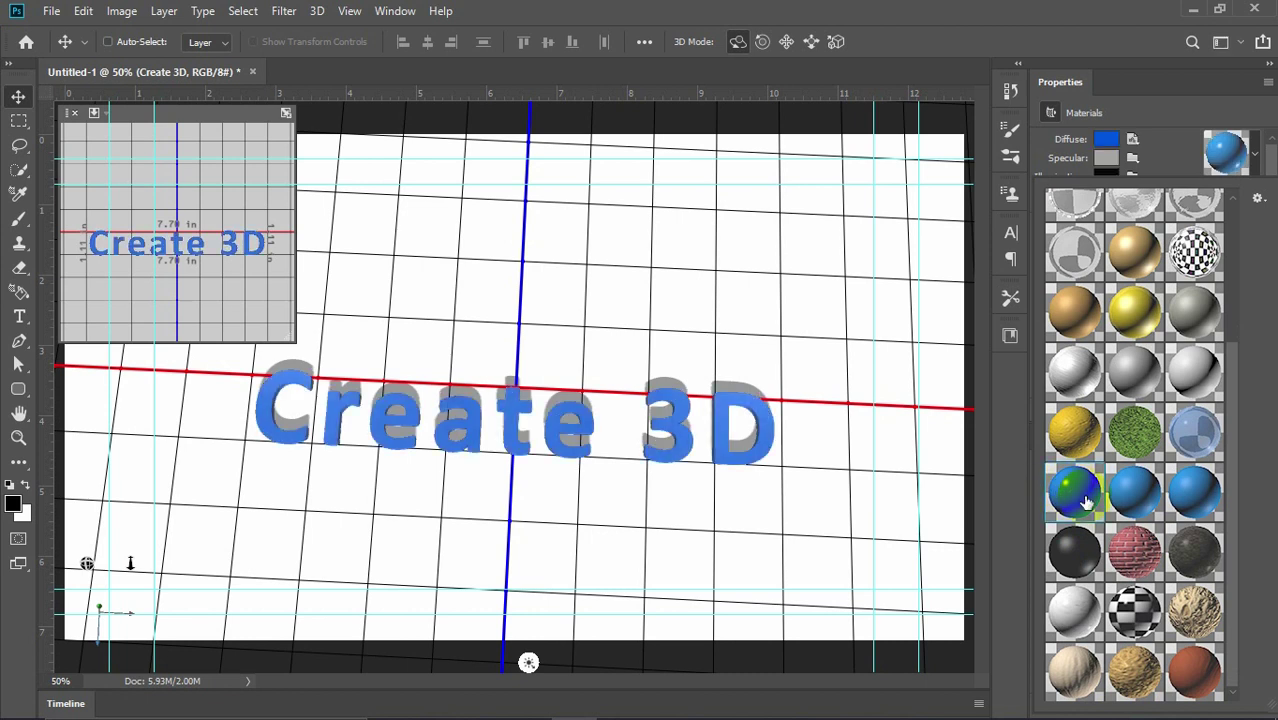
pyautogui.click(1254, 165)
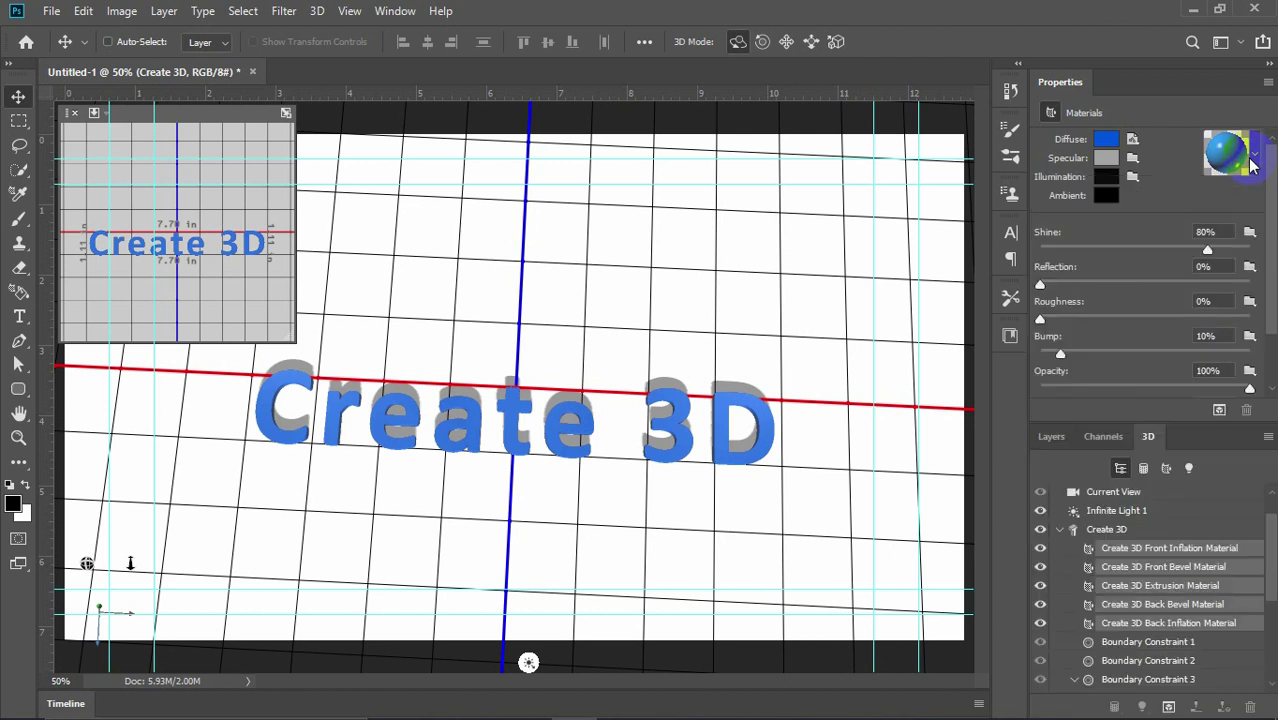
# Step: Rotate Infinite Light 1 to shine from the upper right, casting the text's shadow toward the lower left
pyautogui.scroll(1, 1100, 545)
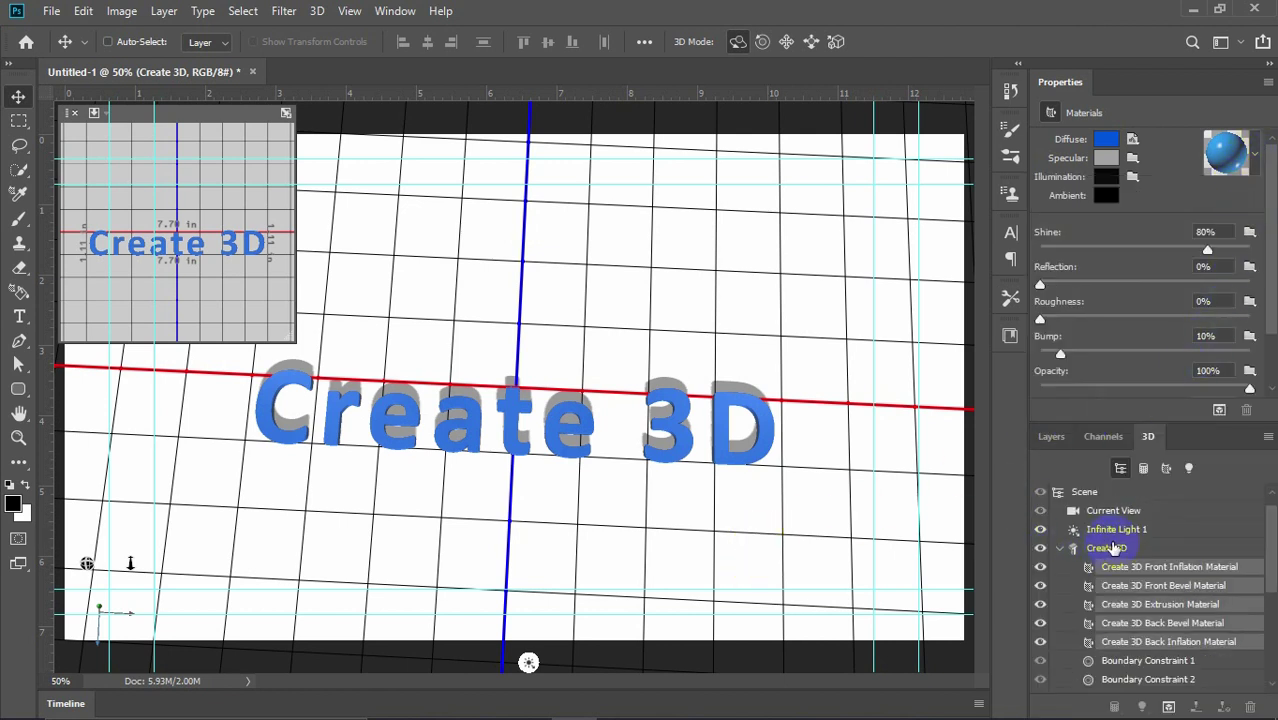
pyautogui.click(1109, 534)
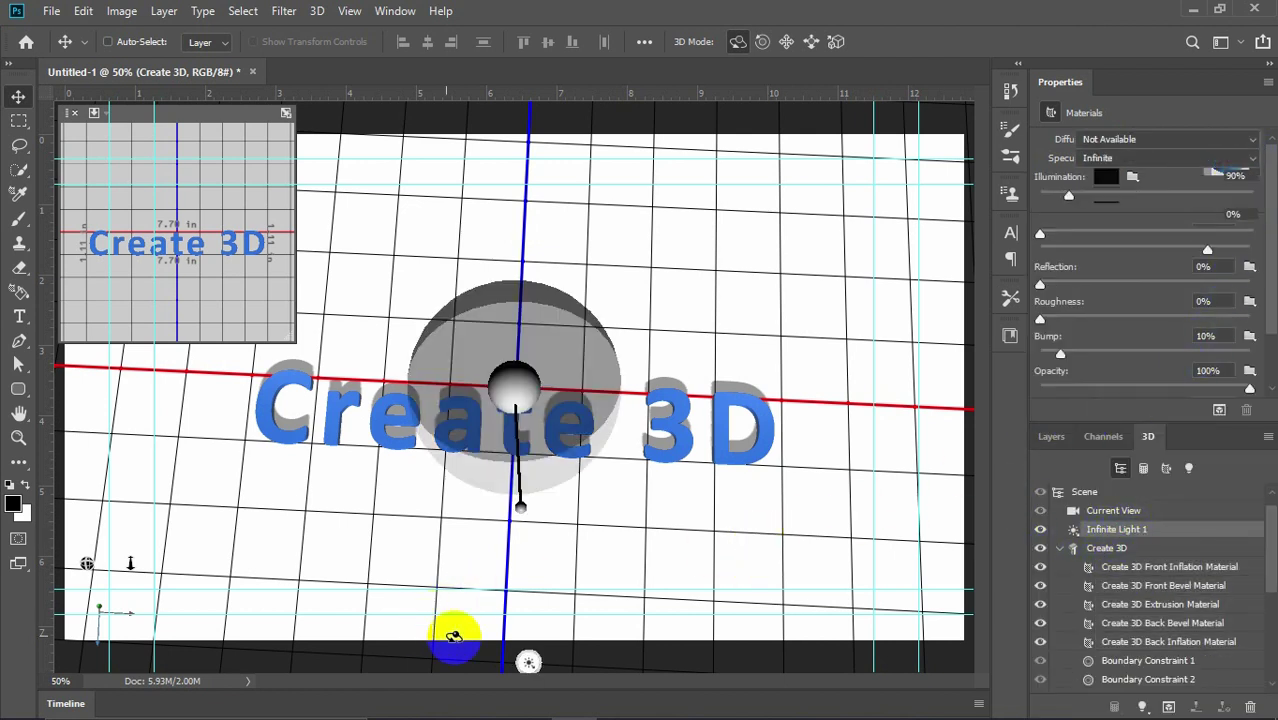
pyautogui.moveTo(531, 450)
pyautogui.mouseDown()
pyautogui.moveTo(602, 226)
pyautogui.moveTo(505, 220)
pyautogui.moveTo(565, 189)
pyautogui.moveTo(645, 200)
pyautogui.moveTo(653, 214)
pyautogui.moveTo(651, 236)
pyautogui.moveTo(593, 205)
pyautogui.moveTo(597, 345)
pyautogui.mouseUp()
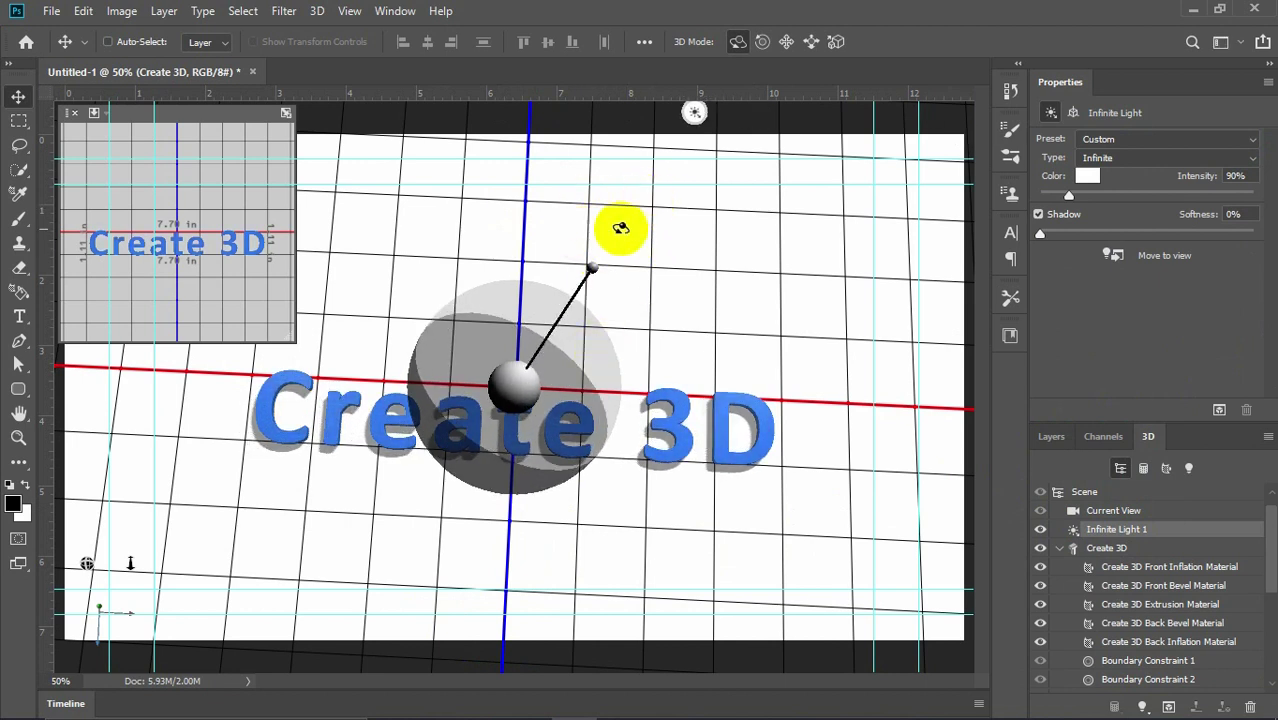
pyautogui.moveTo(593, 265)
pyautogui.mouseDown()
pyautogui.moveTo(531, 234)
pyautogui.moveTo(595, 254)
pyautogui.mouseUp()
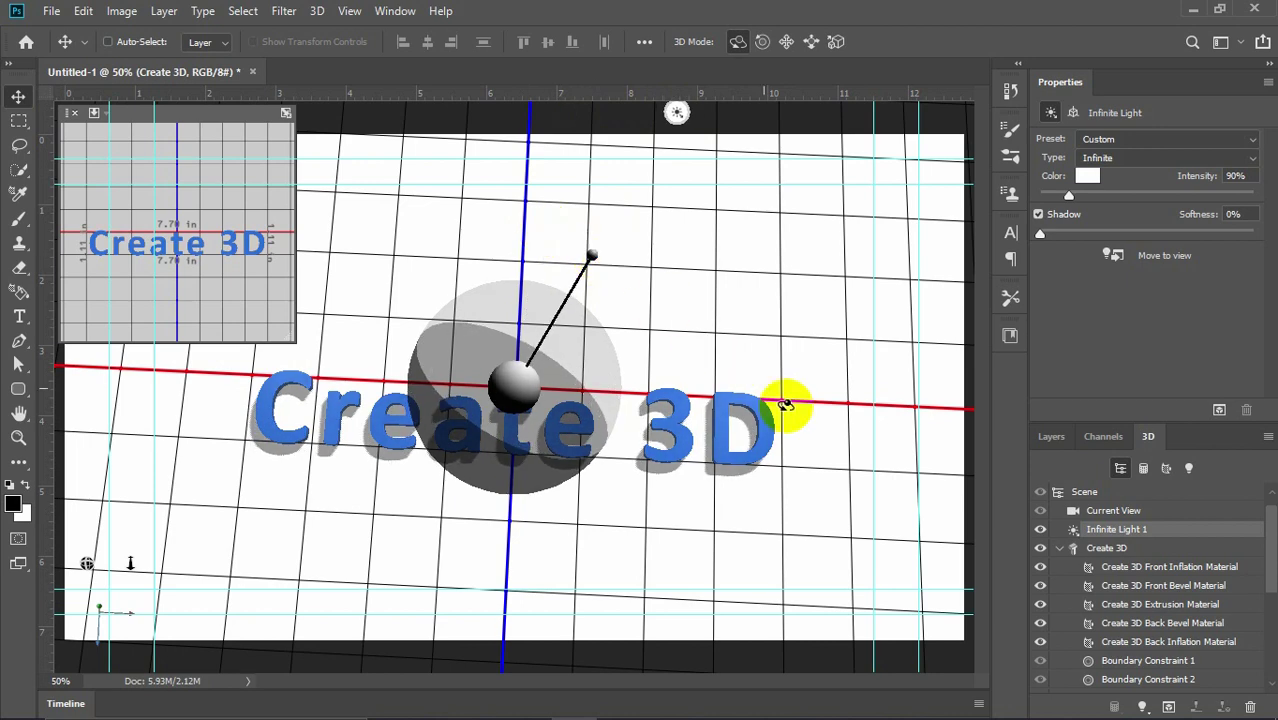
# Step: Orbit and roll the Current View camera to see the text from a lower angle with the red axis nearly horizontal
pyautogui.scroll(1, 1144, 576)
pyautogui.click(1130, 530)
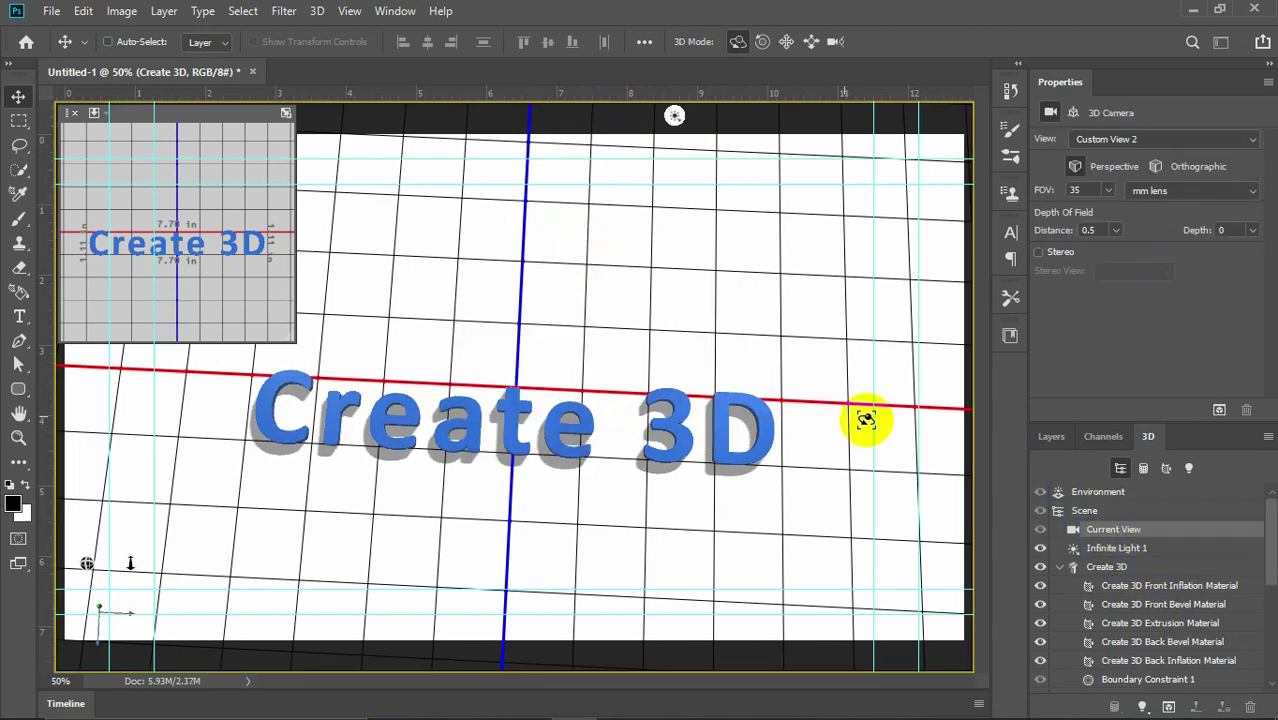
pyautogui.moveTo(750, 366); pyautogui.dragTo(750, 250)
pyautogui.click(762, 41)
pyautogui.moveTo(648, 220); pyautogui.dragTo(736, 334)
pyautogui.moveTo(745, 401); pyautogui.dragTo(679, 322)
# Step: Dolly the 3D camera in until the text nearly fills the canvas width, and move the Create 3D mesh farther back on the ground plane
pyautogui.click(1097, 567)
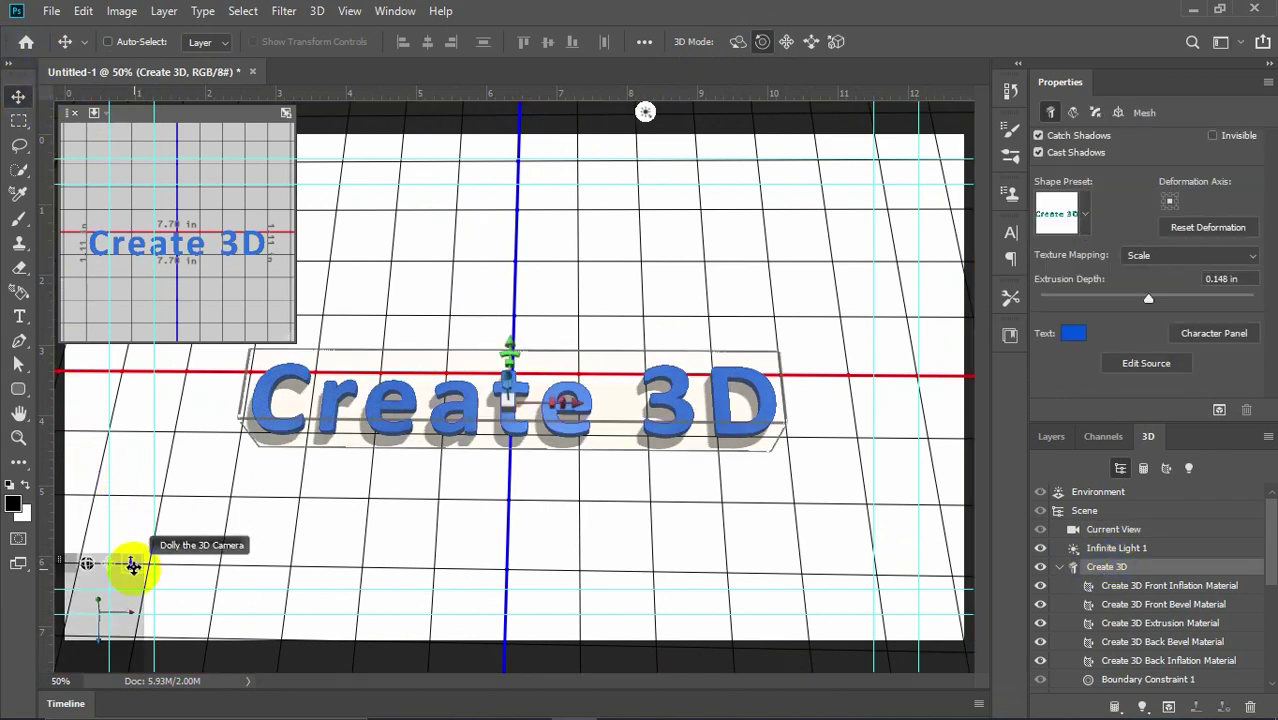
pyautogui.moveTo(131, 563); pyautogui.dragTo(148, 685)
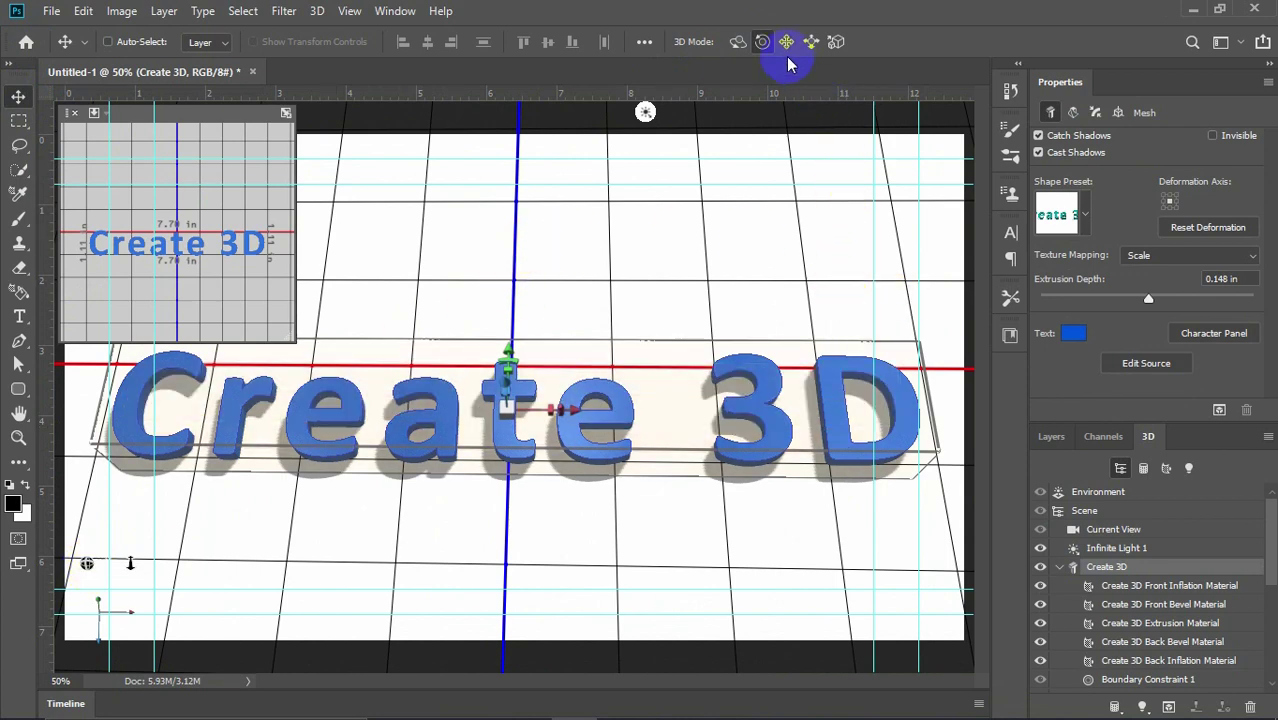
pyautogui.moveTo(505, 352); pyautogui.dragTo(503, 310)
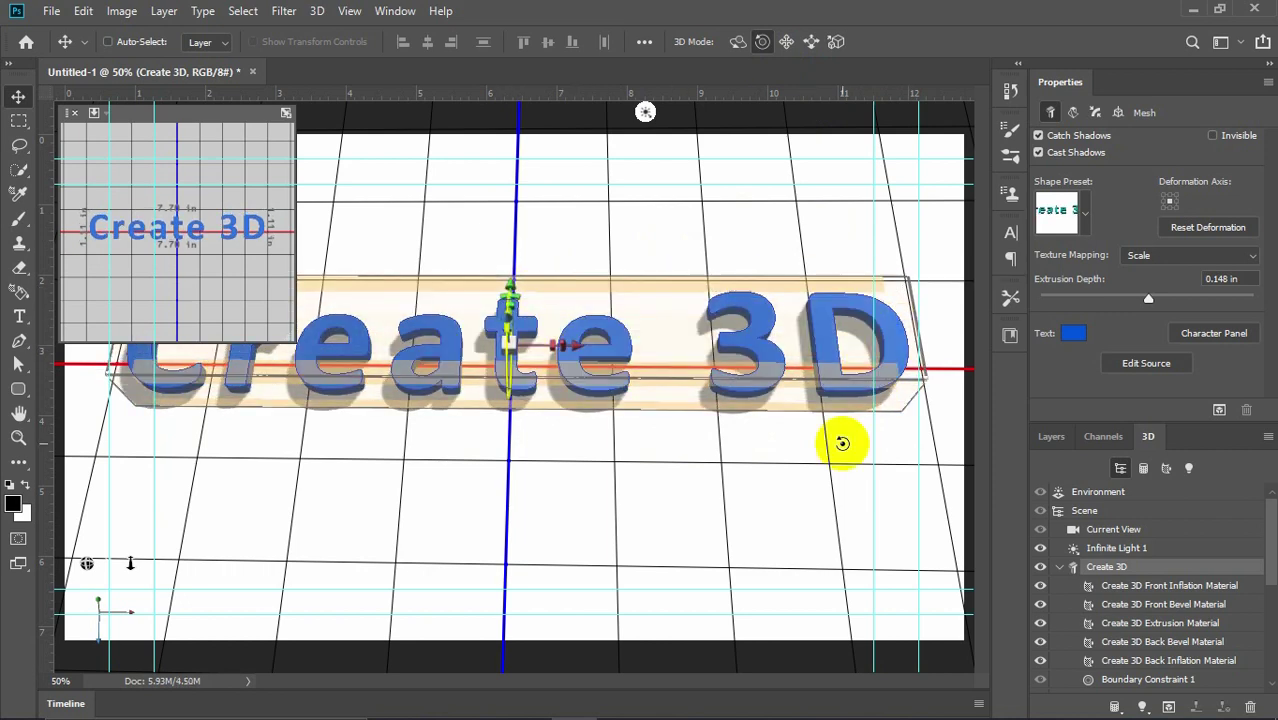
# Step: Roll the Current View camera slightly and orbit it to look down a little more steeply on the text
pyautogui.click(1112, 529)
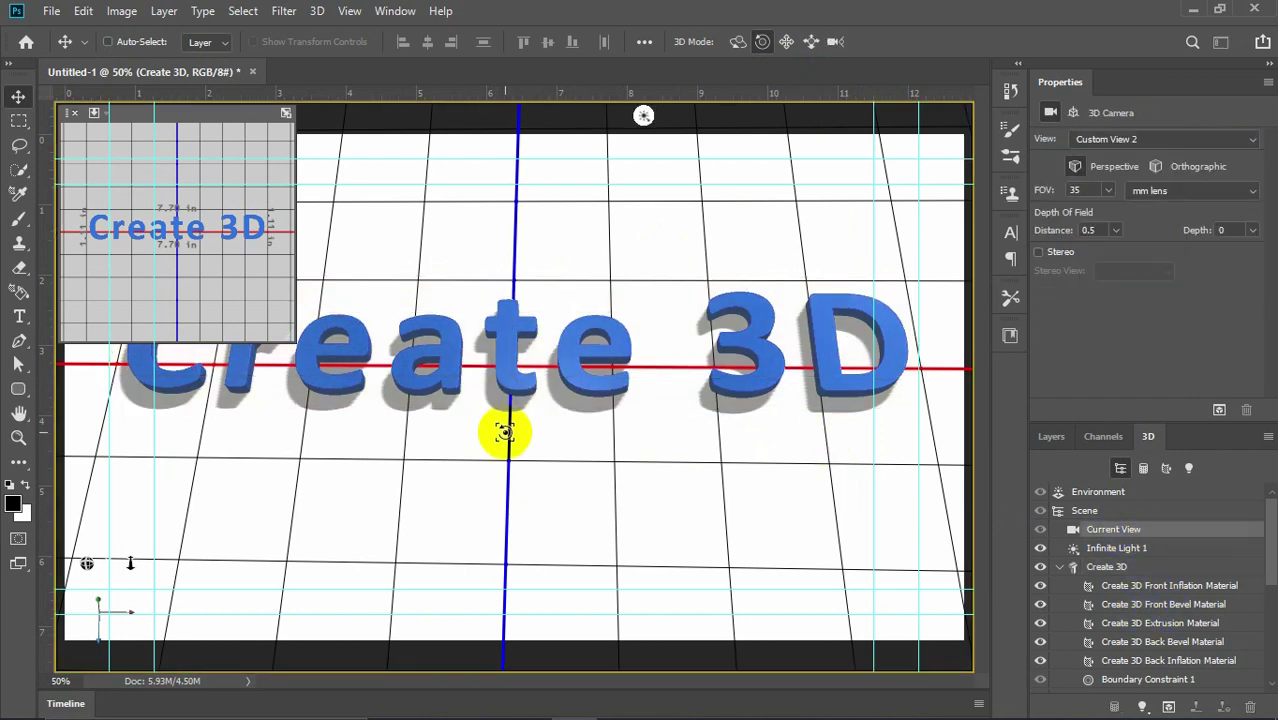
pyautogui.moveTo(505, 461); pyautogui.dragTo(507, 474)
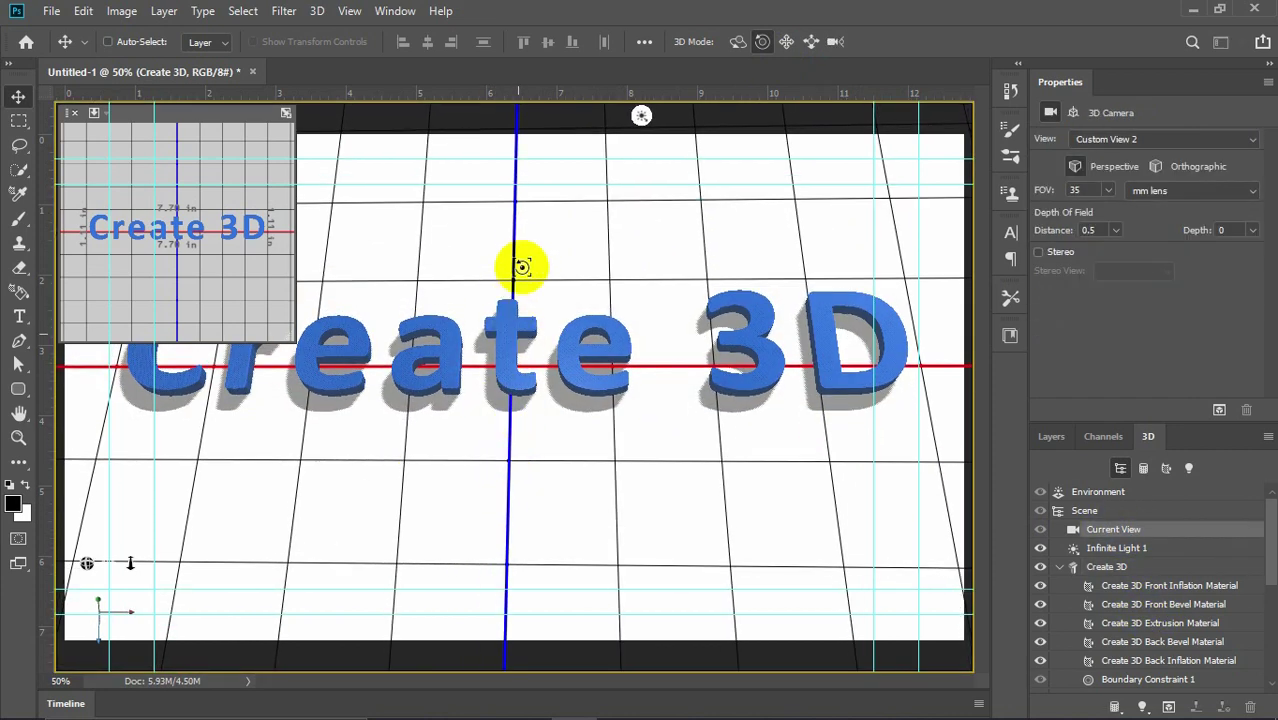
pyautogui.moveTo(509, 282); pyautogui.dragTo(507, 311)
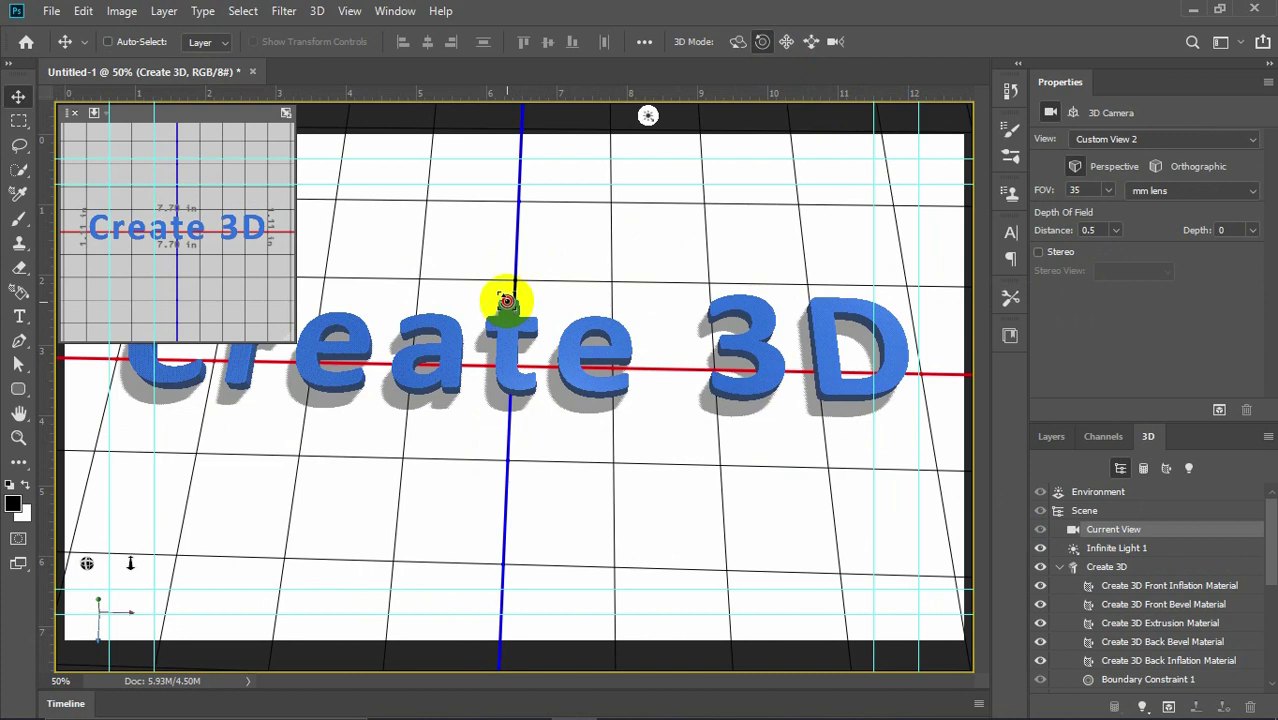
pyautogui.click(737, 41)
pyautogui.moveTo(531, 222)
pyautogui.mouseDown()
pyautogui.moveTo(519, 271)
pyautogui.moveTo(516, 242)
pyautogui.moveTo(488, 237)
pyautogui.moveTo(553, 245)
pyautogui.moveTo(534, 245)
pyautogui.mouseUp()
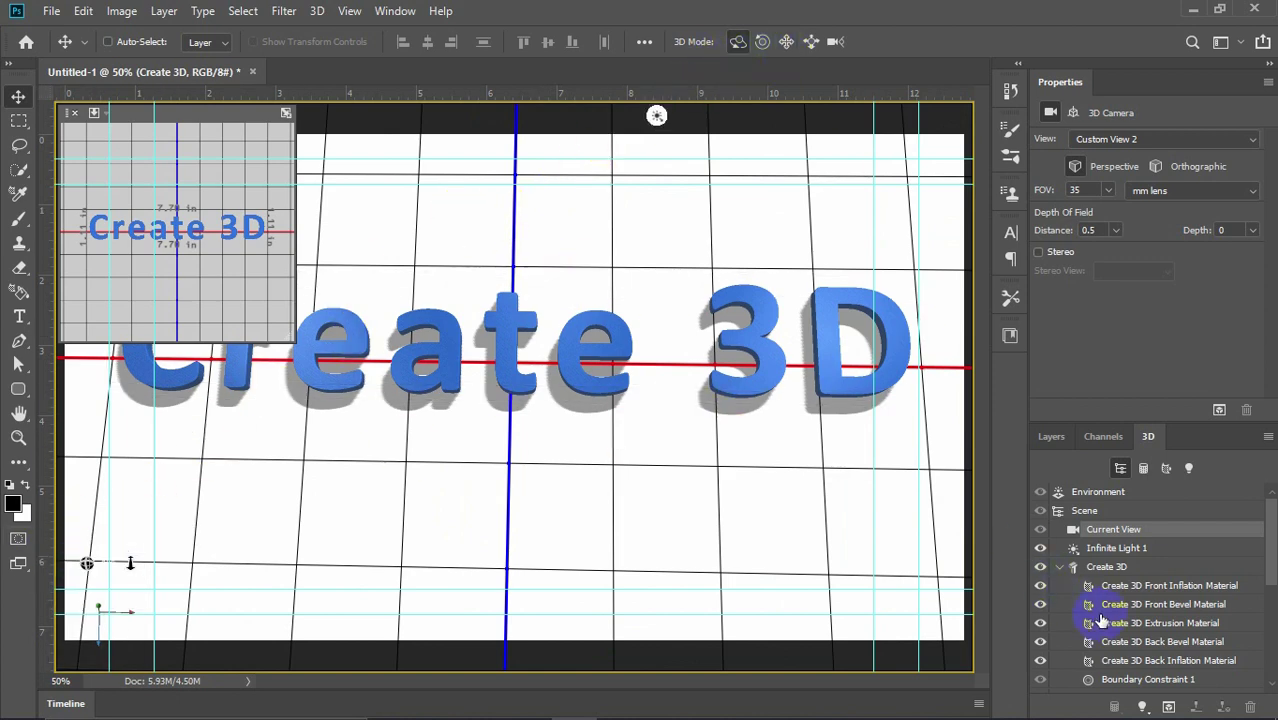
# Step: Scale the Create 3D mesh up to about 8.25 in wide and move it forward onto the red axis
pyautogui.click(1128, 567)
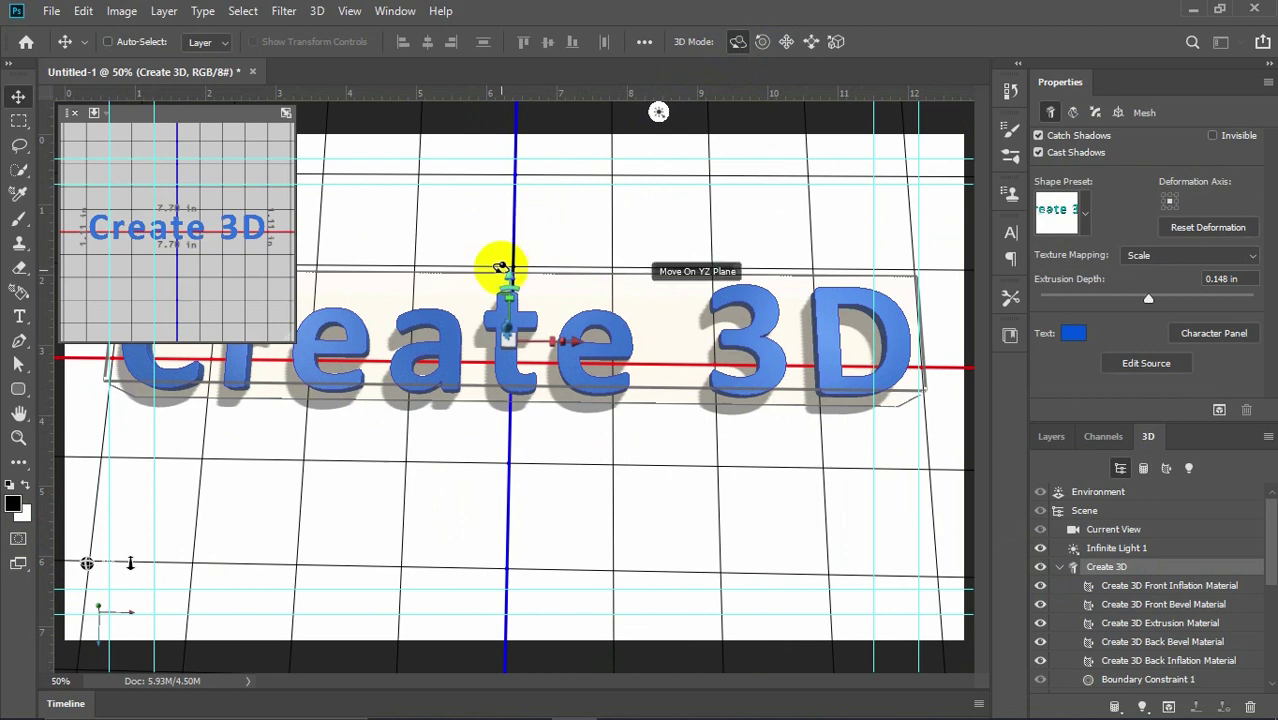
pyautogui.moveTo(509, 274); pyautogui.dragTo(499, 323)
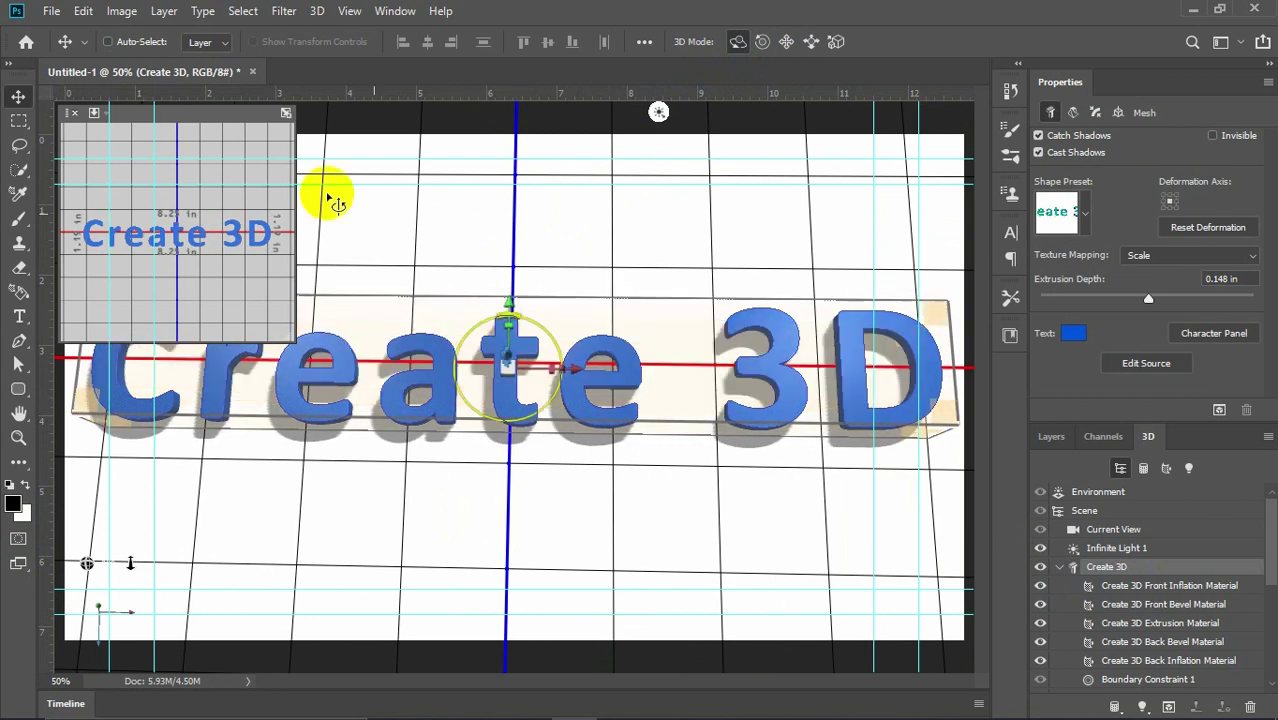
pyautogui.click(1040, 548)
# Step: Leave the 3D scene objects and select the Background layer
pyautogui.click(1052, 437)
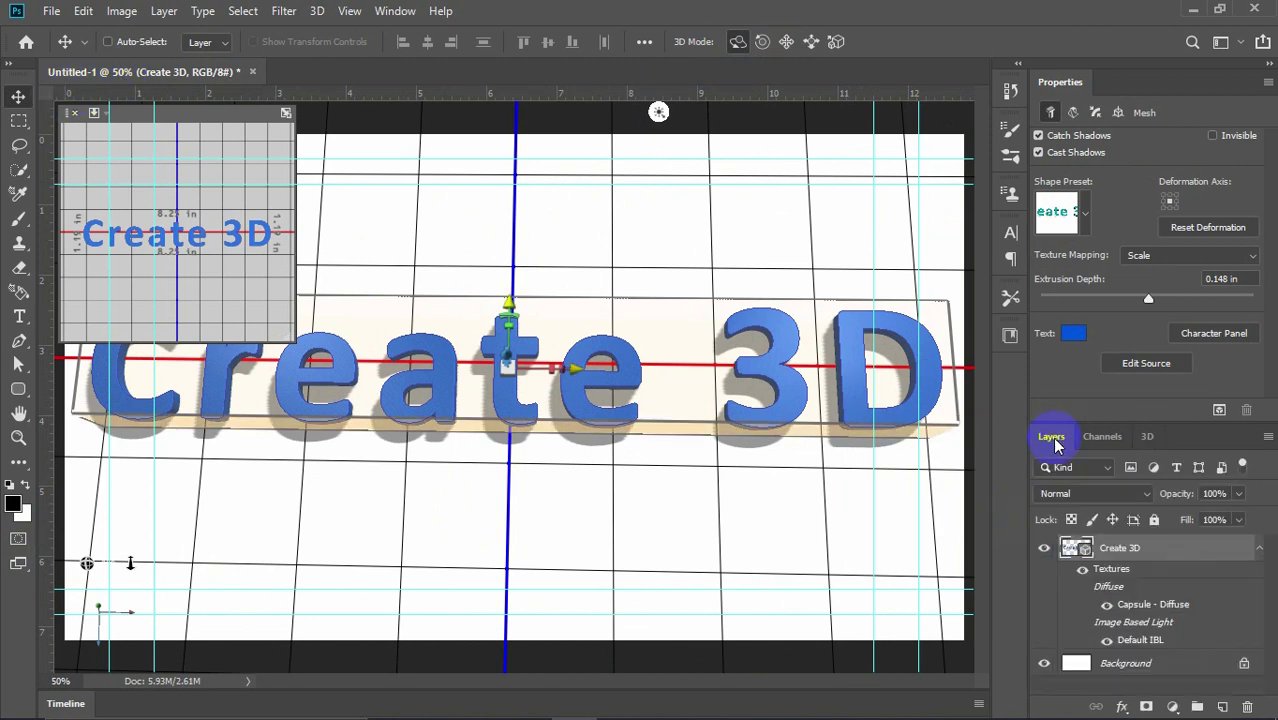
pyautogui.click(1103, 665)
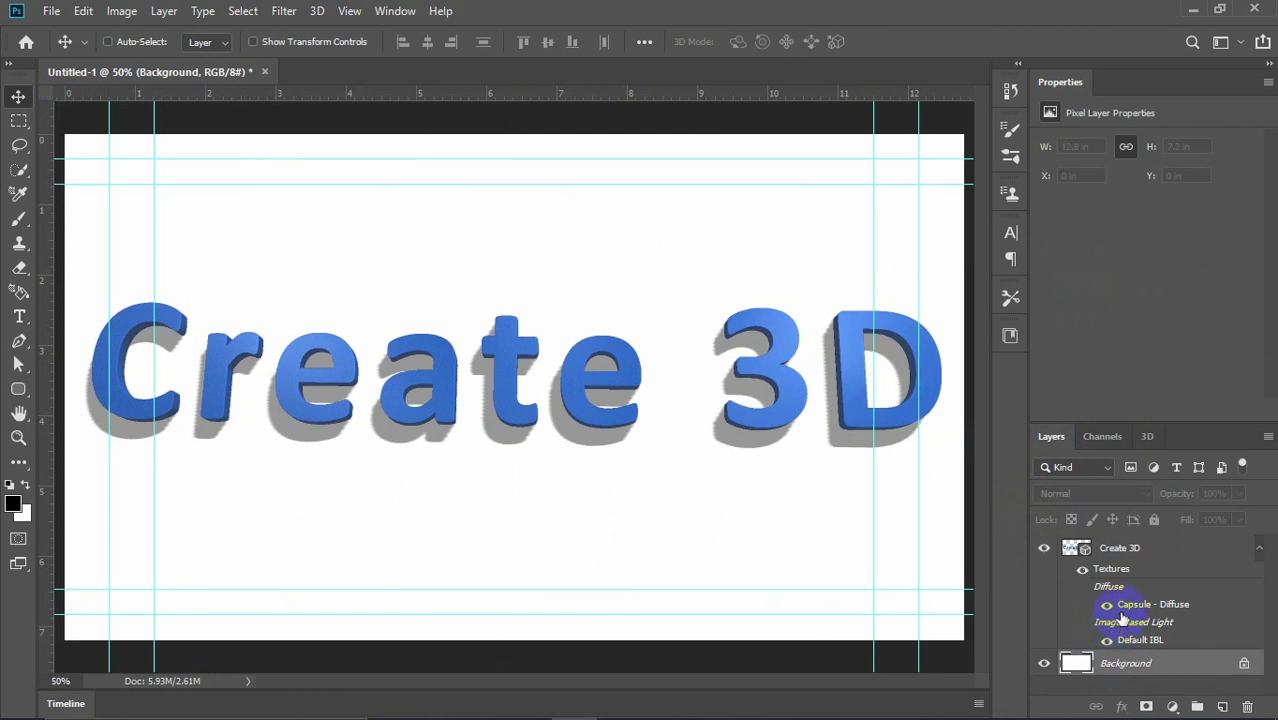
pyautogui.moveTo(1122, 615)
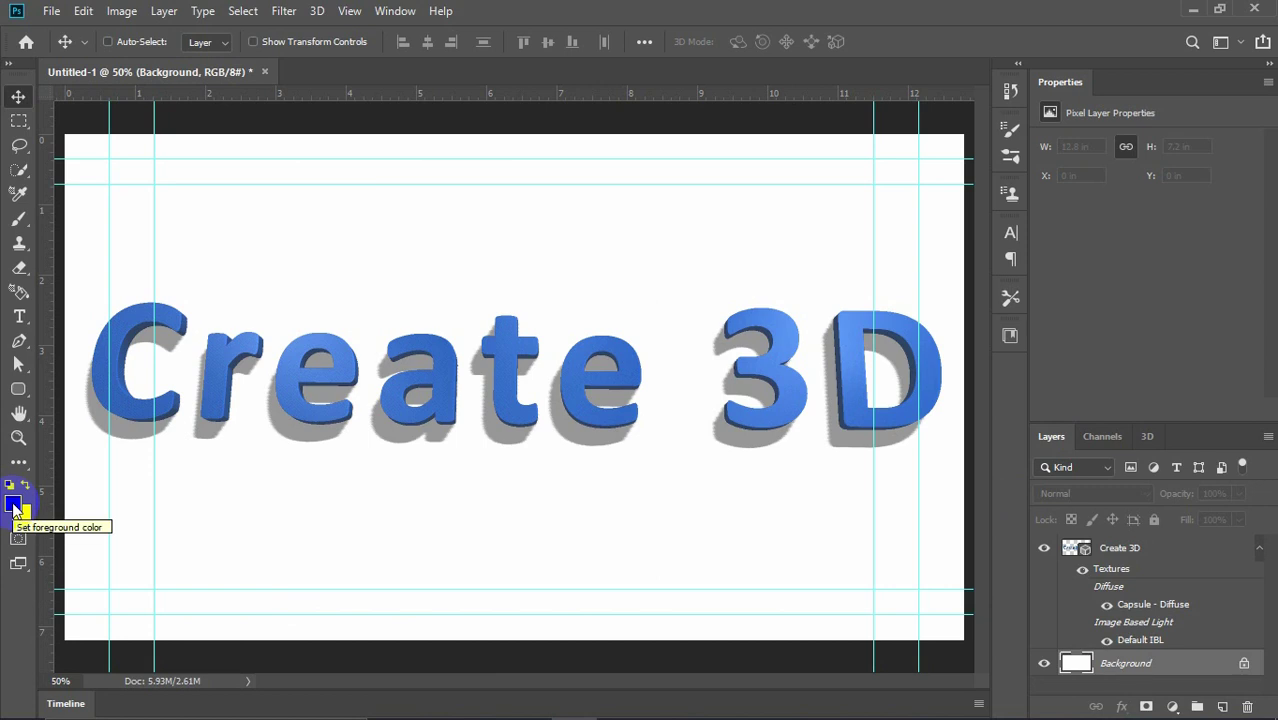
# Step: Set the foreground color to bright cyan (00d8ff)
pyautogui.click(14, 508)
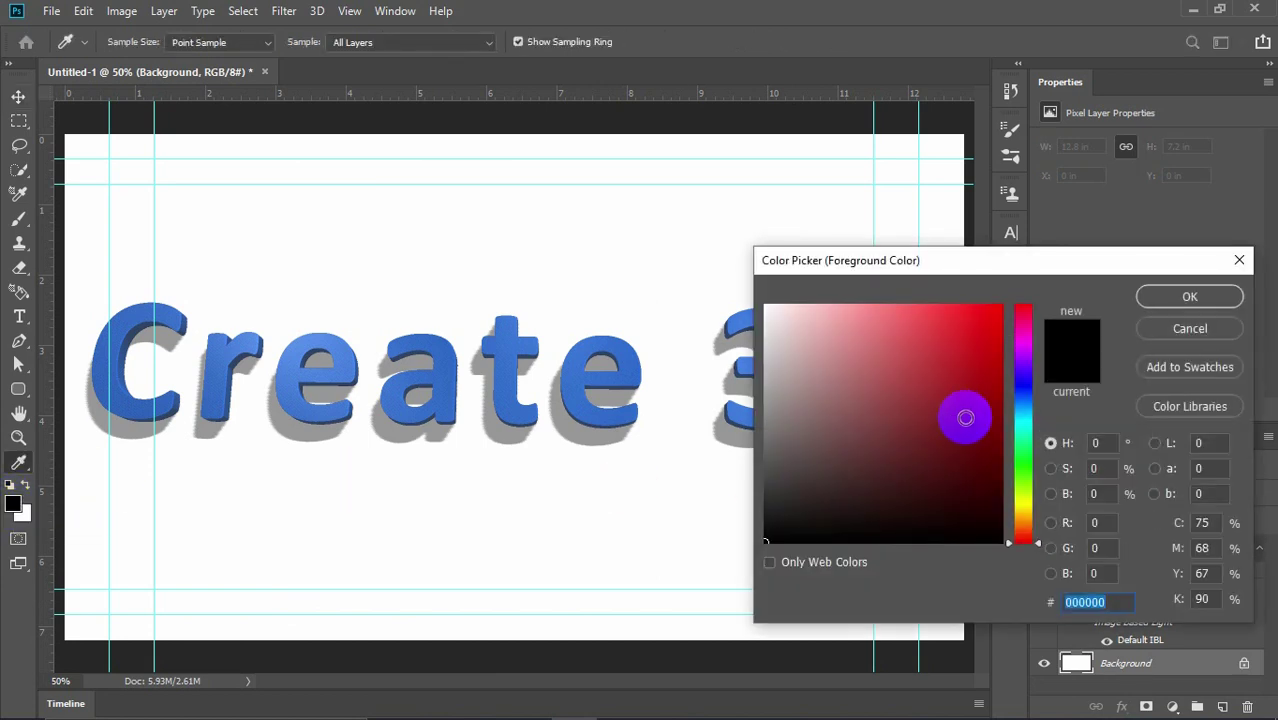
pyautogui.moveTo(1022, 432)
pyautogui.mouseDown()
pyautogui.moveTo(1016, 414)
pyautogui.moveTo(1032, 428)
pyautogui.moveTo(1033, 410)
pyautogui.moveTo(1035, 424)
pyautogui.mouseUp()
pyautogui.click(990, 332)
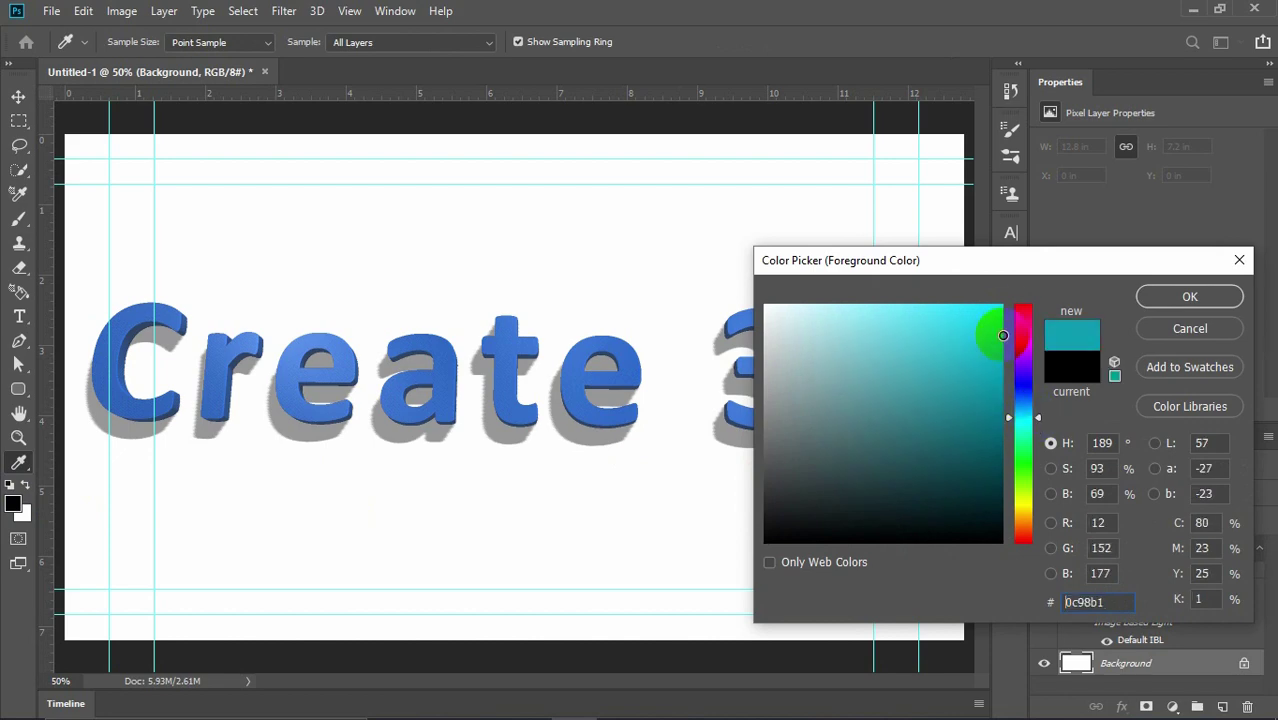
pyautogui.click(1212, 300)
pyautogui.press('v')
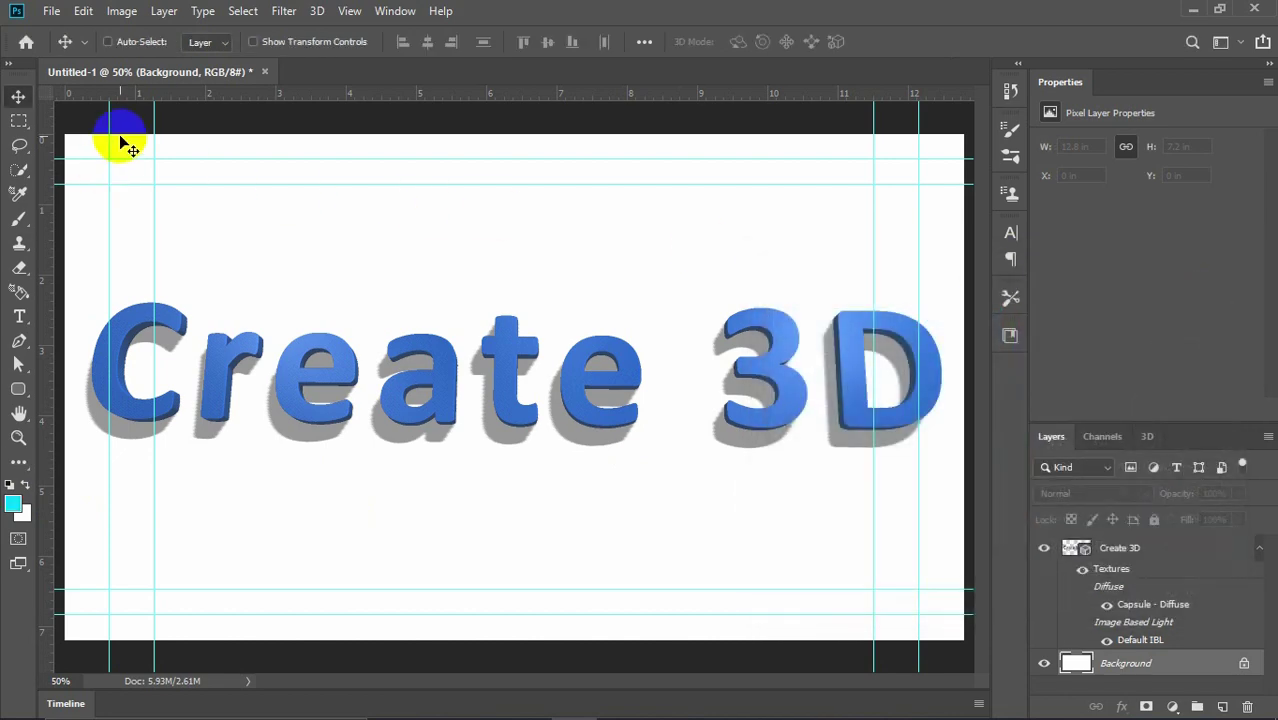
# Step: Fill the Background layer with the cyan foreground color in Normal mode at 100% opacity
pyautogui.click(84, 11)
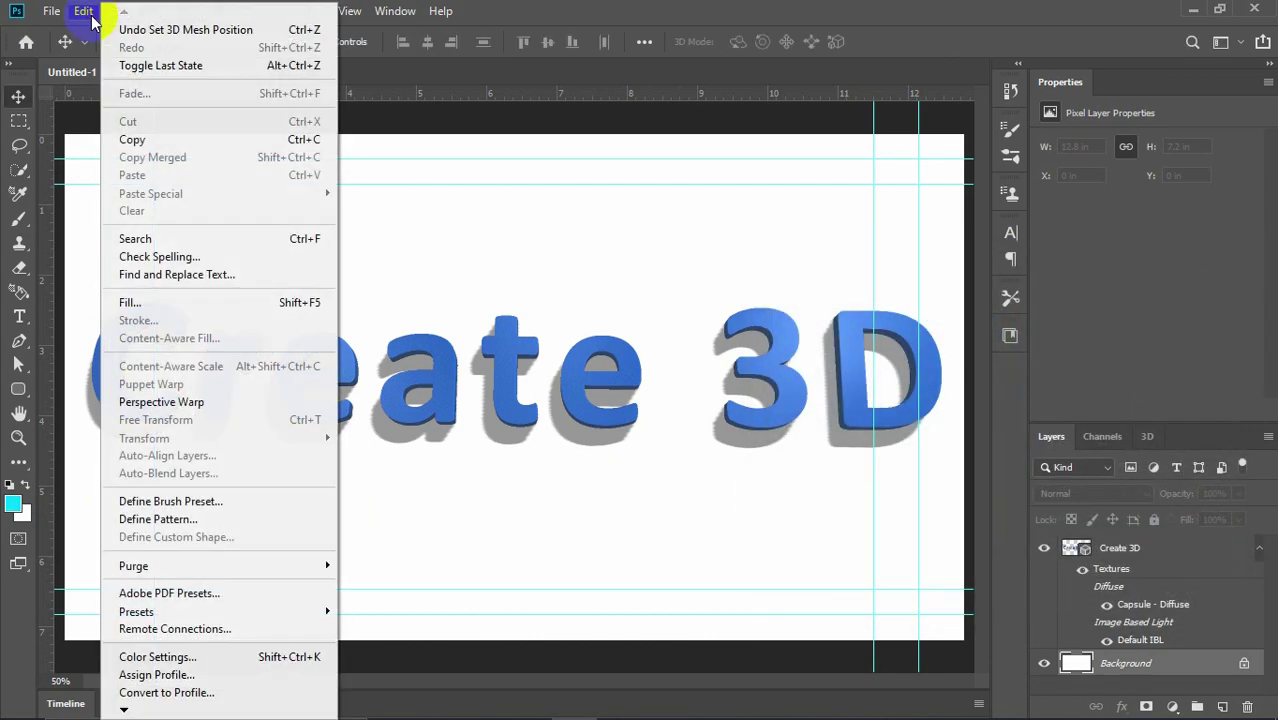
pyautogui.click(165, 294)
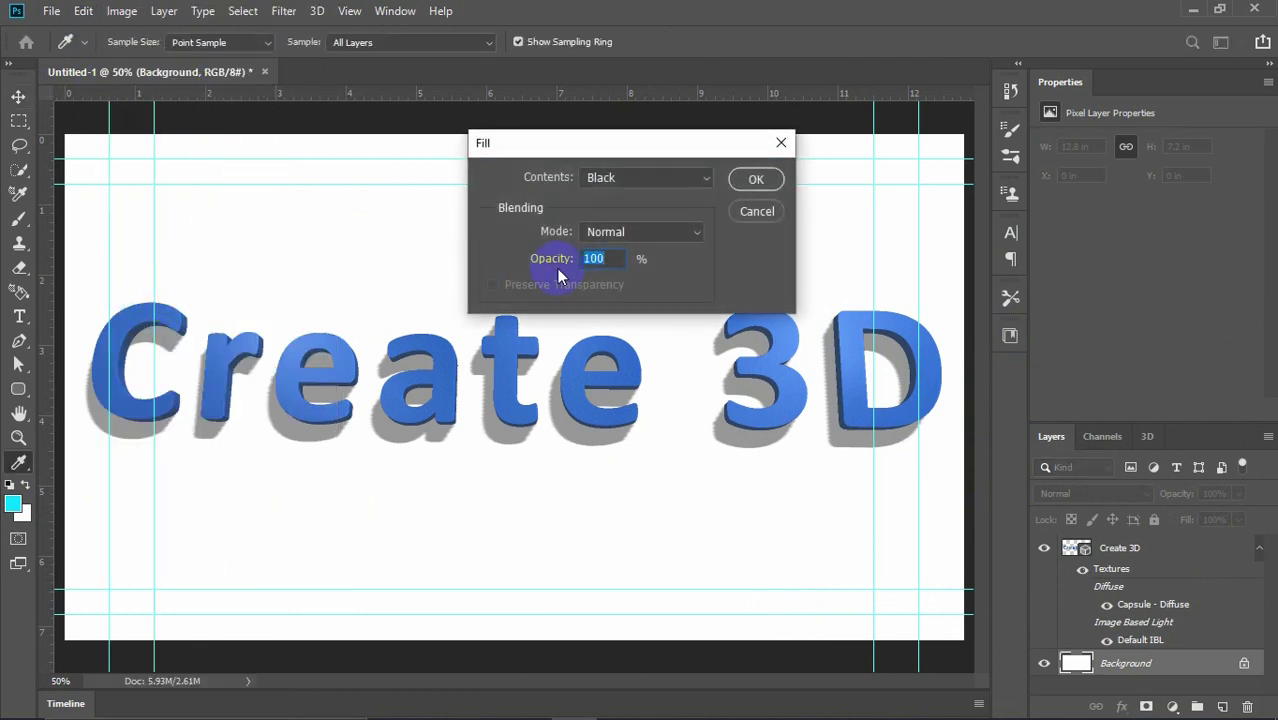
pyautogui.click(645, 179)
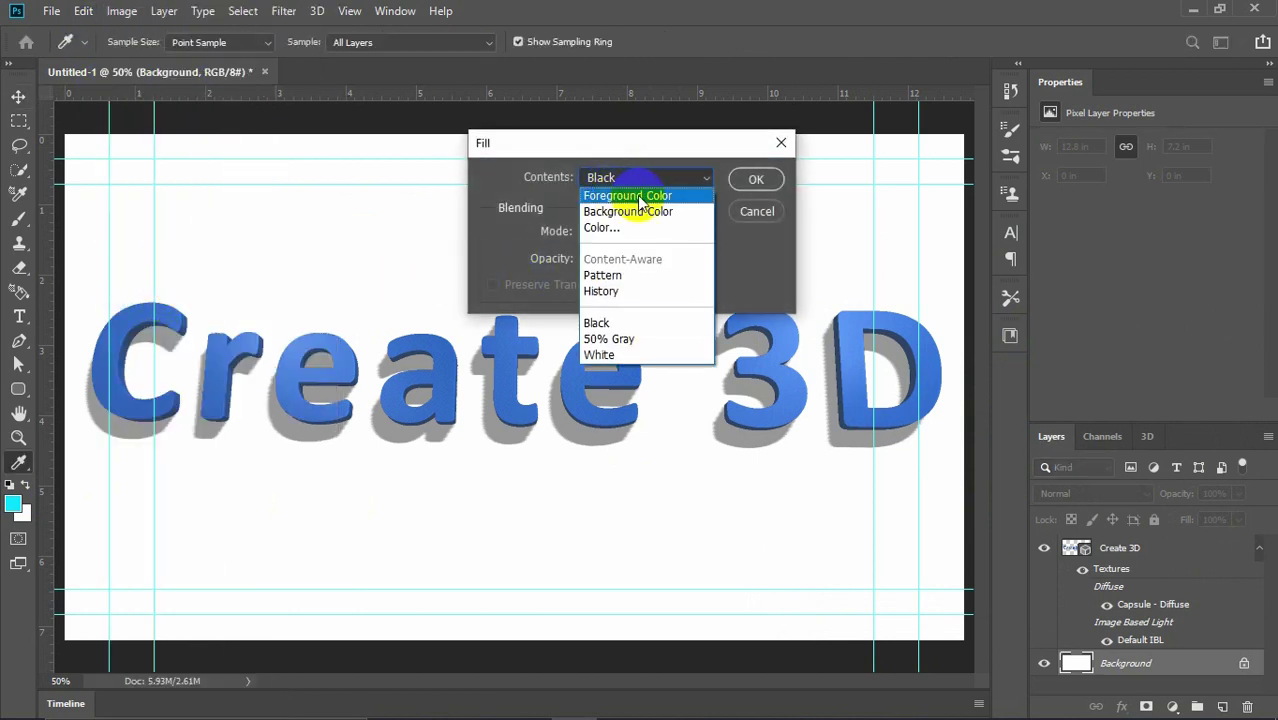
pyautogui.click(647, 203)
pyautogui.press('v')
pyautogui.click(745, 180)
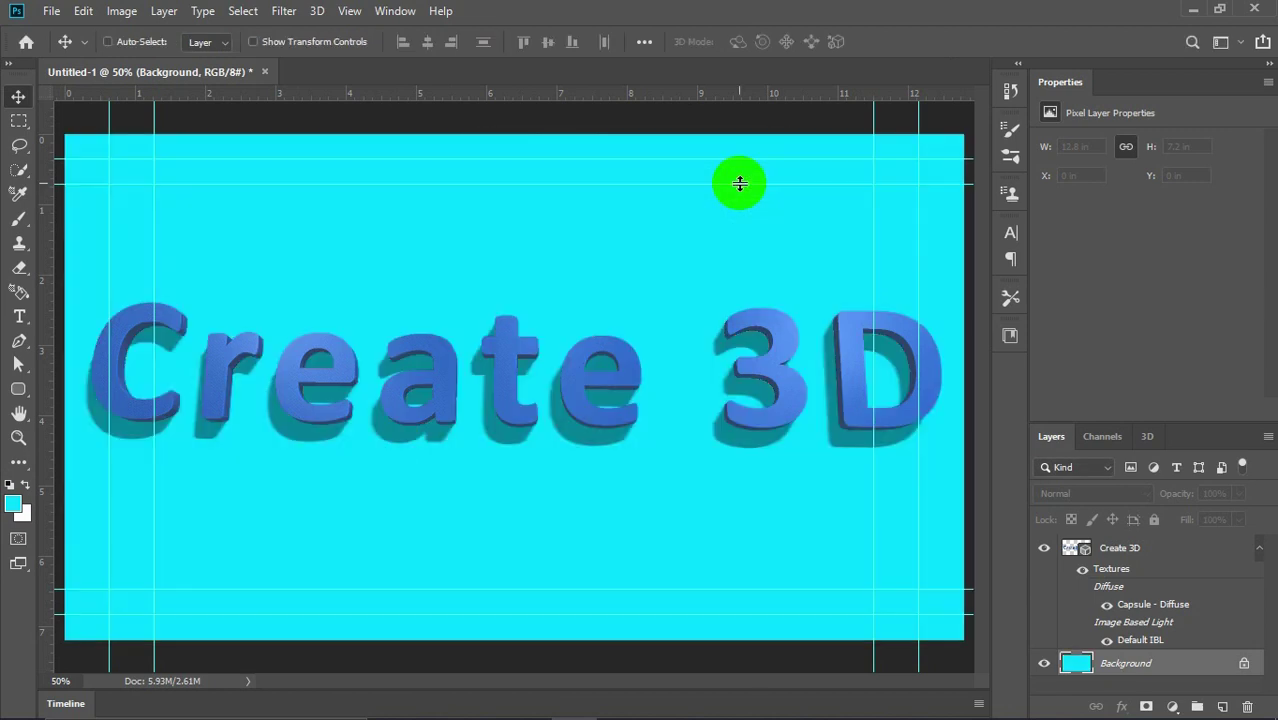
# Step: Set the foreground color to dark gray (313131)
pyautogui.click(20, 507)
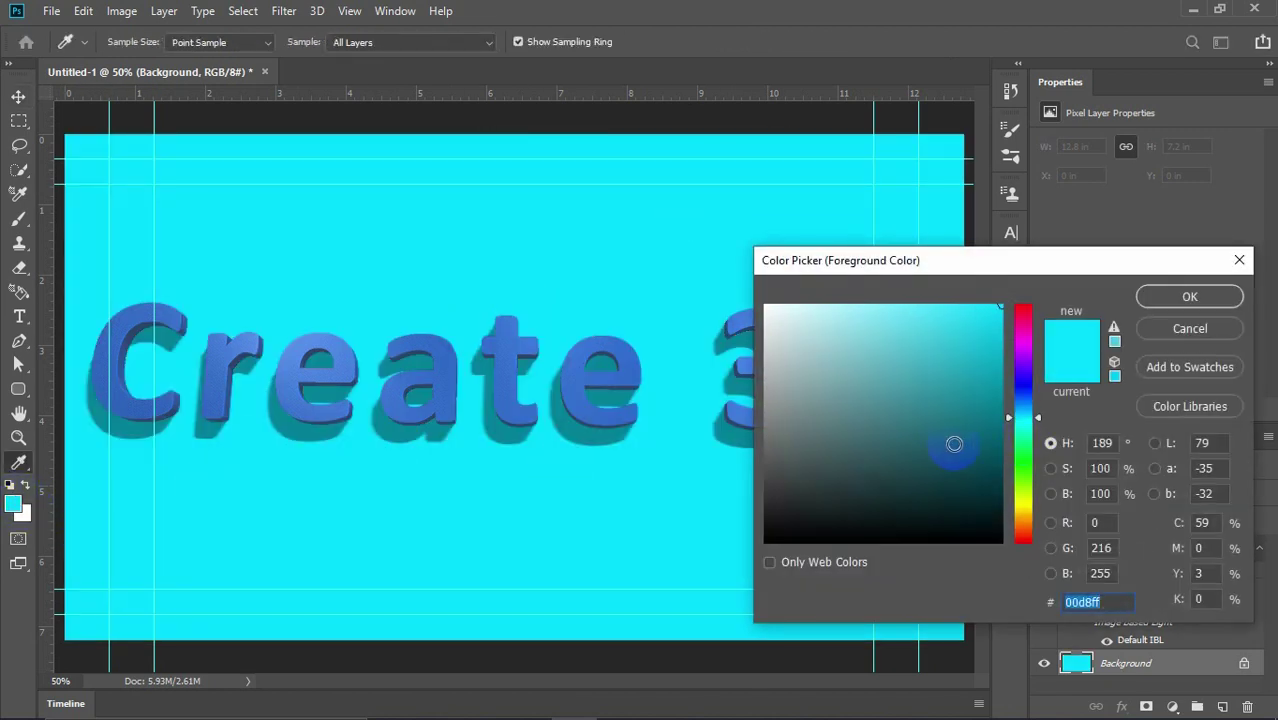
pyautogui.click(766, 476)
pyautogui.moveTo(717, 476); pyautogui.dragTo(673, 497)
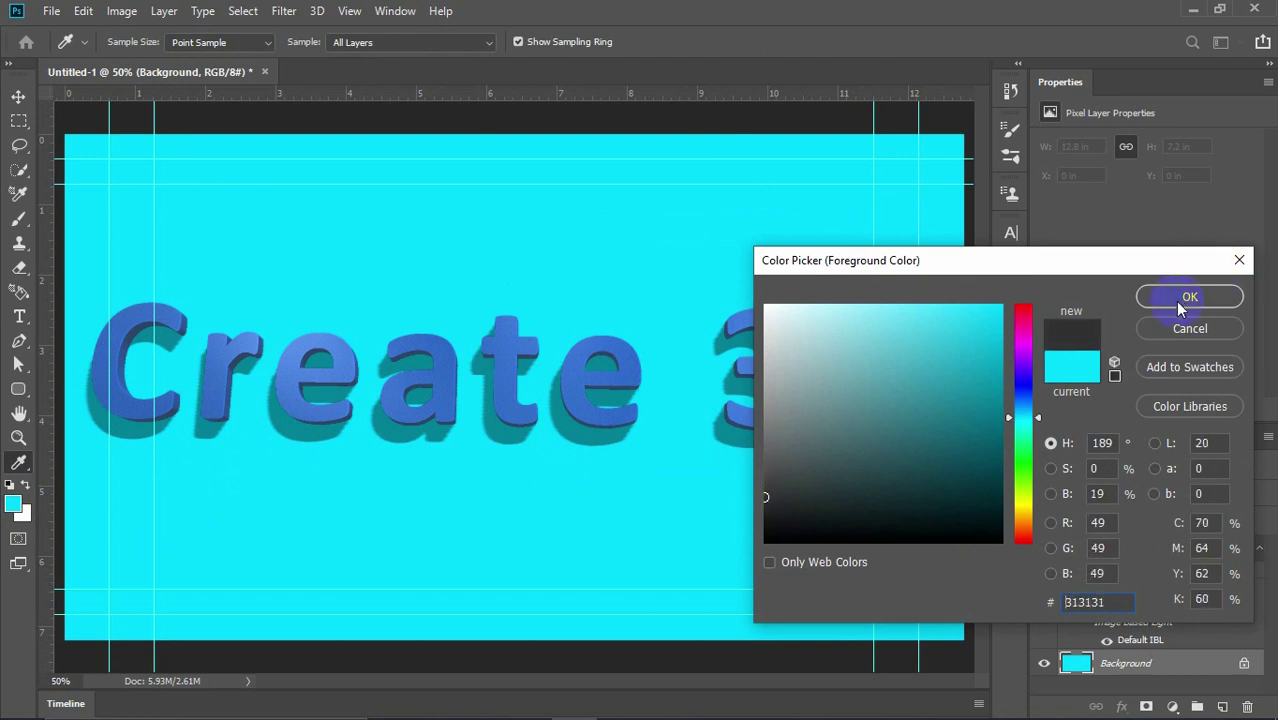
pyautogui.click(1175, 301)
pyautogui.press('v')
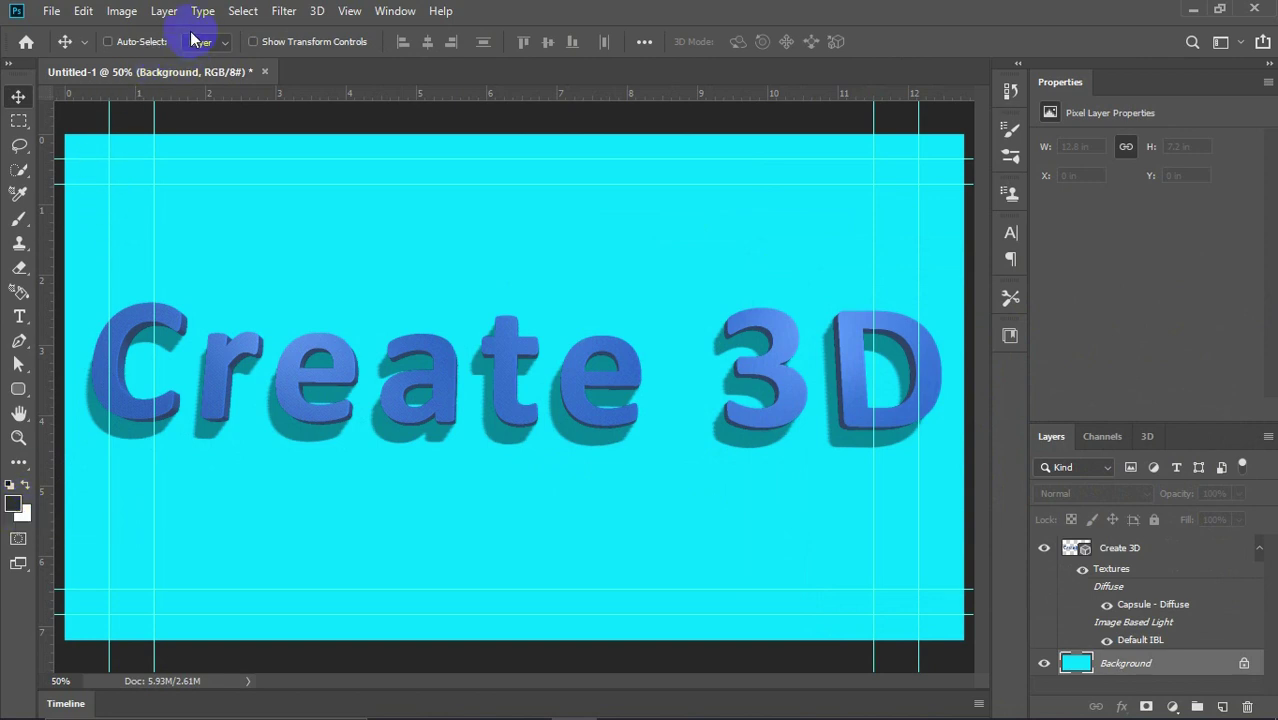
# Step: Fill the Background layer with the dark gray foreground color in Normal mode at 100% opacity
pyautogui.click(83, 11)
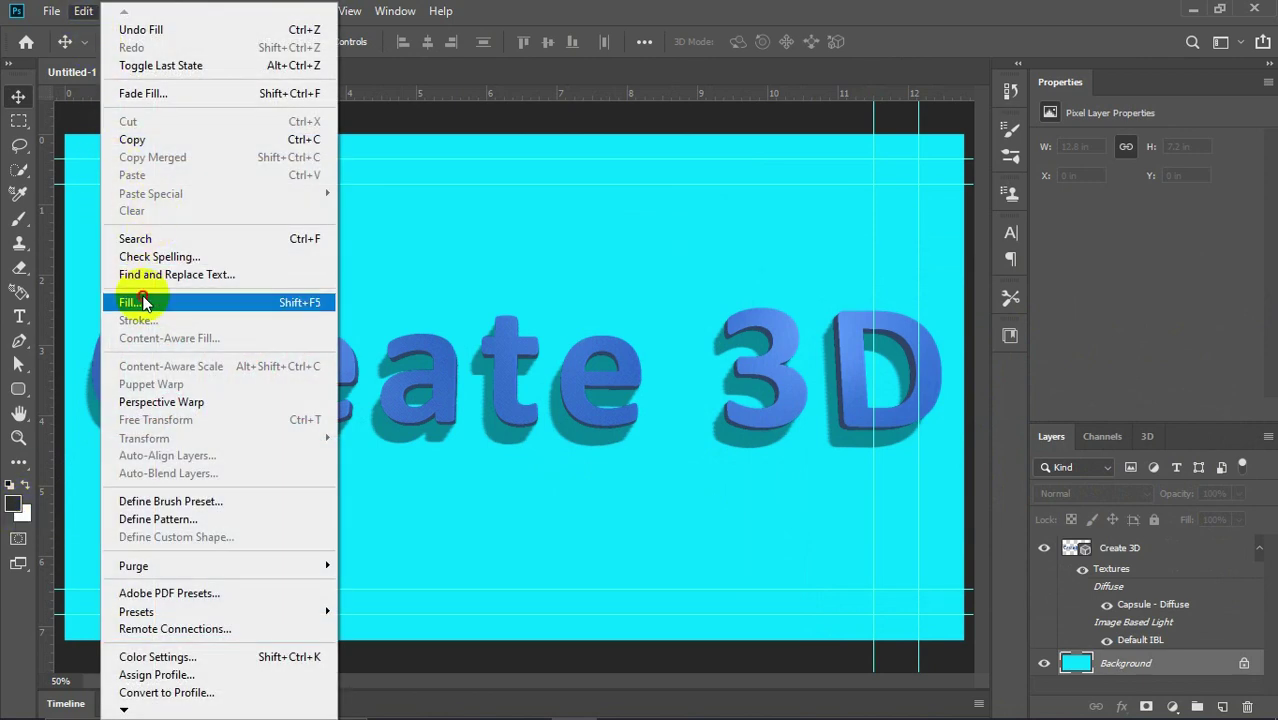
pyautogui.click(157, 297)
pyautogui.click(605, 182)
pyautogui.click(665, 188)
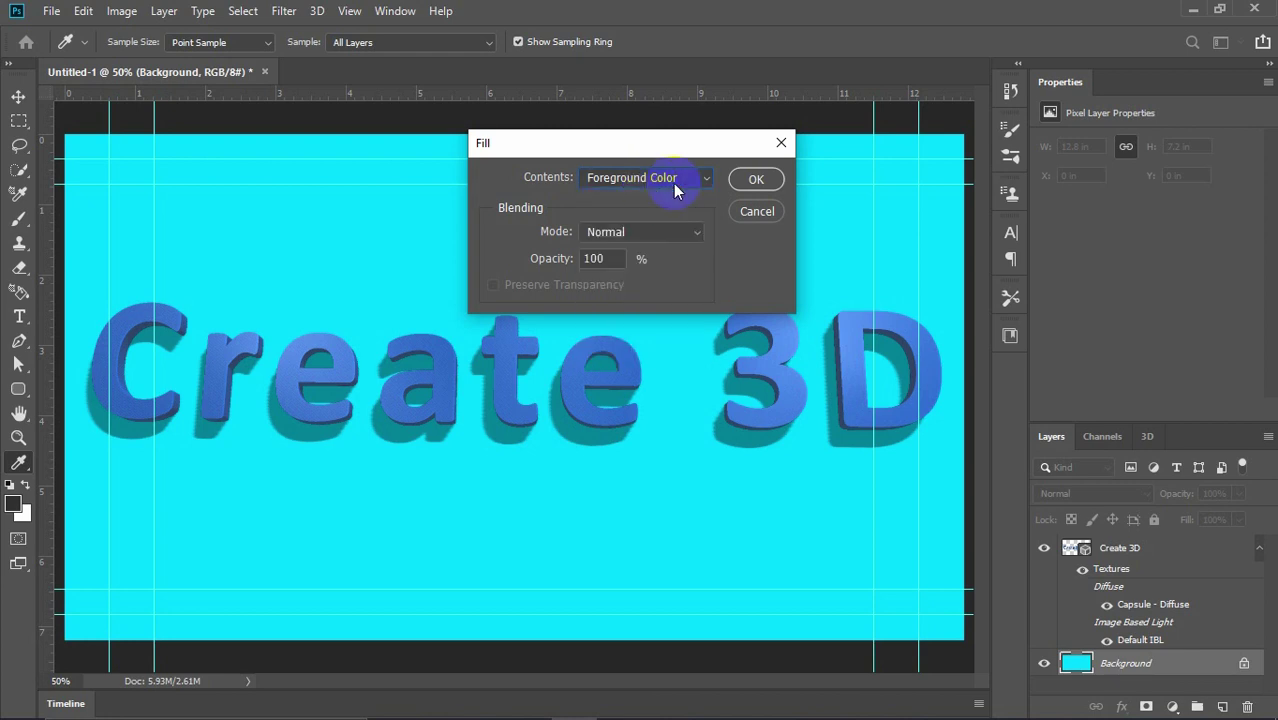
pyautogui.click(752, 182)
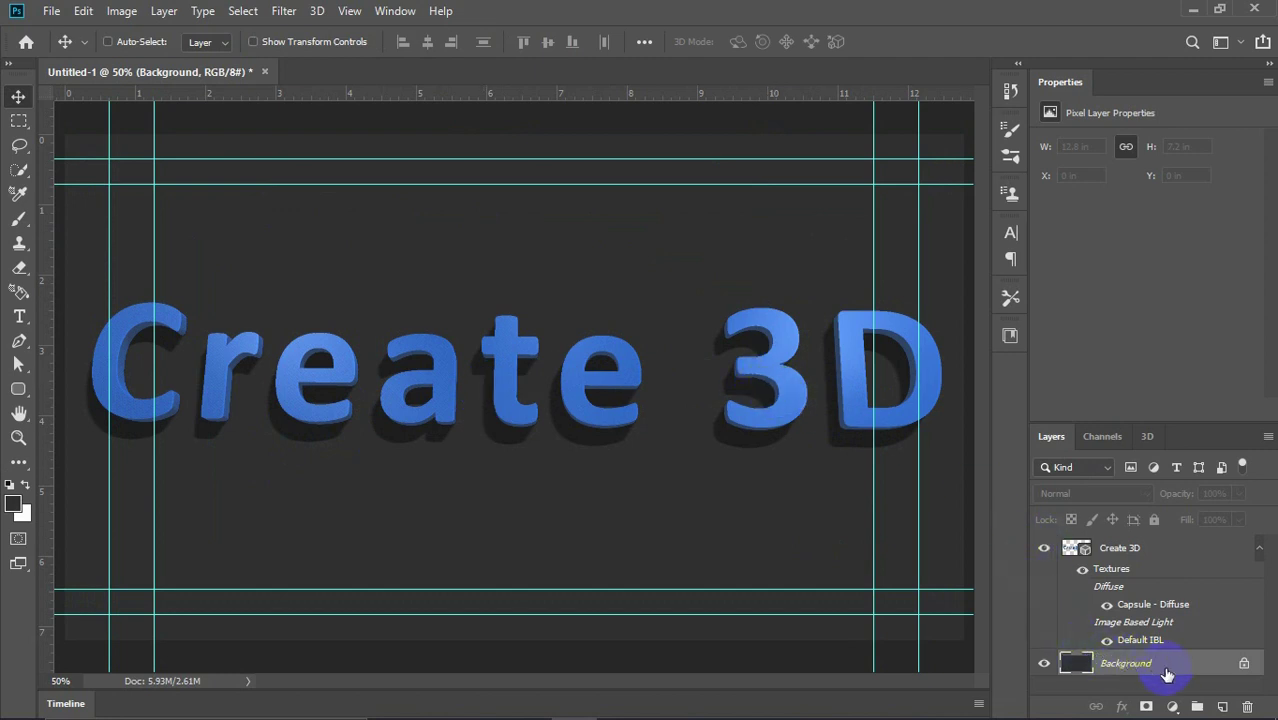
# Step: Add a new layer above Background and draw a white-to-dark-teal radial gradient on it from the canvas's top center to its bottom edge
pyautogui.click(1225, 706)
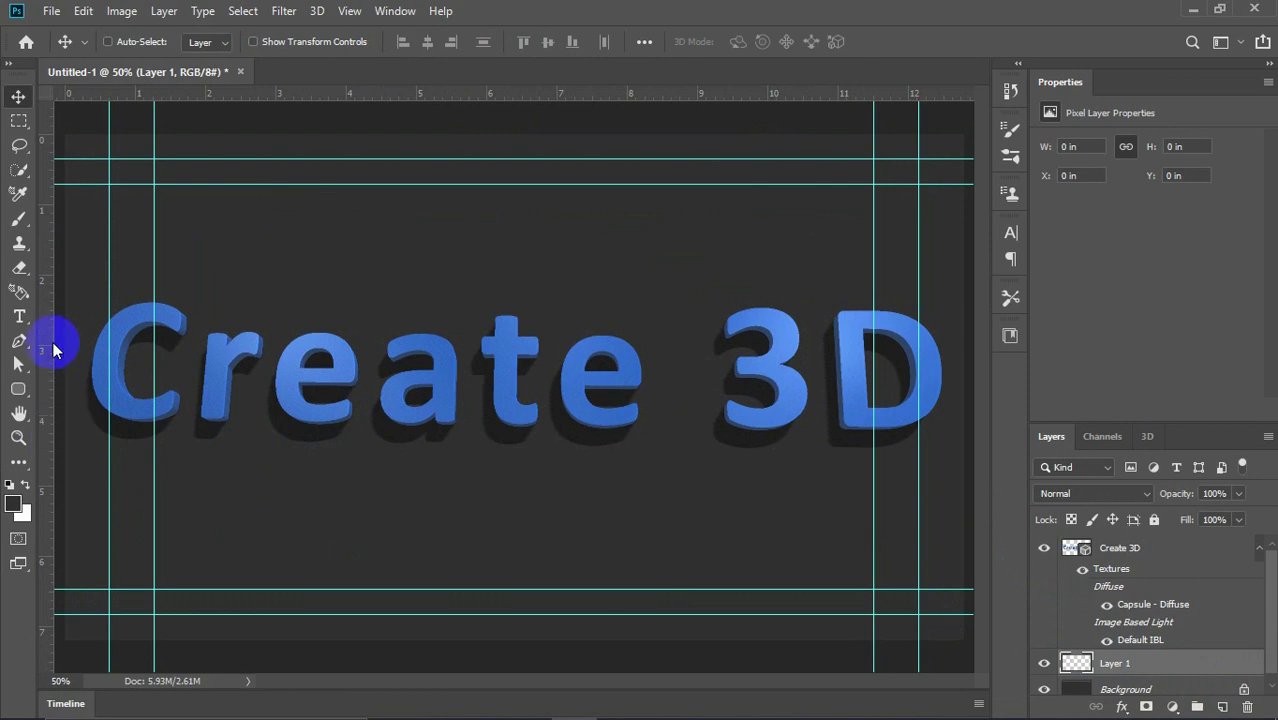
pyautogui.click(1240, 44)
pyautogui.click(1200, 56)
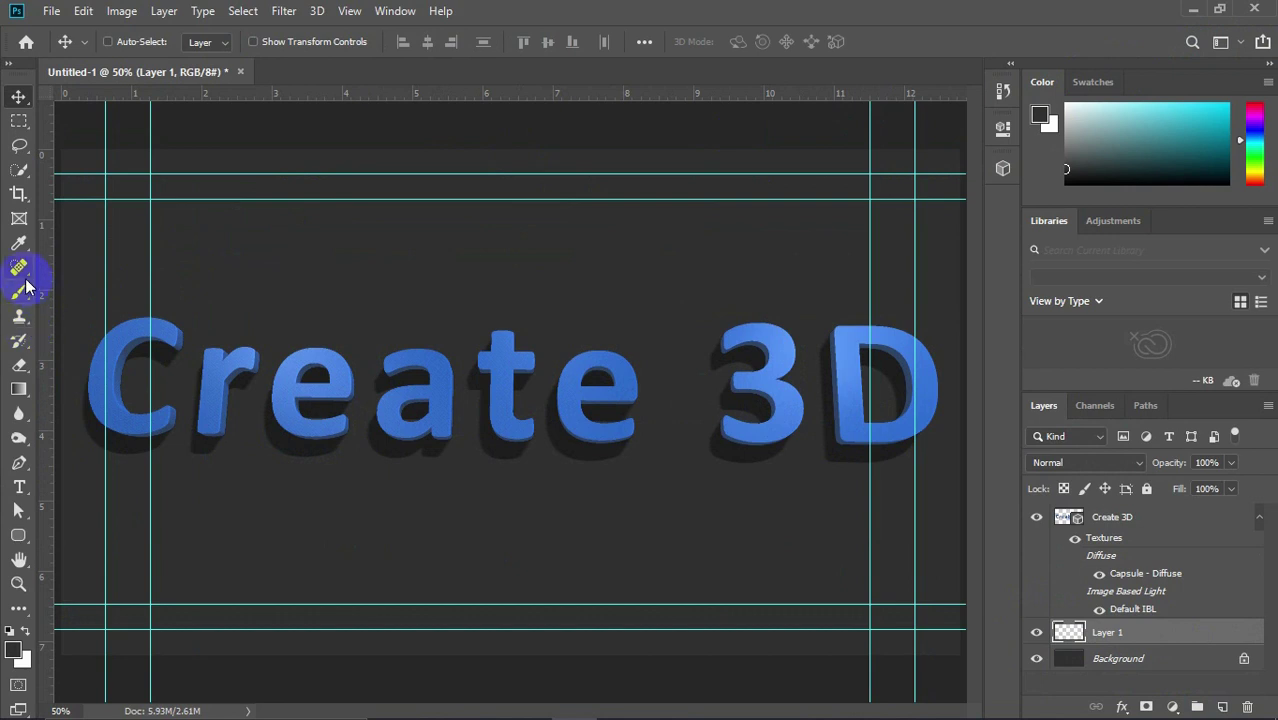
pyautogui.click(19, 389)
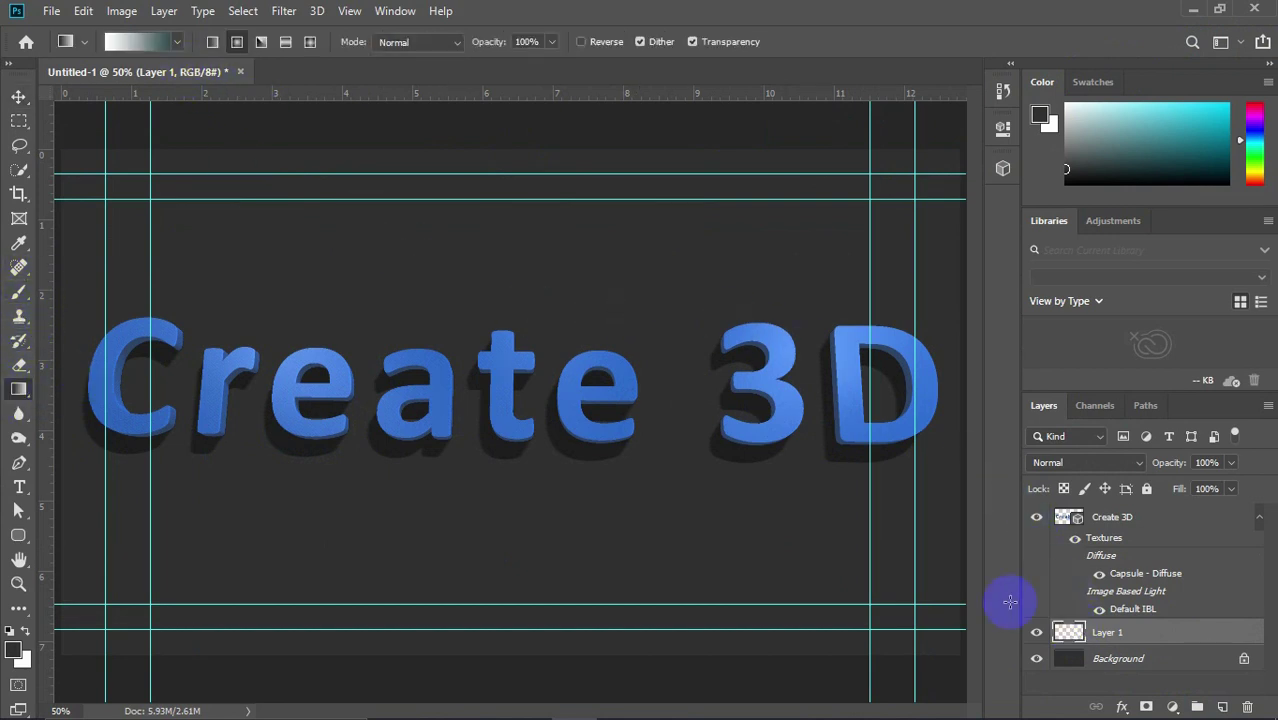
pyautogui.moveTo(513, 160); pyautogui.dragTo(489, 662)
# Step: Edit the radial gradient and set its starting color stop to white (ffffff)
pyautogui.click(118, 41)
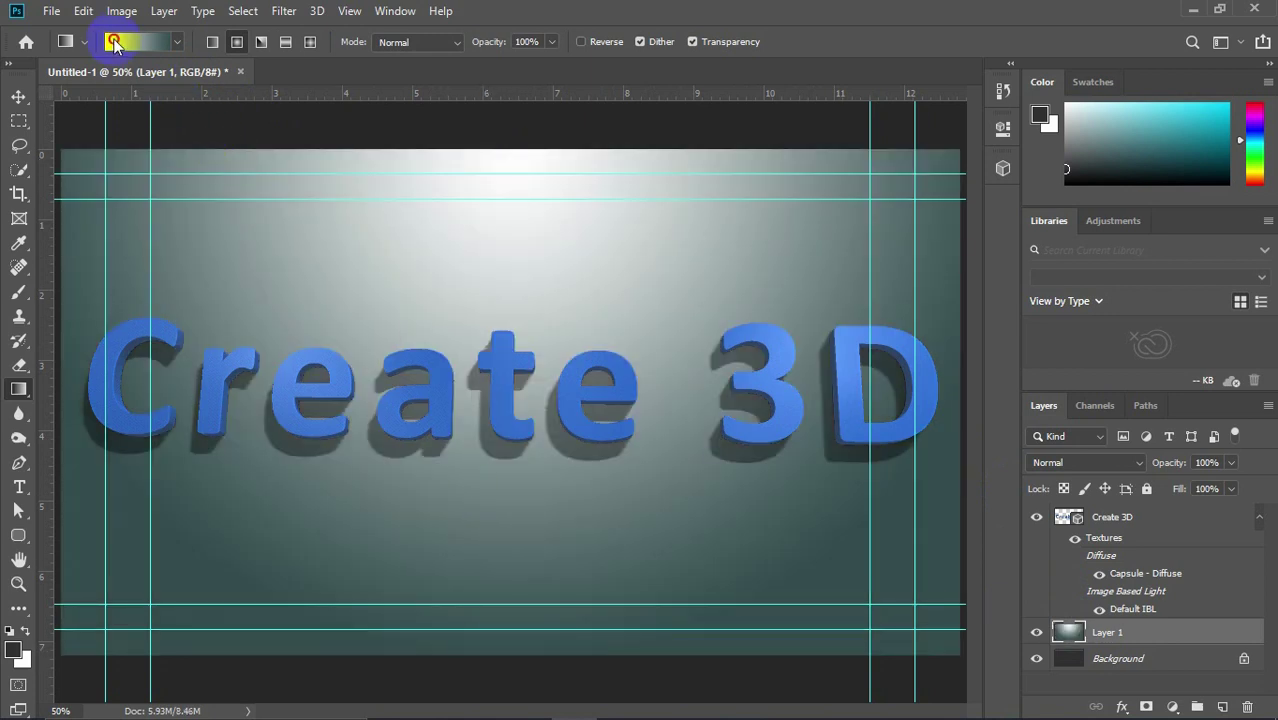
pyautogui.click(790, 413)
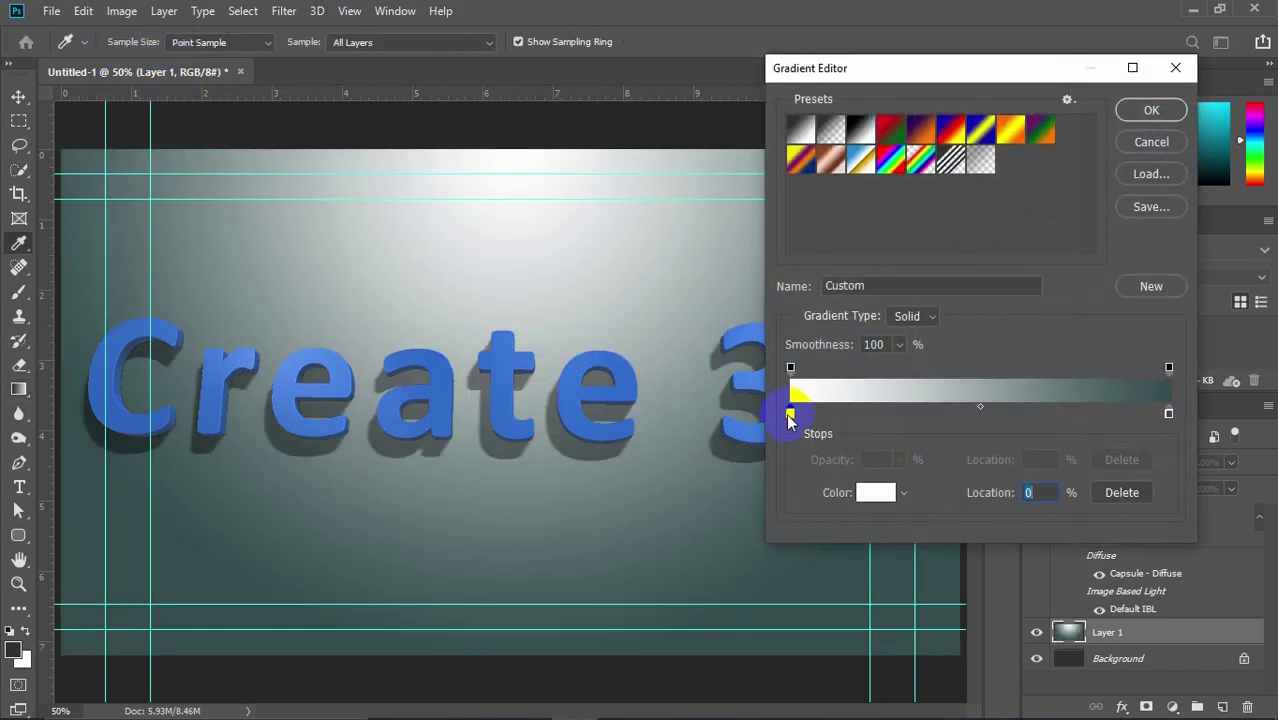
pyautogui.doubleClick(790, 413)
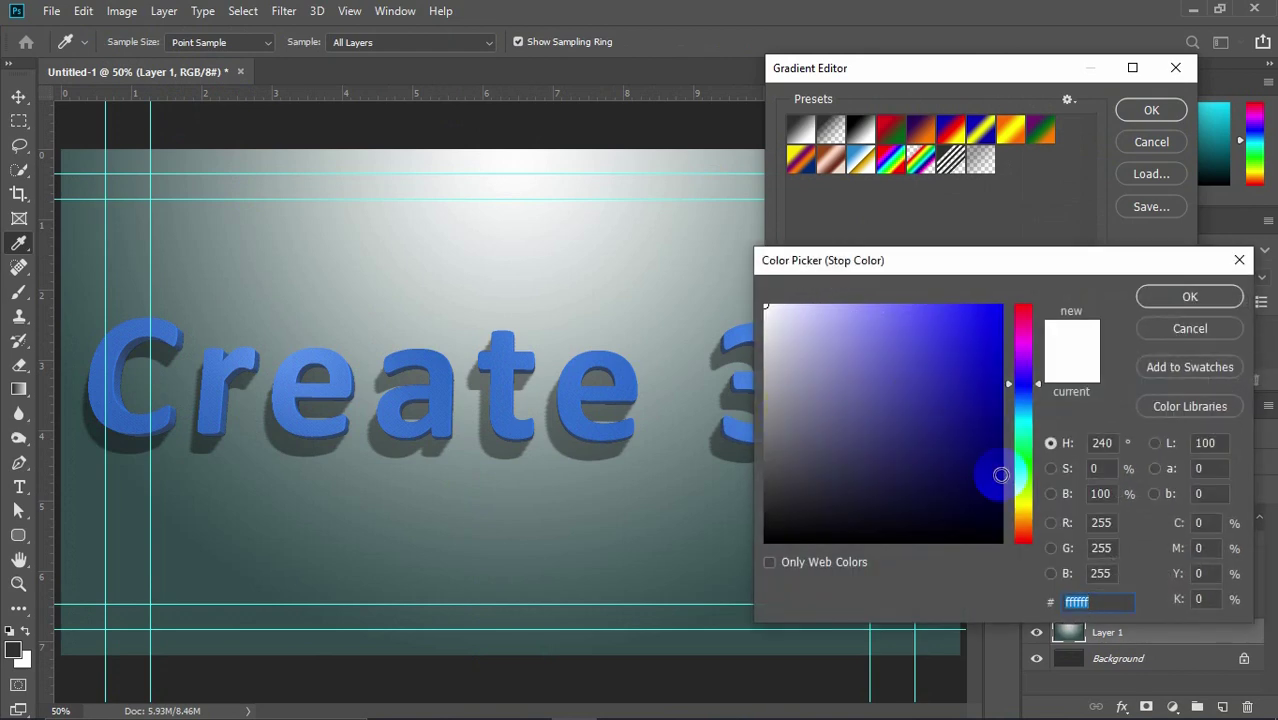
pyautogui.moveTo(859, 414); pyautogui.dragTo(765, 277)
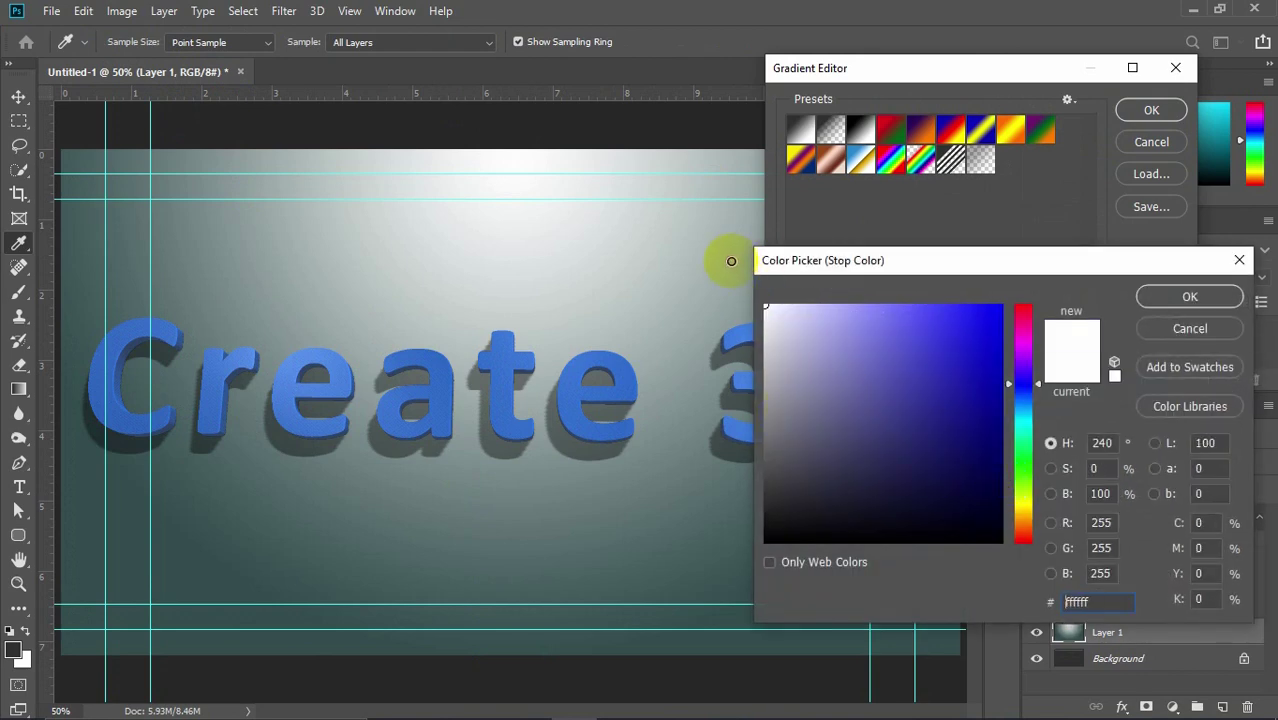
pyautogui.click(1180, 297)
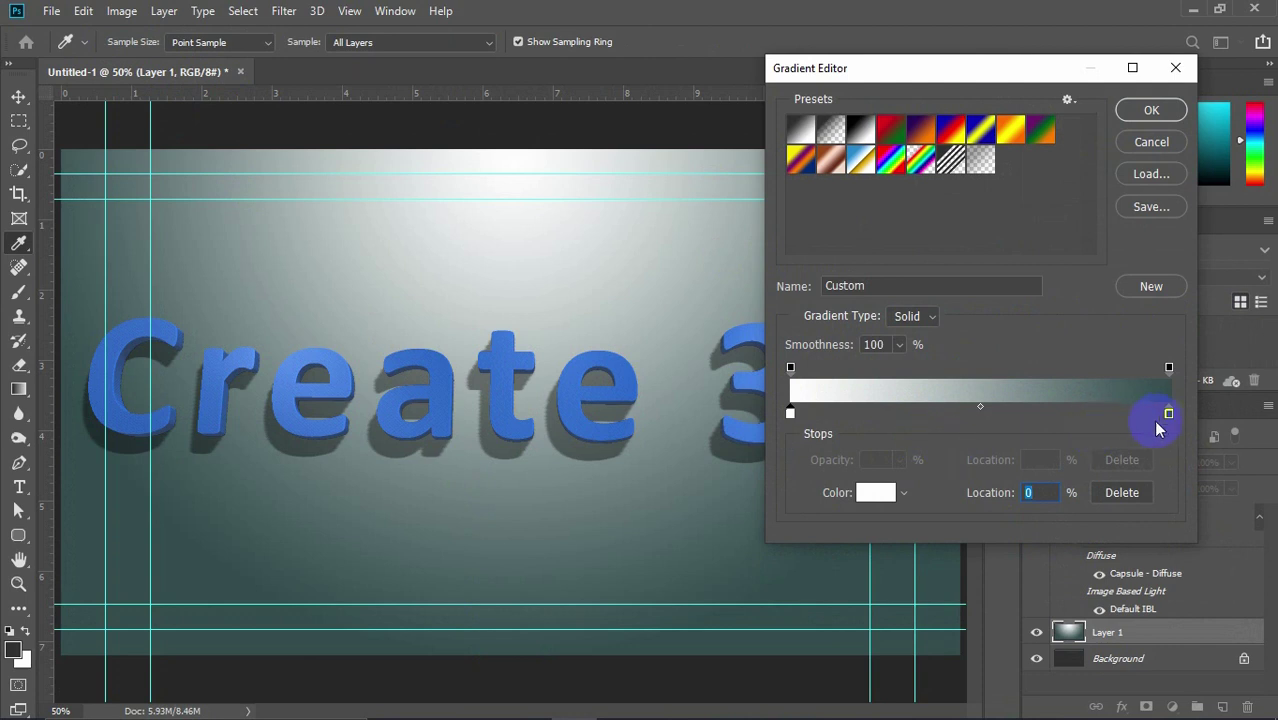
# Step: Set the gradient's end color stop to bright yellow and redraw the radial gradient on Layer 1 from the canvas's top center to its bottom edge
pyautogui.doubleClick(1169, 414)
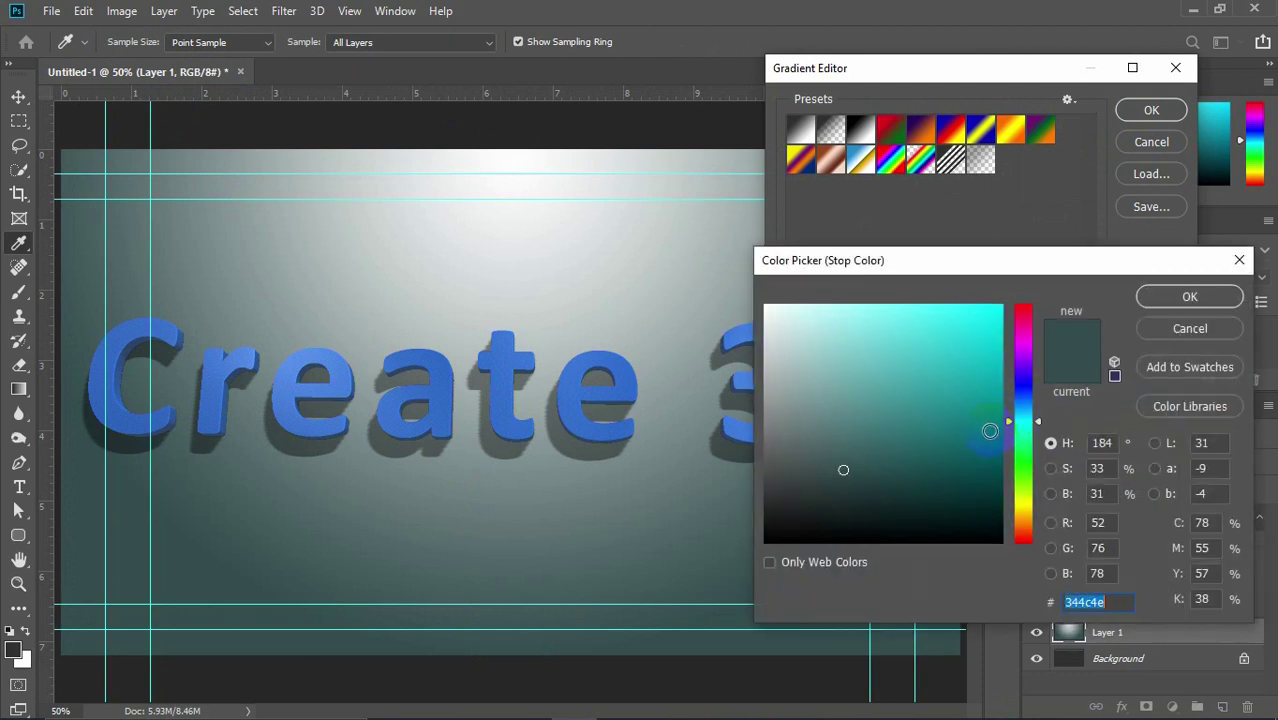
pyautogui.moveTo(1020, 440); pyautogui.dragTo(1036, 512)
pyautogui.moveTo(938, 443); pyautogui.dragTo(942, 303)
pyautogui.click(1189, 297)
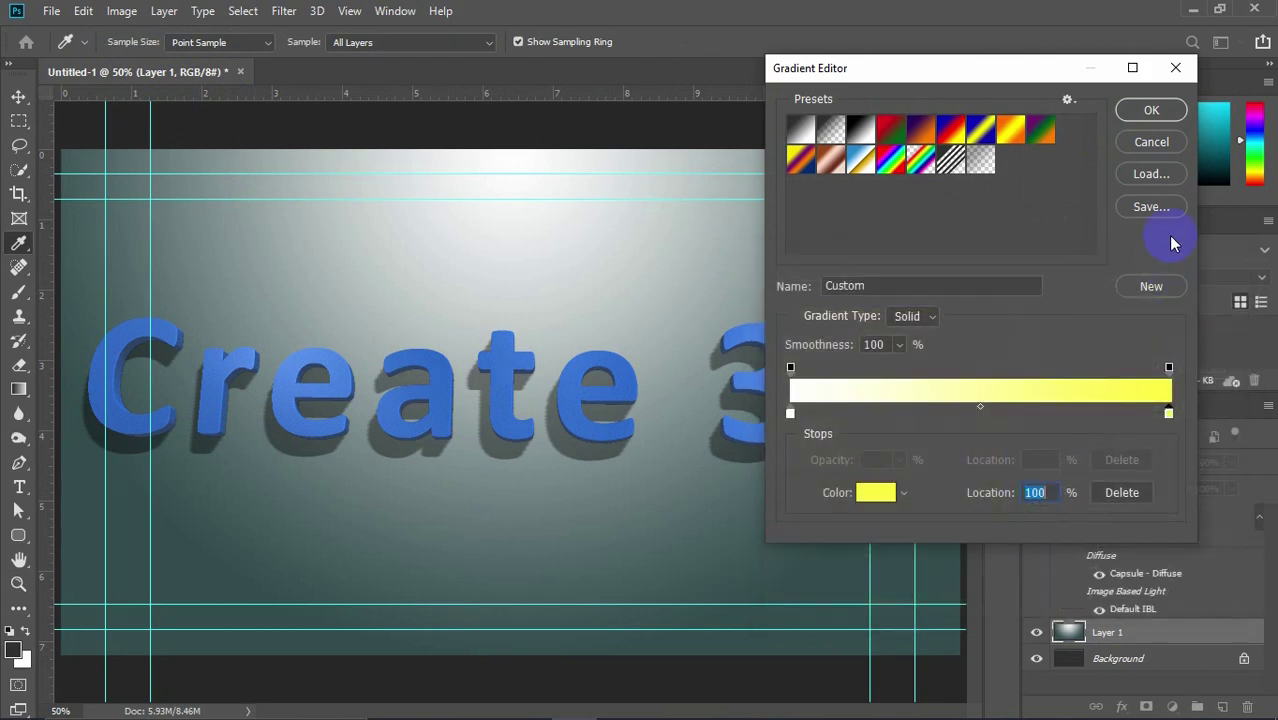
pyautogui.click(1152, 111)
pyautogui.moveTo(478, 150); pyautogui.dragTo(466, 656)
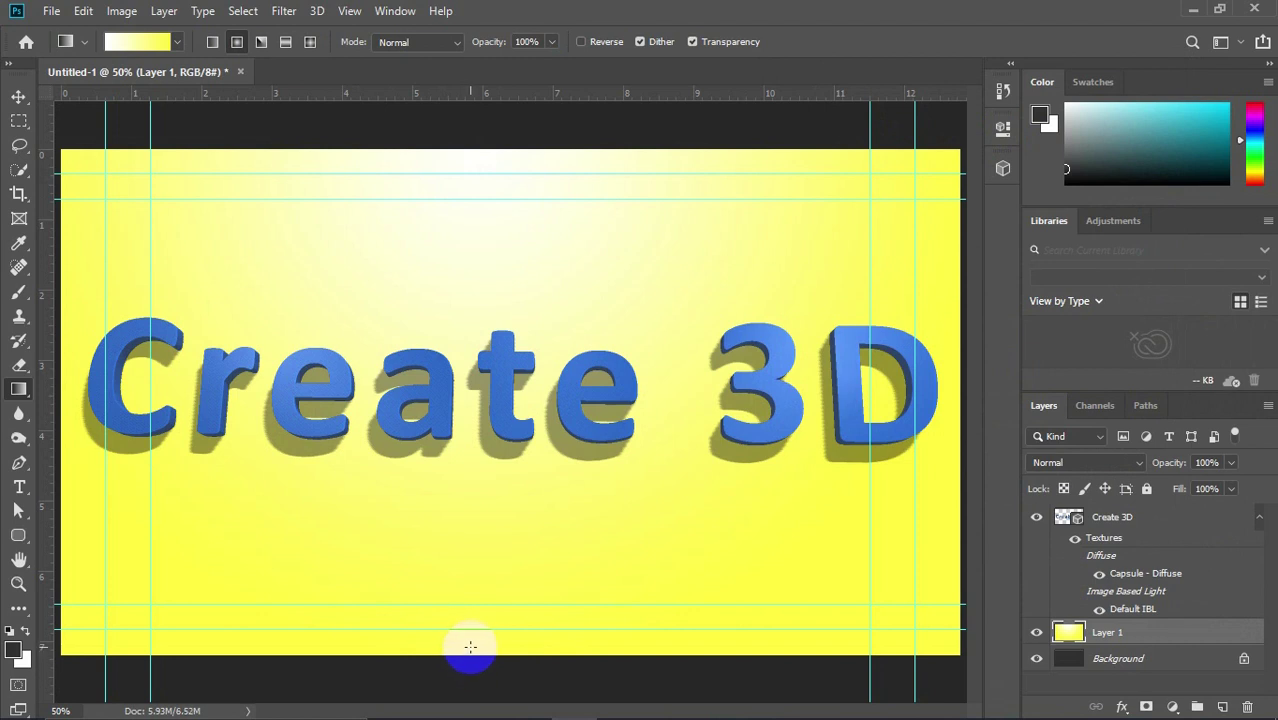
# Step: Set Layer 1's blend mode to Vivid Light and its opacity to 70%
pyautogui.click(1118, 470)
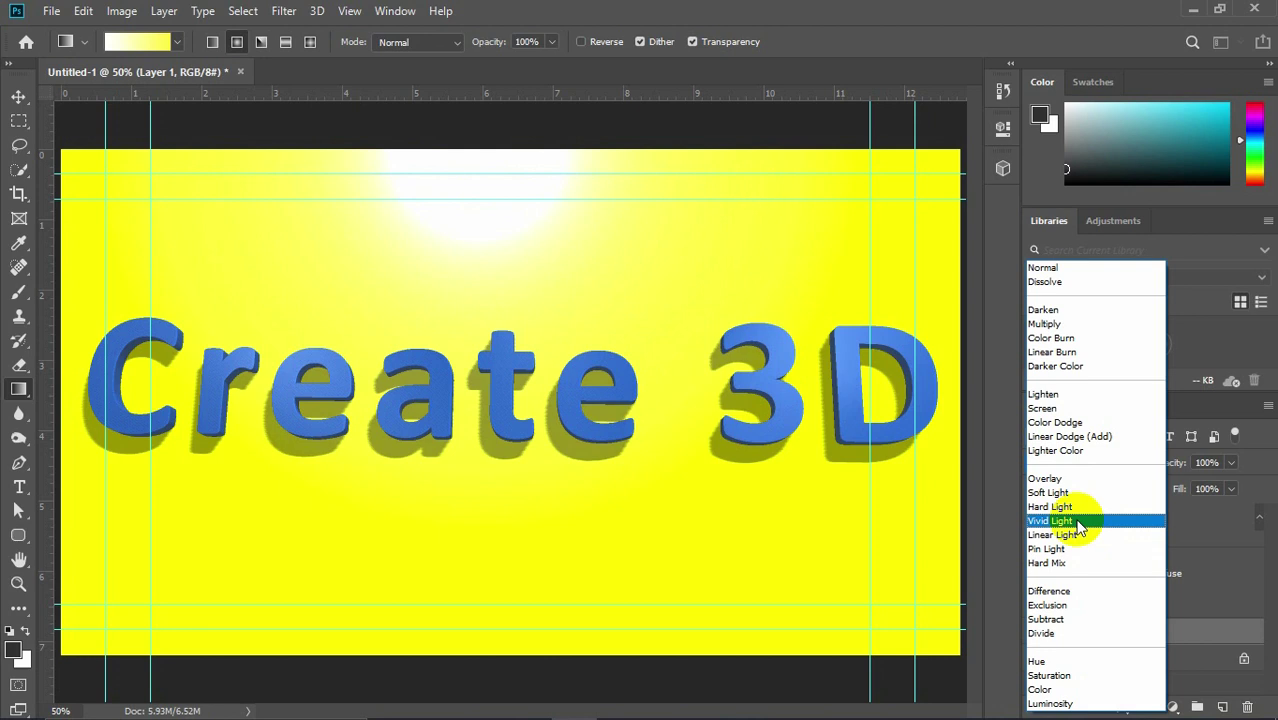
pyautogui.click(1080, 521)
pyautogui.moveTo(1158, 460)
pyautogui.mouseDown()
pyautogui.moveTo(1135, 458)
pyautogui.moveTo(1152, 467)
pyautogui.mouseUp()
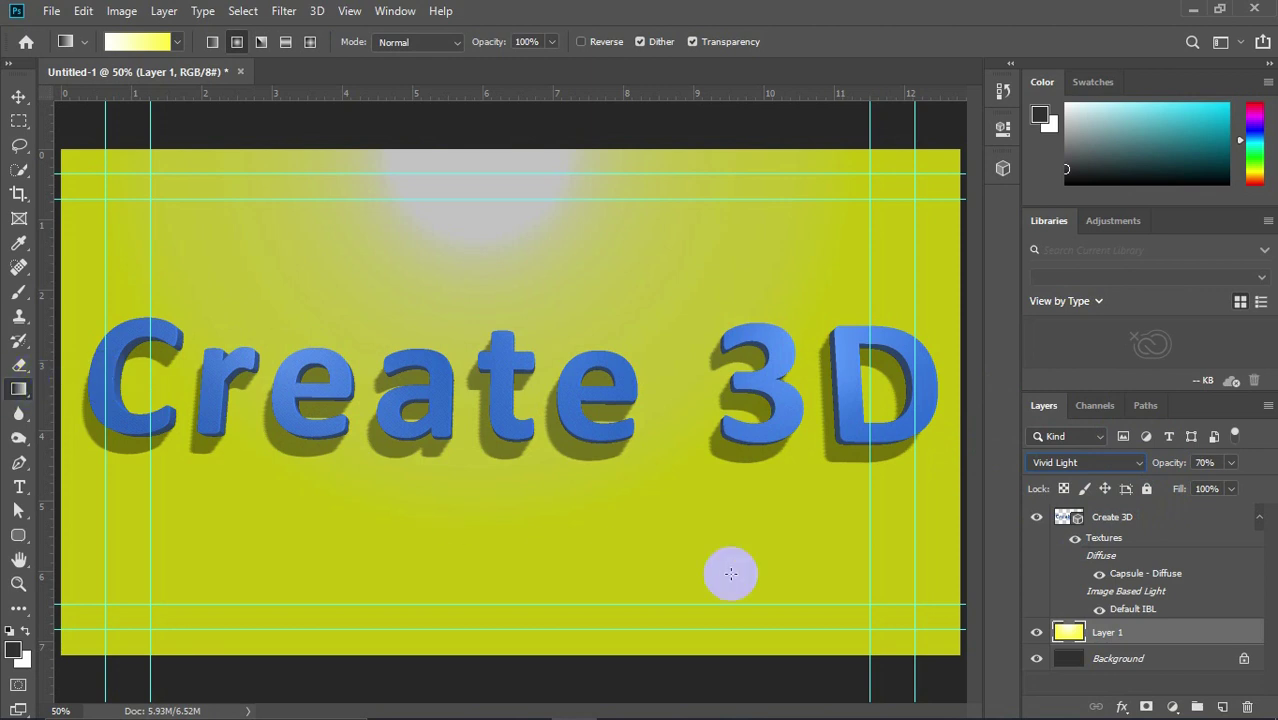
# Step: Add a new layer above Layer 1 and set the Soft Round brush to 100 px at full hardness
pyautogui.click(1219, 707)
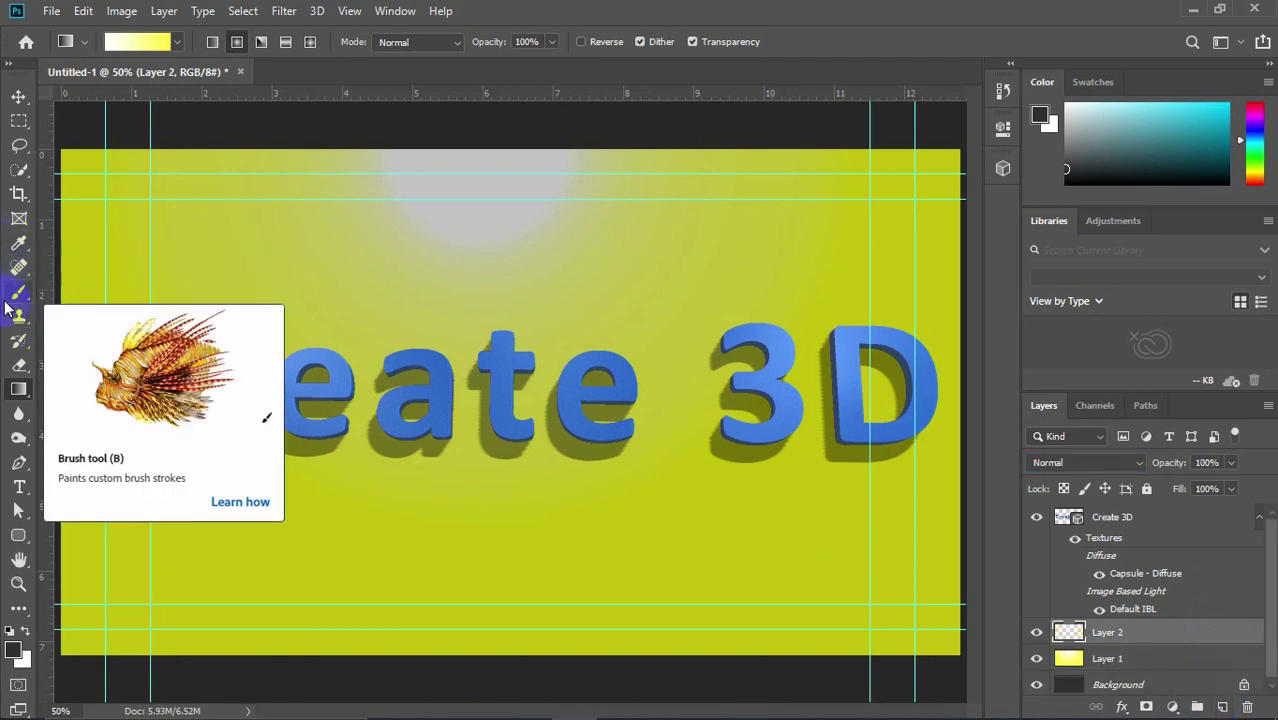
pyautogui.click(17, 292)
pyautogui.click(137, 45)
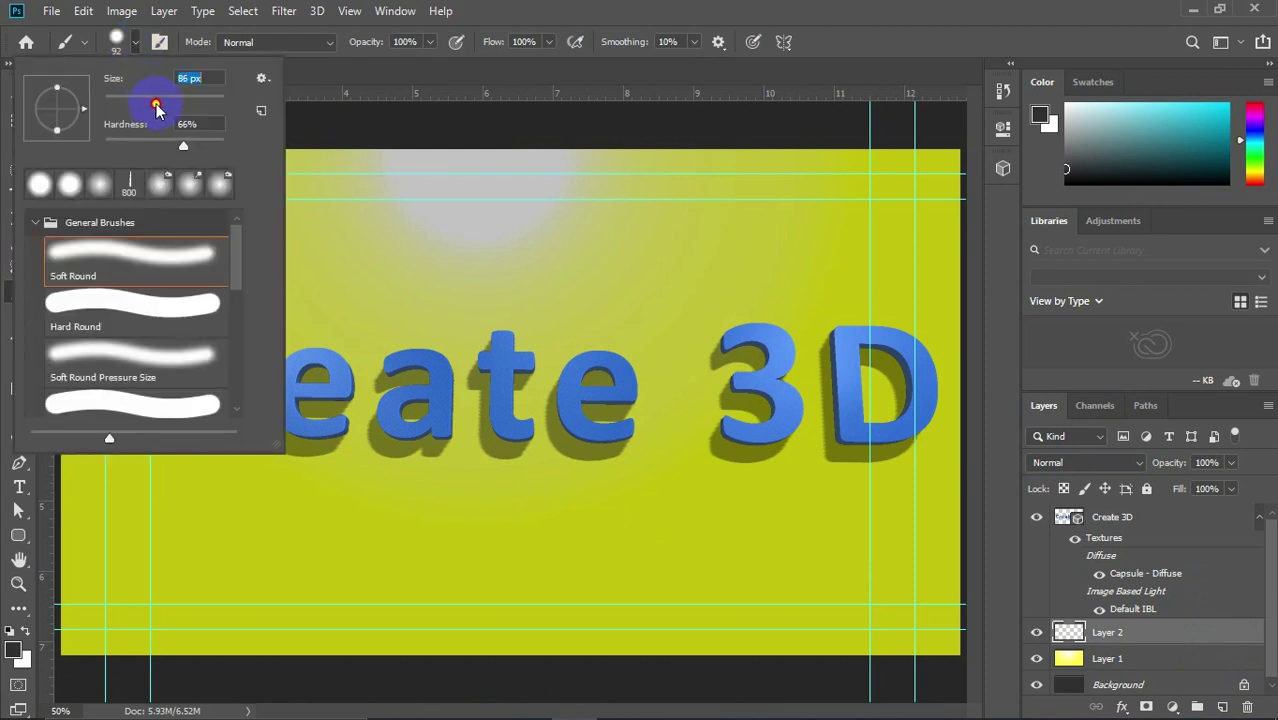
pyautogui.moveTo(156, 107); pyautogui.dragTo(165, 108)
pyautogui.moveTo(183, 149); pyautogui.dragTo(234, 147)
pyautogui.click(358, 75)
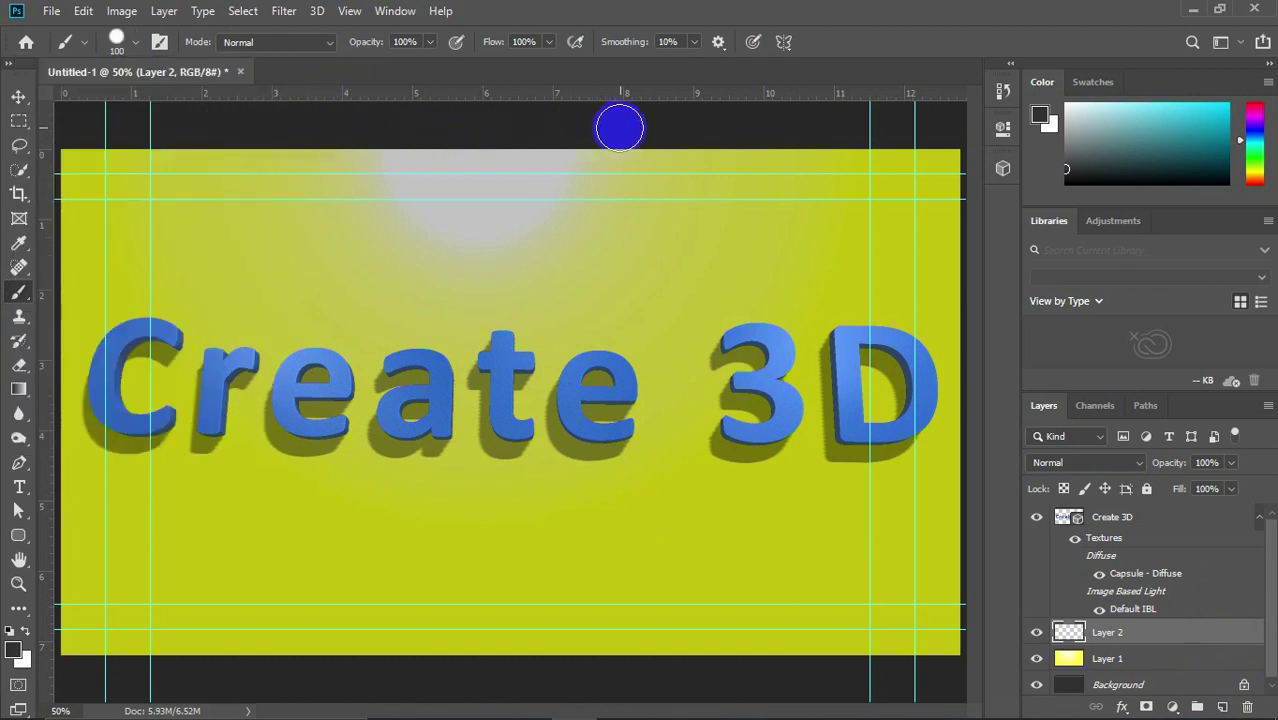
# Step: Paint a straight dark gray diagonal stripe across the canvas on the new layer and place three duplicates of it evenly spaced to its left
pyautogui.press('shift')
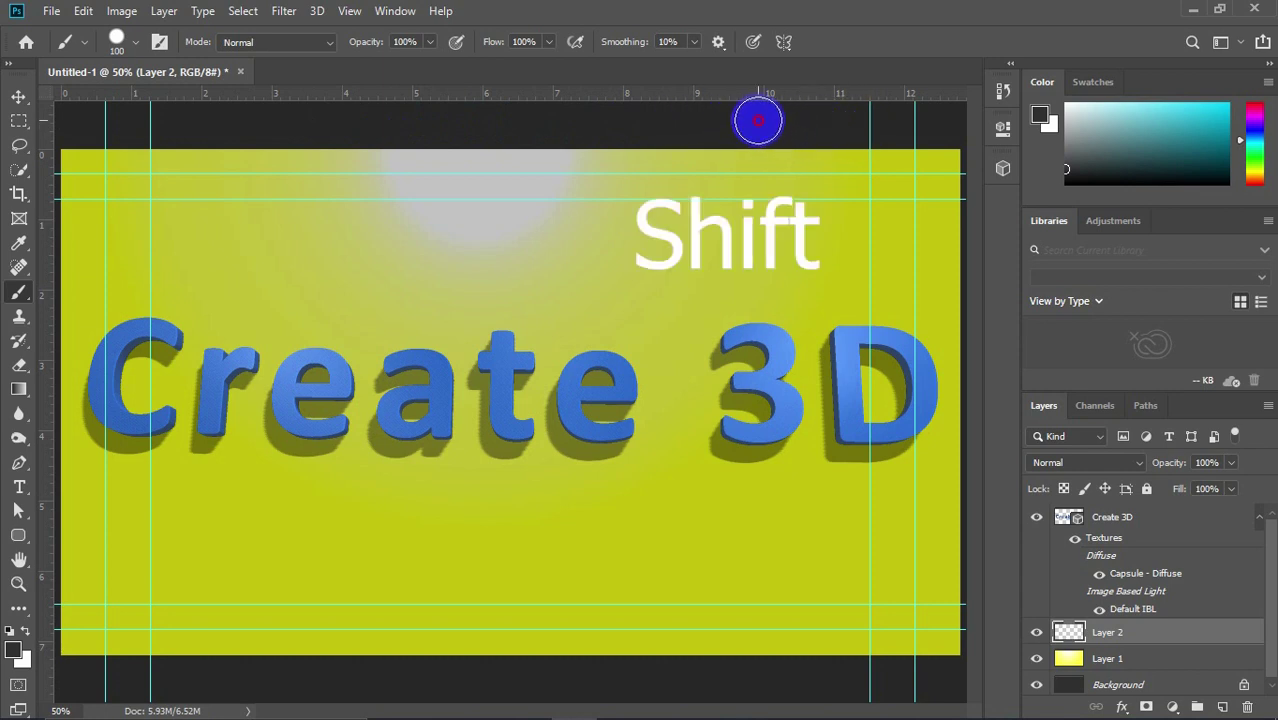
pyautogui.keyDown('shift'); pyautogui.click(321, 681); pyautogui.keyUp('shift')
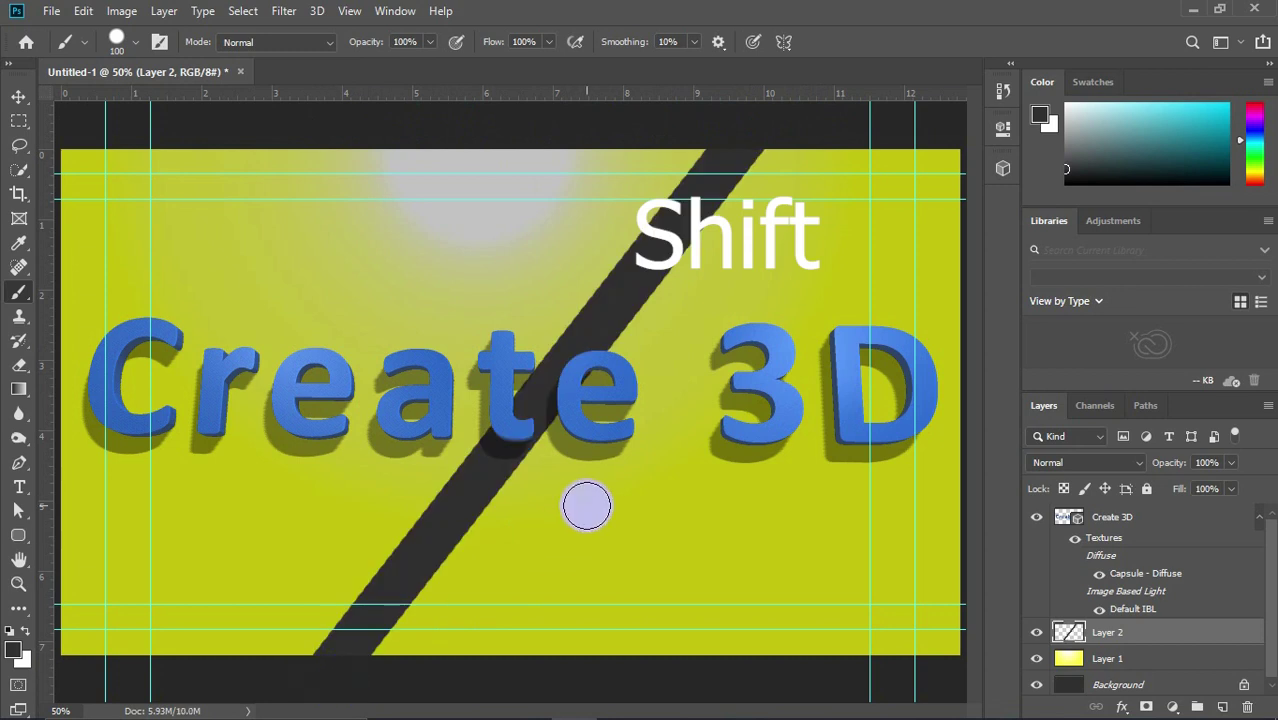
pyautogui.click(22, 96)
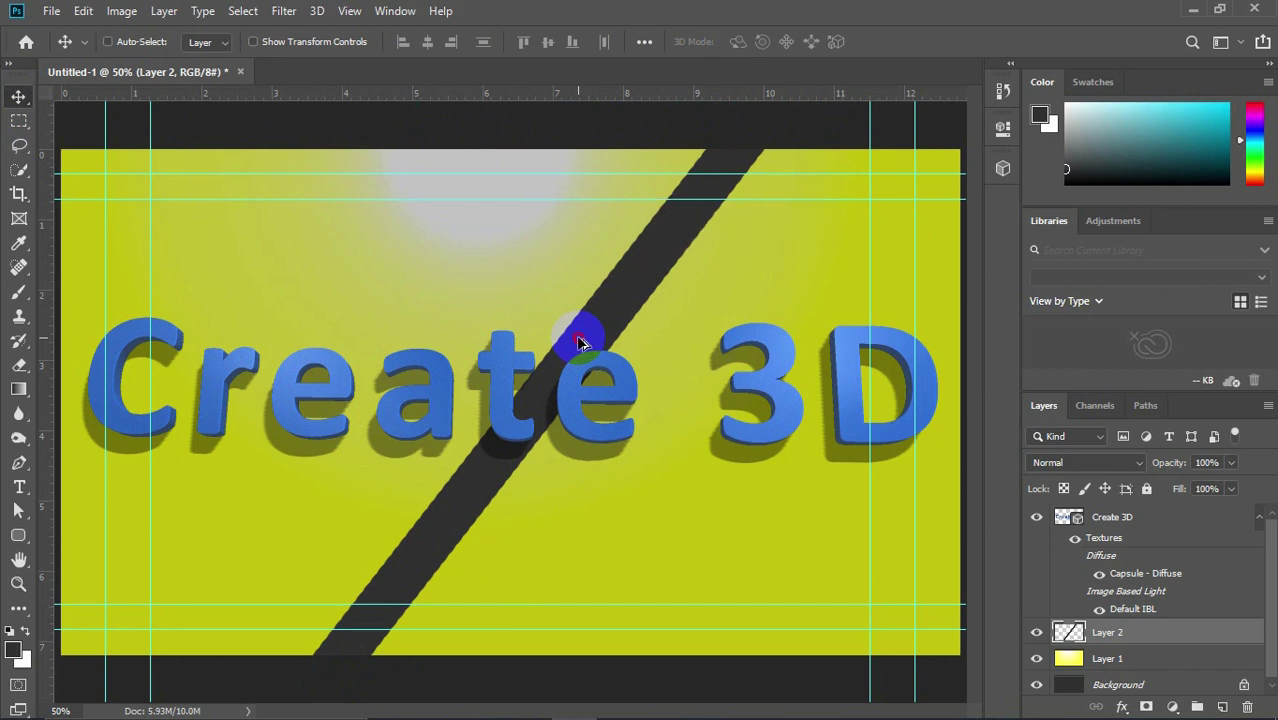
pyautogui.moveTo(580, 340); pyautogui.dragTo(242, 330)
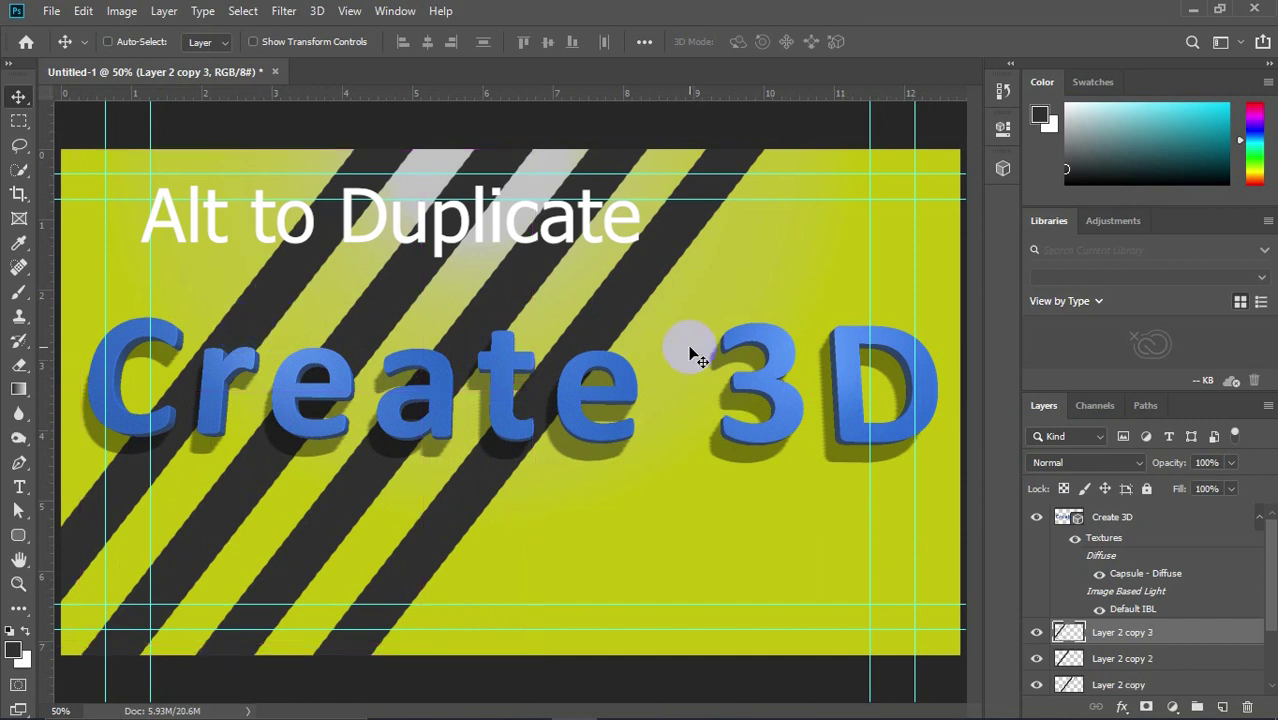
# Step: Merge the four stripe layers into one and set the merged layer's blend mode to Hard Light
pyautogui.scroll(-2, 1183, 619)
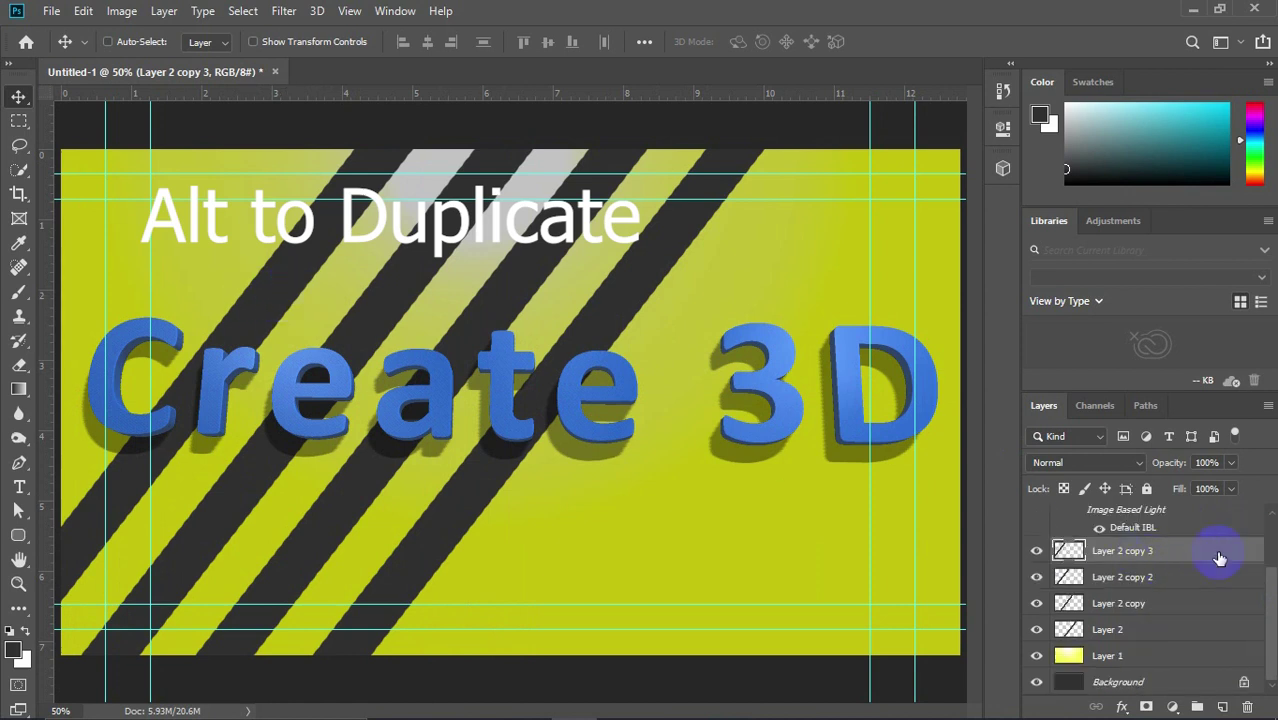
pyautogui.keyDown('shift'); pyautogui.click(1128, 631); pyautogui.keyUp('shift')
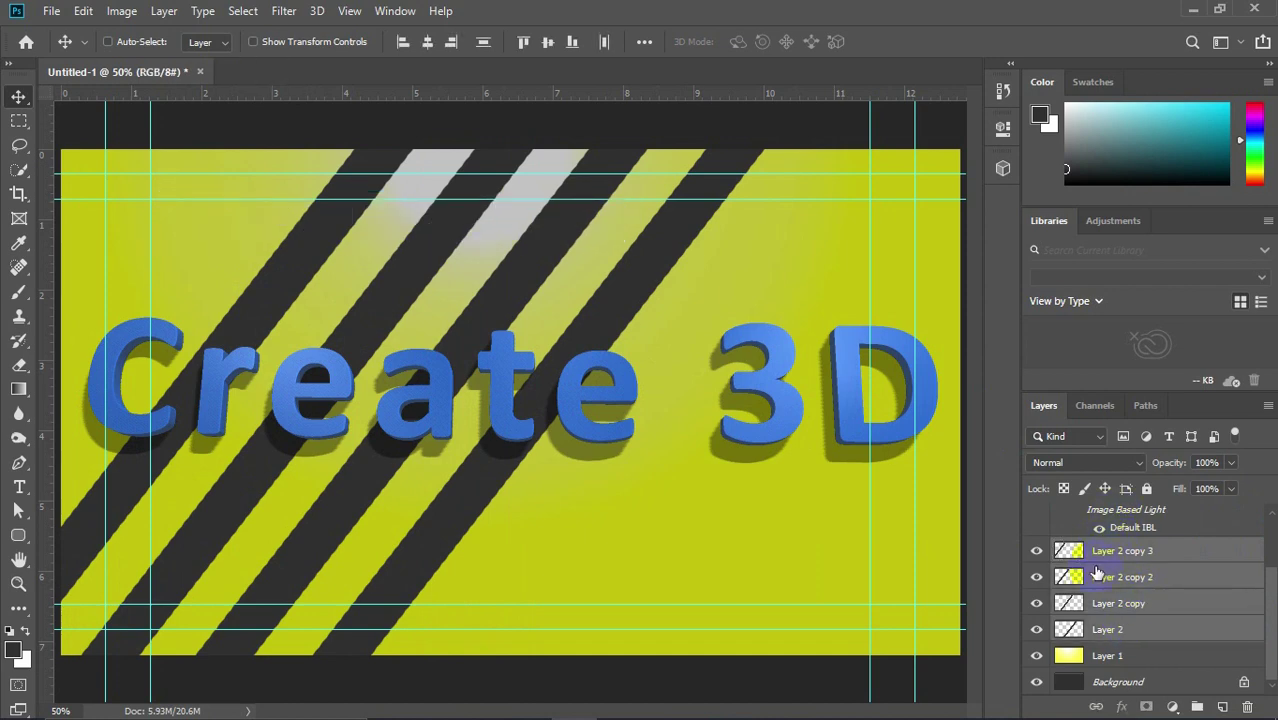
pyautogui.rightClick(1146, 590)
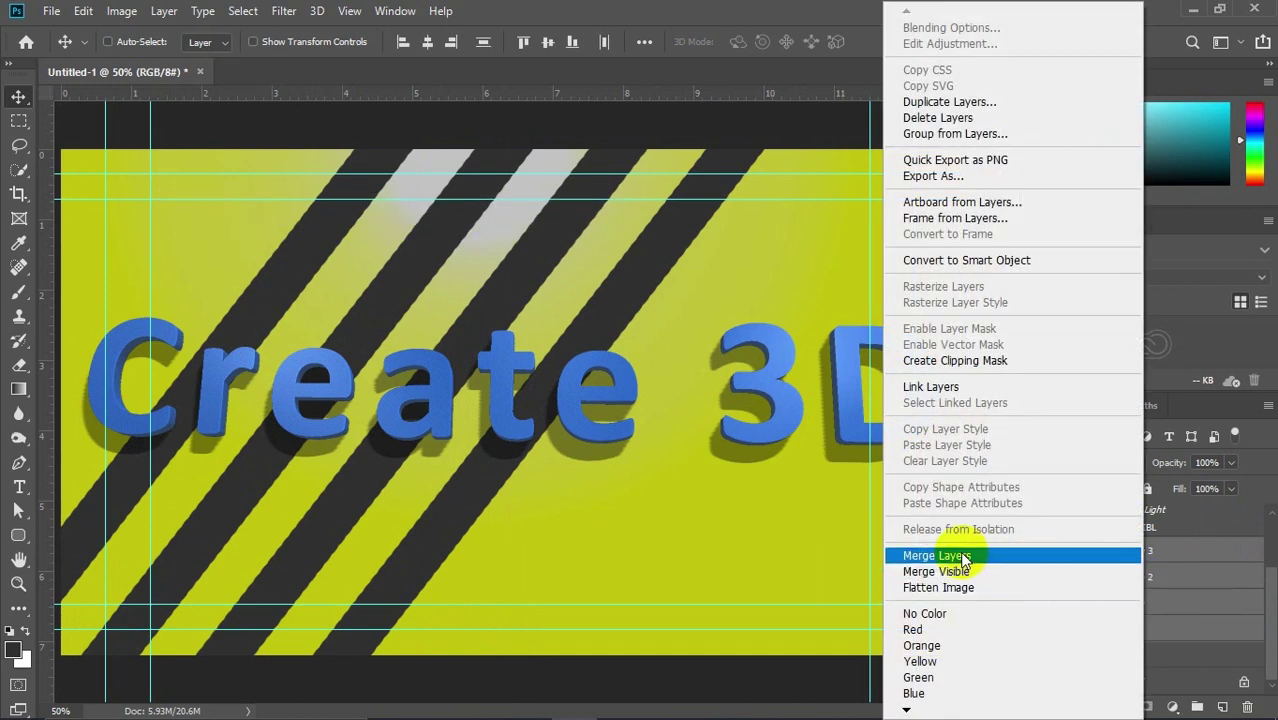
pyautogui.click(960, 555)
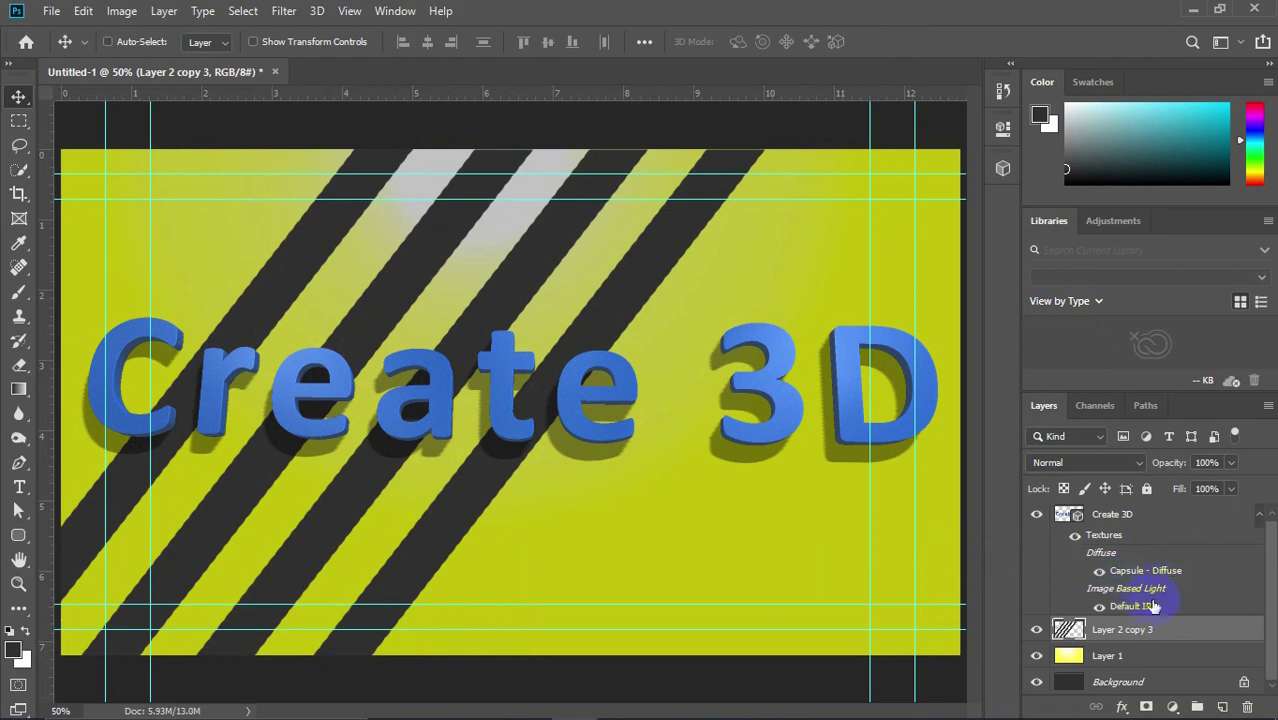
pyautogui.click(1079, 466)
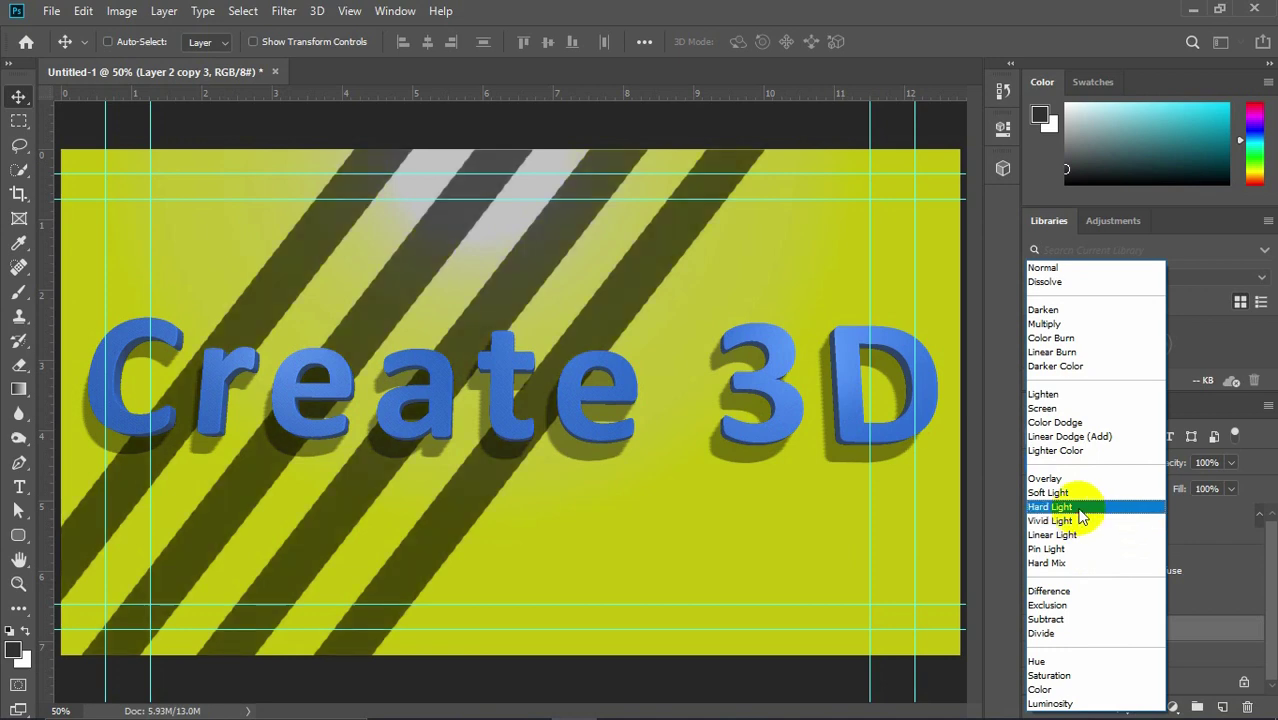
pyautogui.click(1050, 507)
# Step: Apply a Gaussian Blur with a radius of 0.9 pixels to the merged stripes layer
pyautogui.click(281, 12)
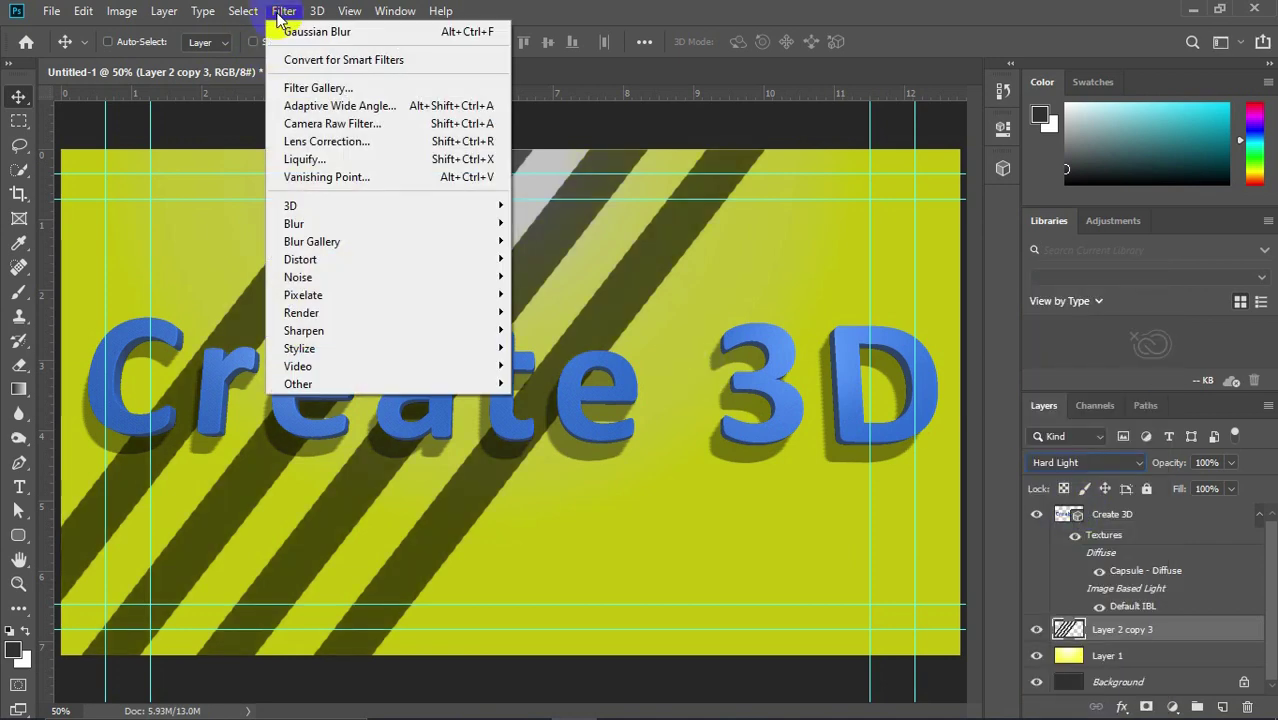
pyautogui.moveTo(313, 220)
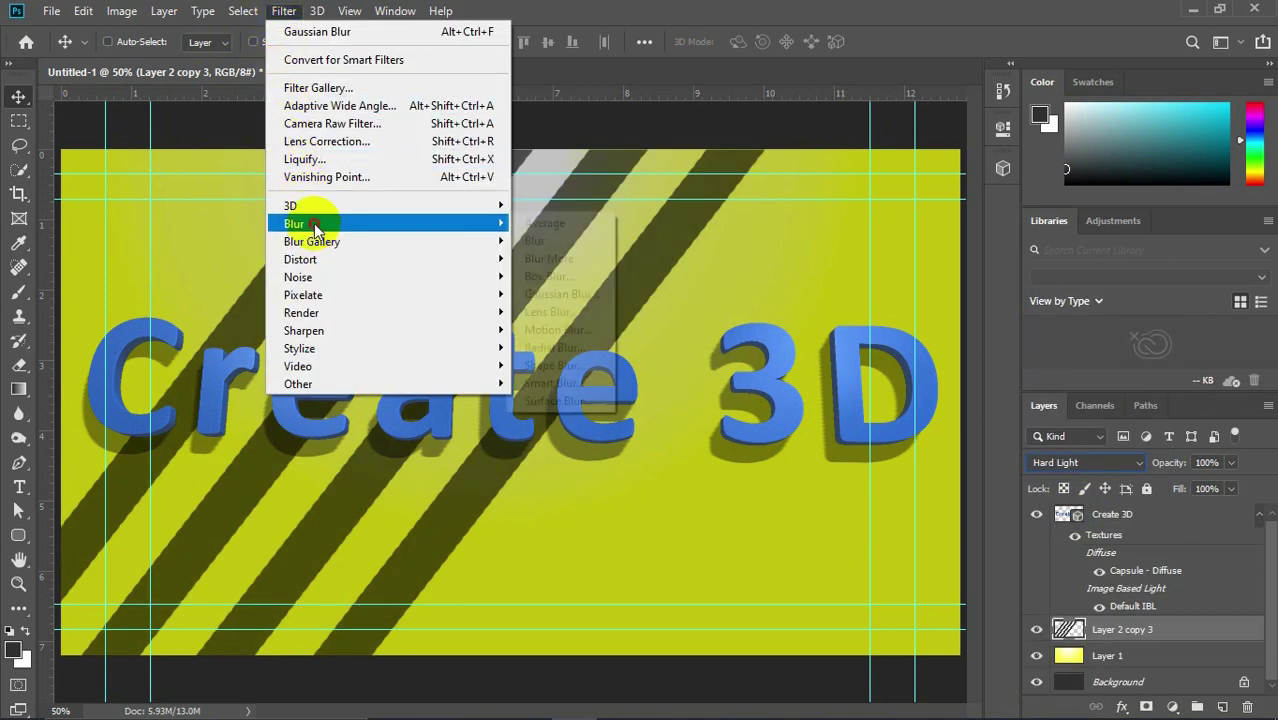
pyautogui.click(560, 294)
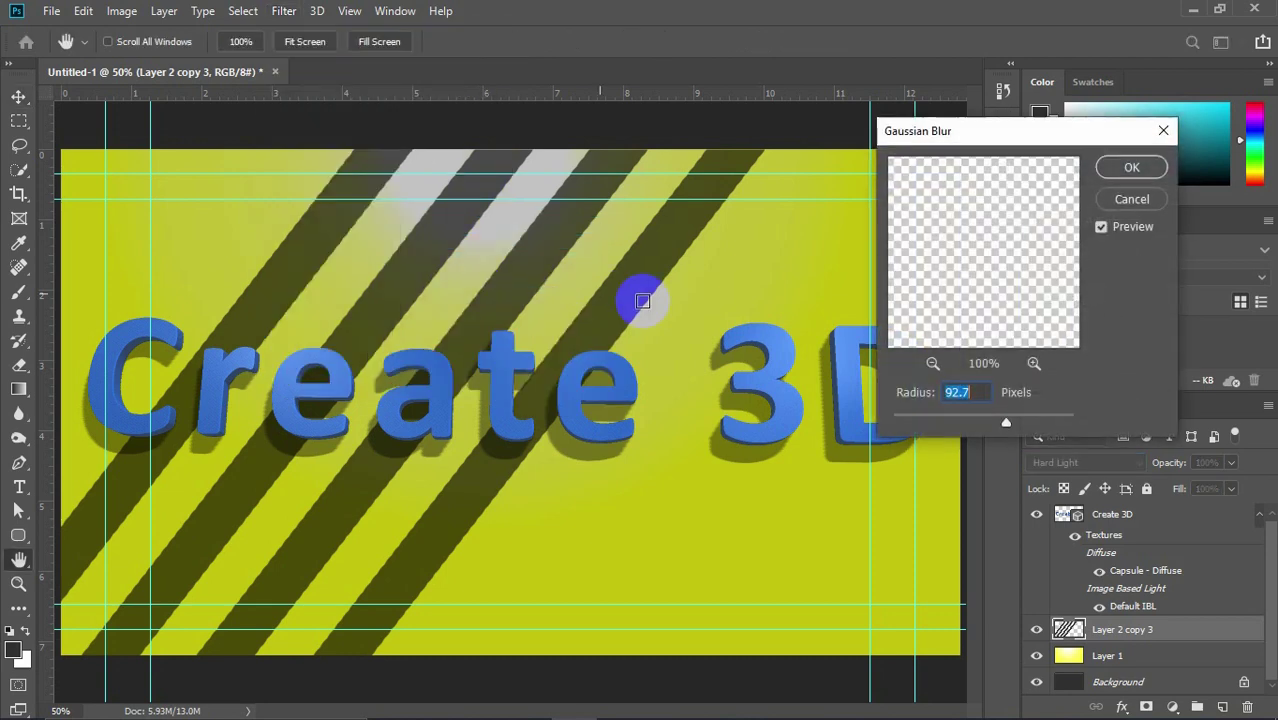
pyautogui.moveTo(999, 415); pyautogui.dragTo(902, 422)
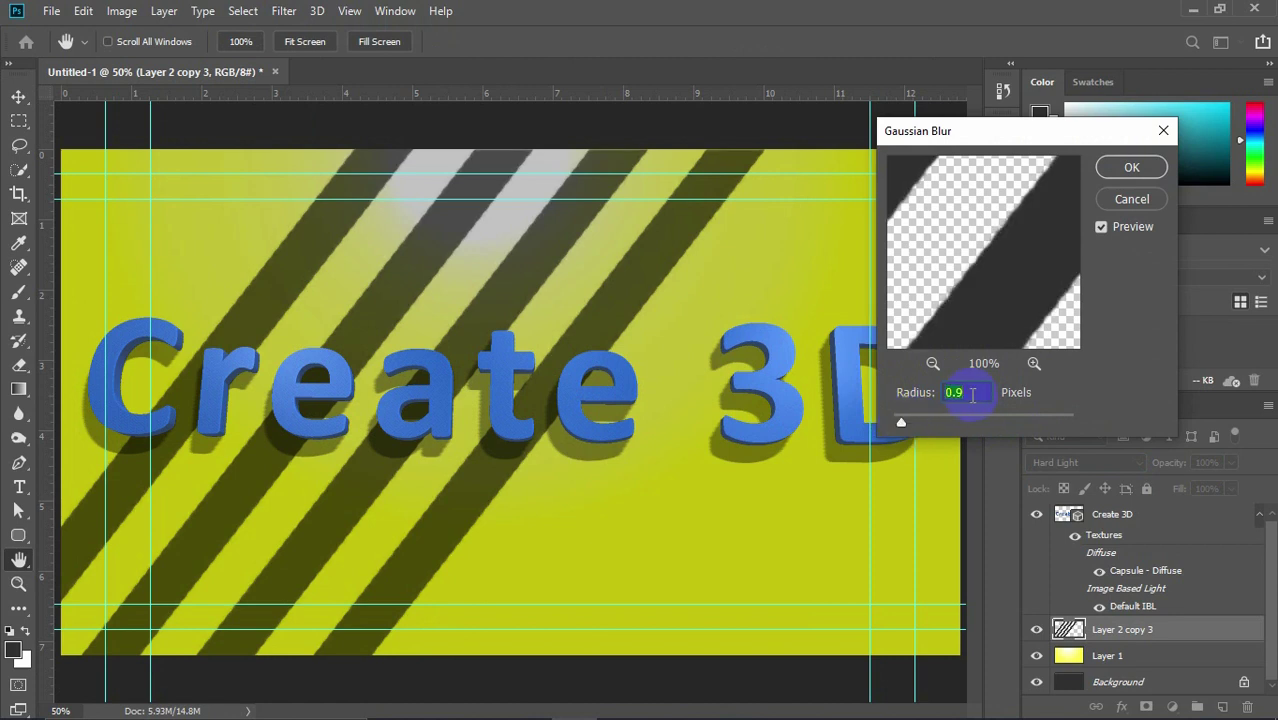
pyautogui.click(1130, 167)
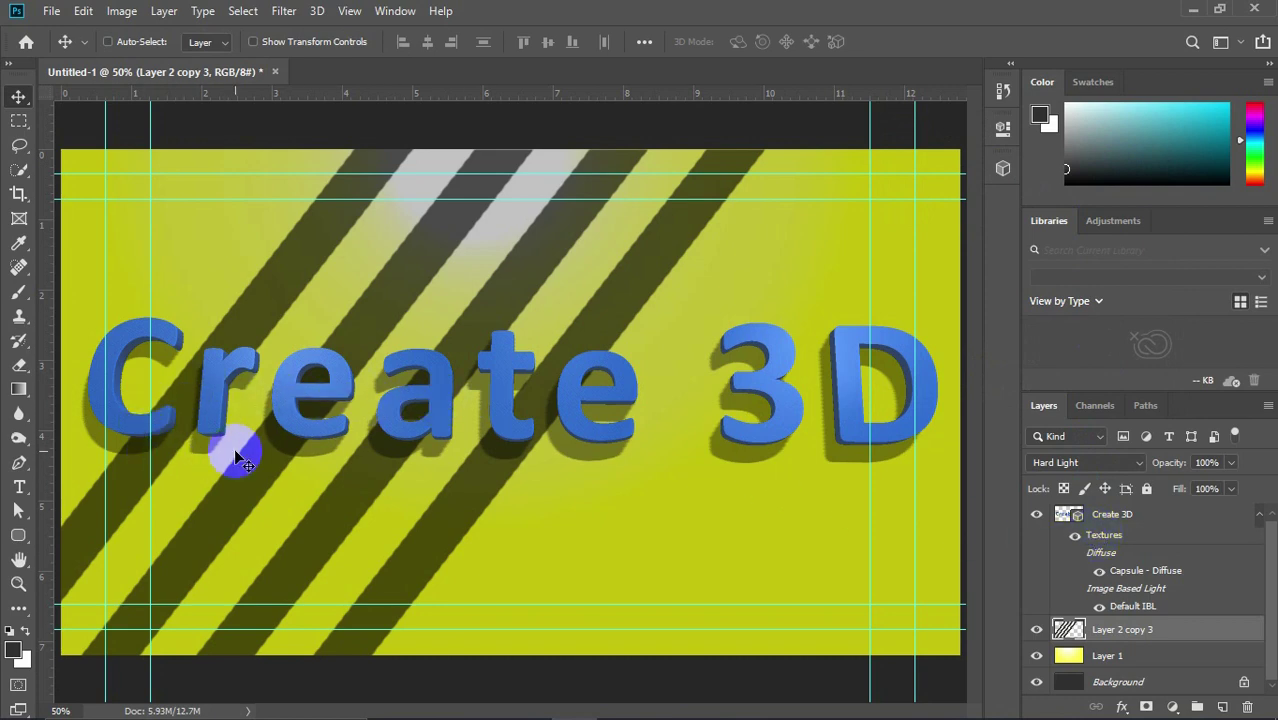
# Step: Set up the image export with JPG as the format and a 3x size
pyautogui.click(51, 11)
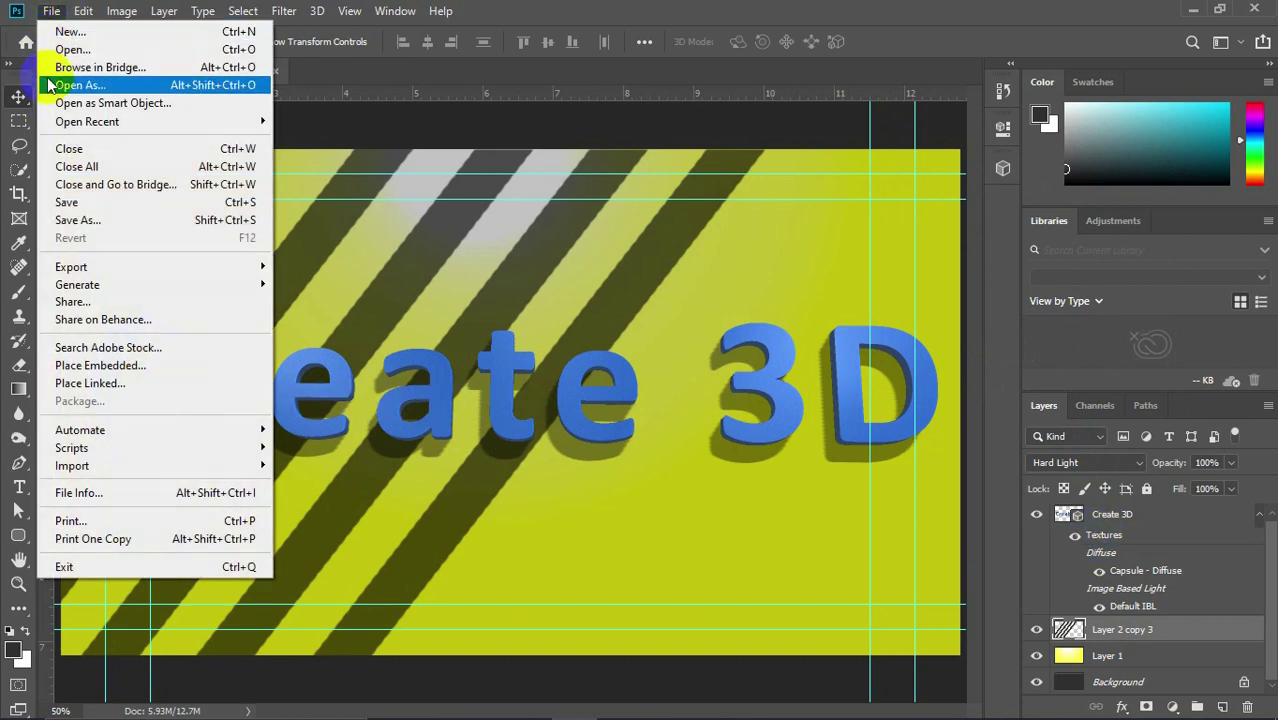
pyautogui.moveTo(140, 265)
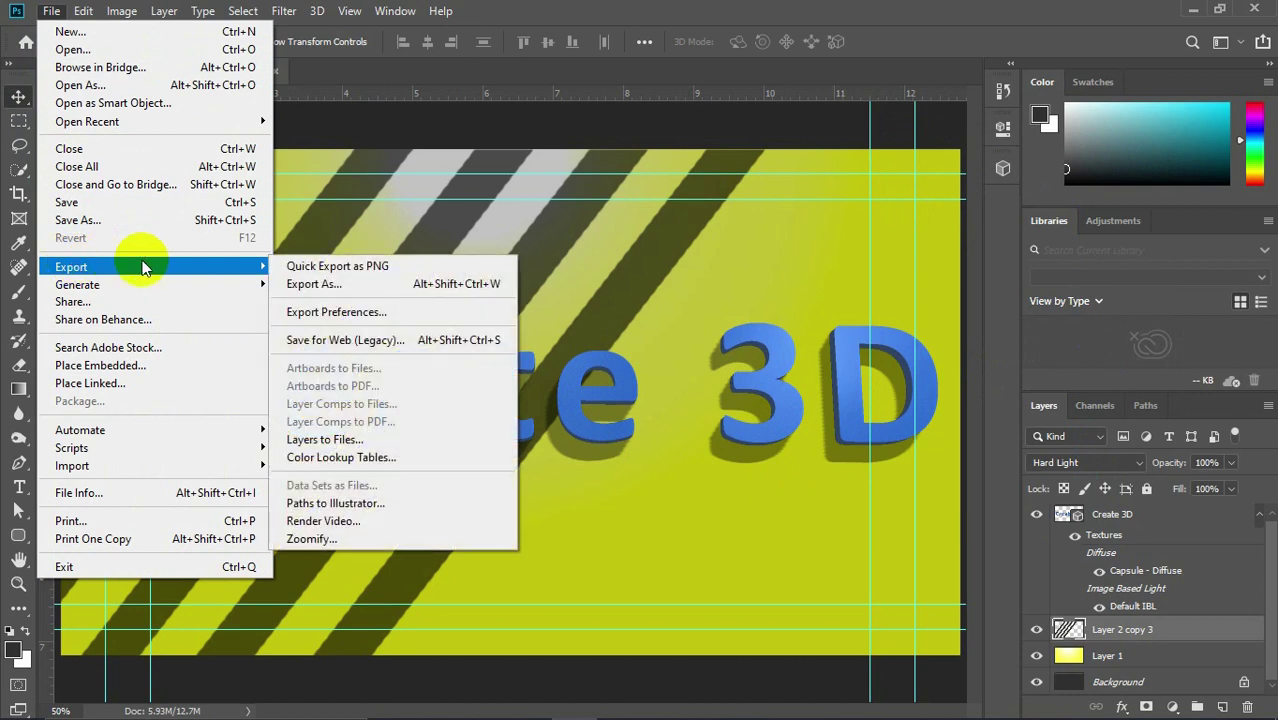
pyautogui.click(336, 285)
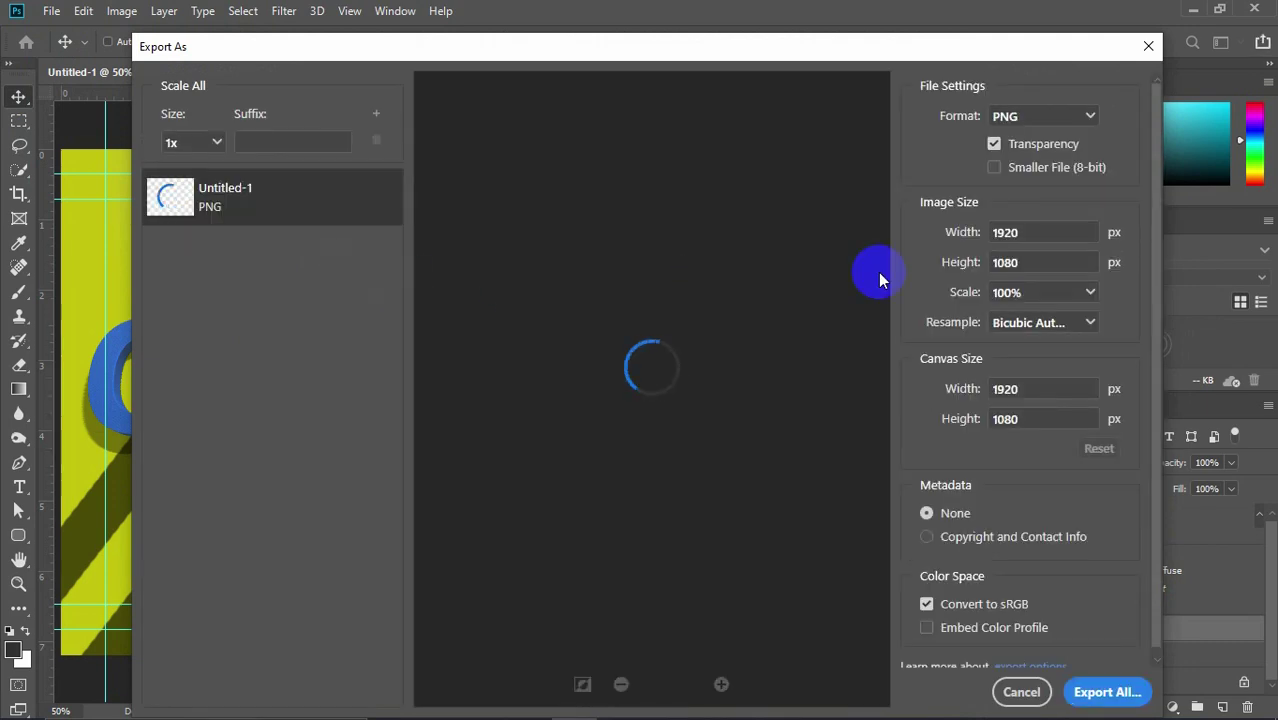
pyautogui.click(1091, 121)
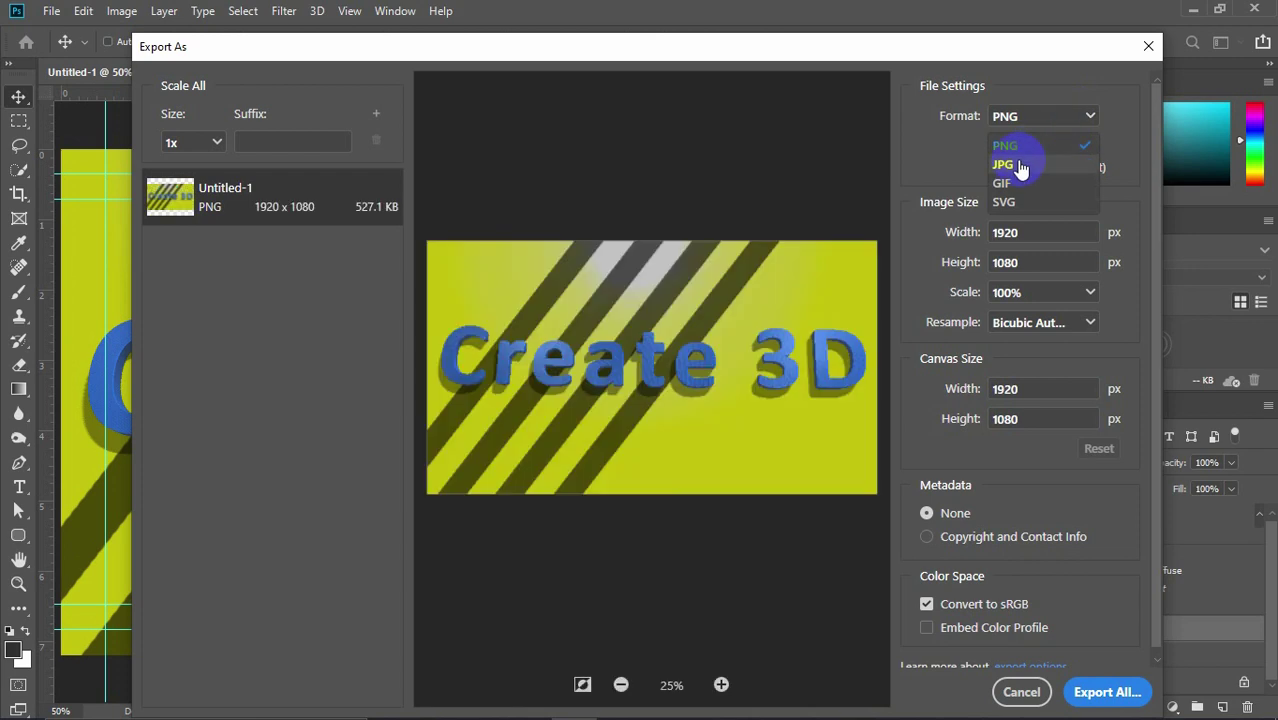
pyautogui.click(1018, 156)
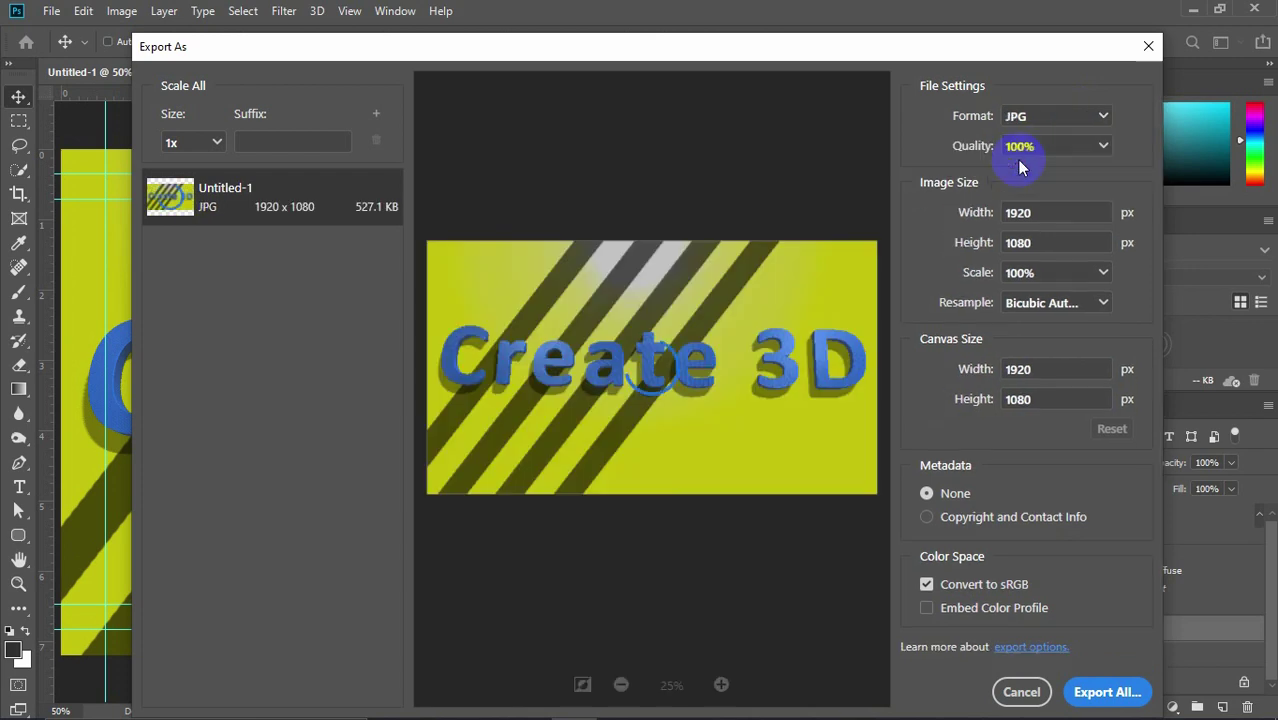
pyautogui.click(214, 140)
pyautogui.click(167, 356)
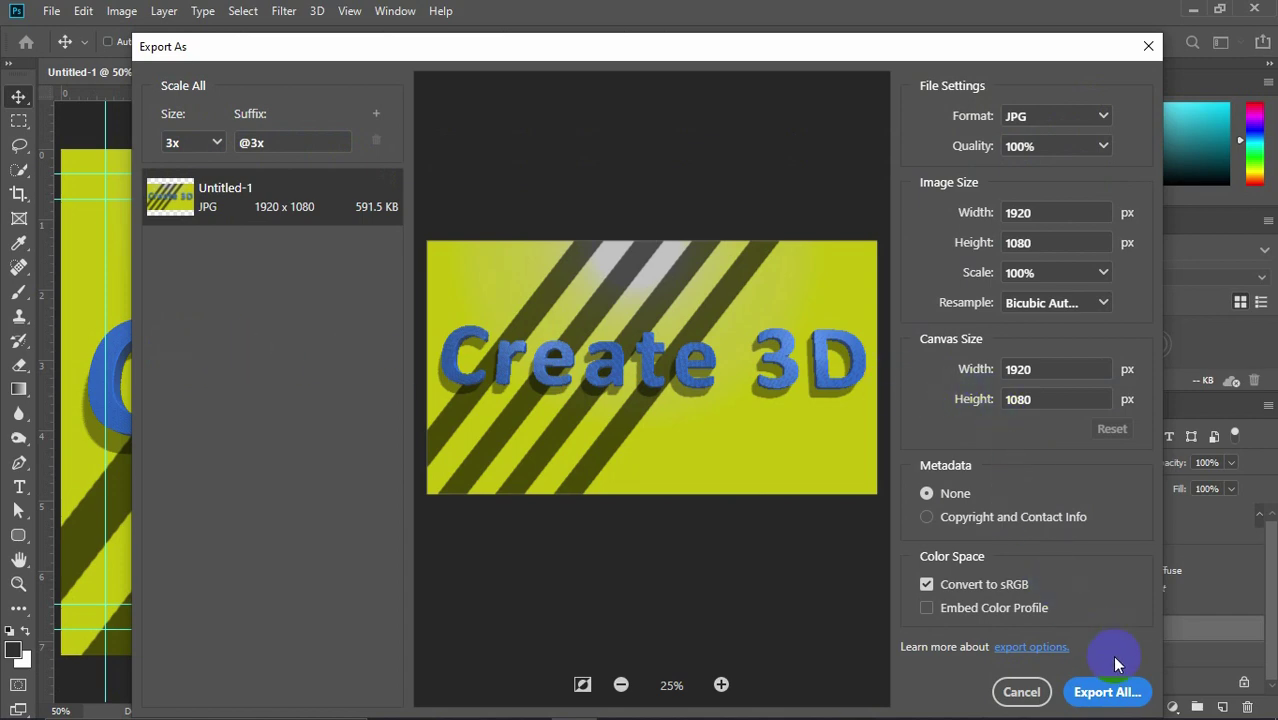
# Step: Export the image to the Pictures folder as Untitled-1@3x
pyautogui.click(1107, 692)
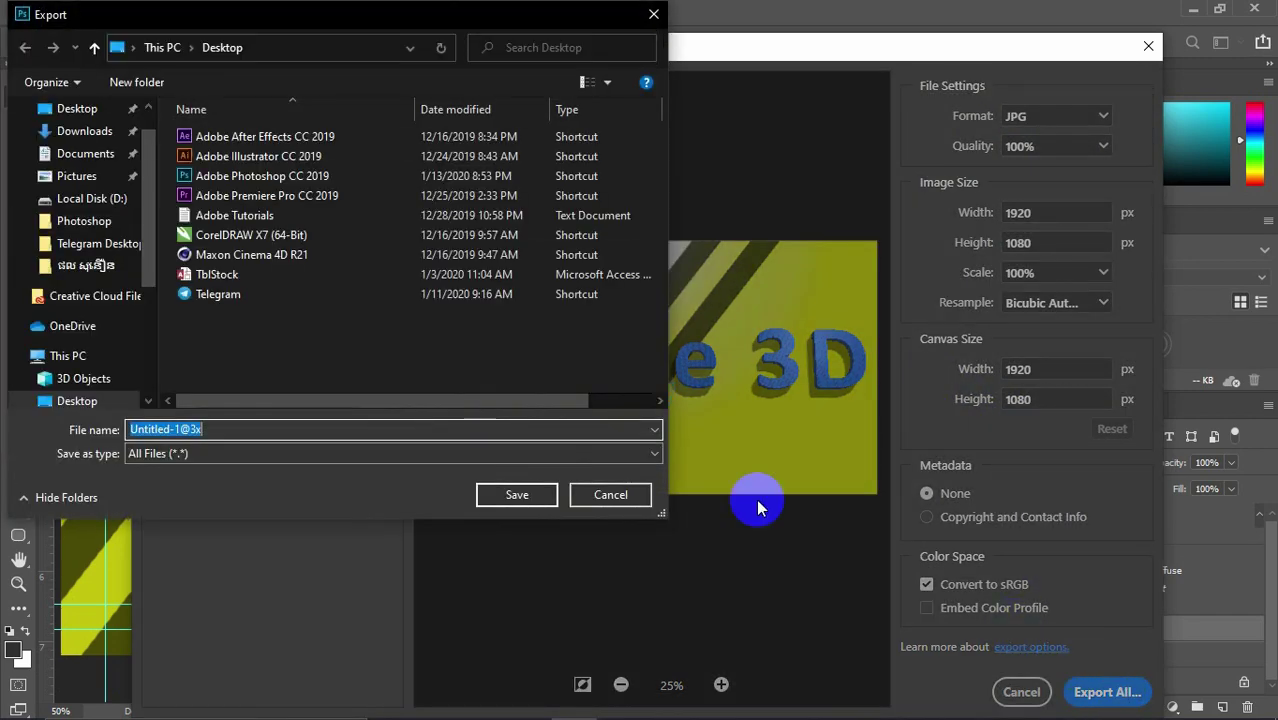
pyautogui.click(80, 177)
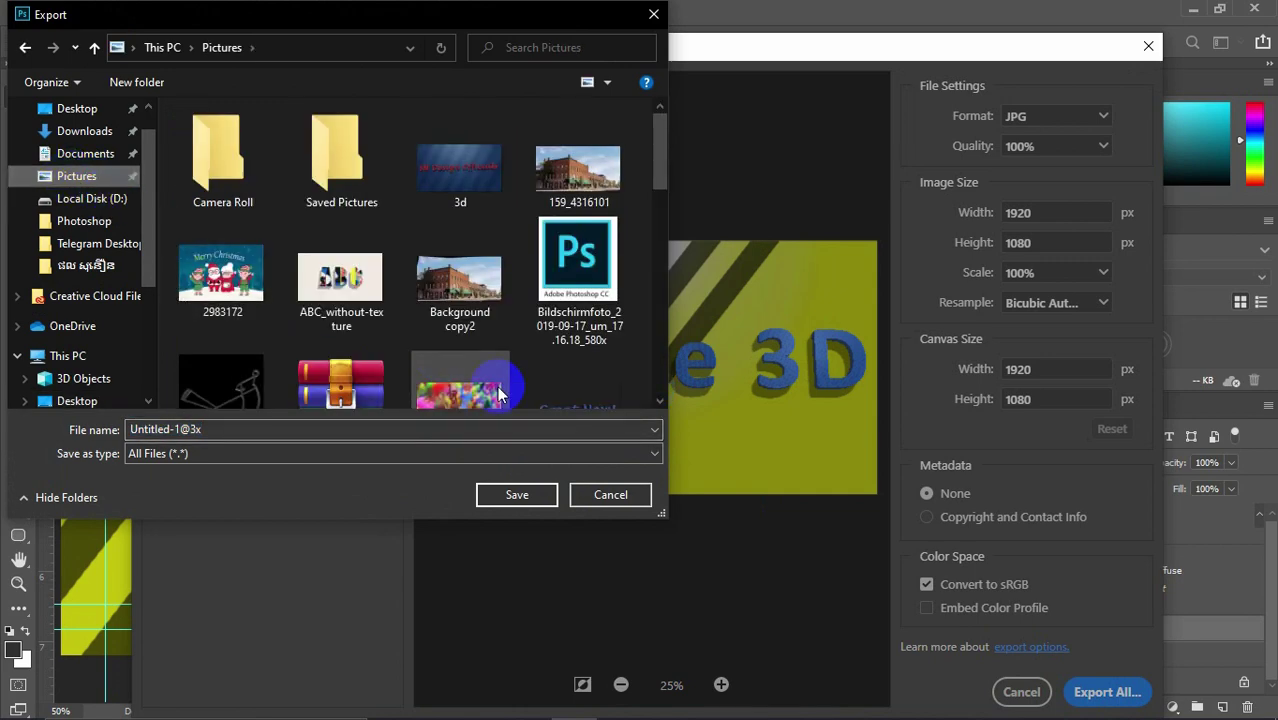
pyautogui.click(535, 494)
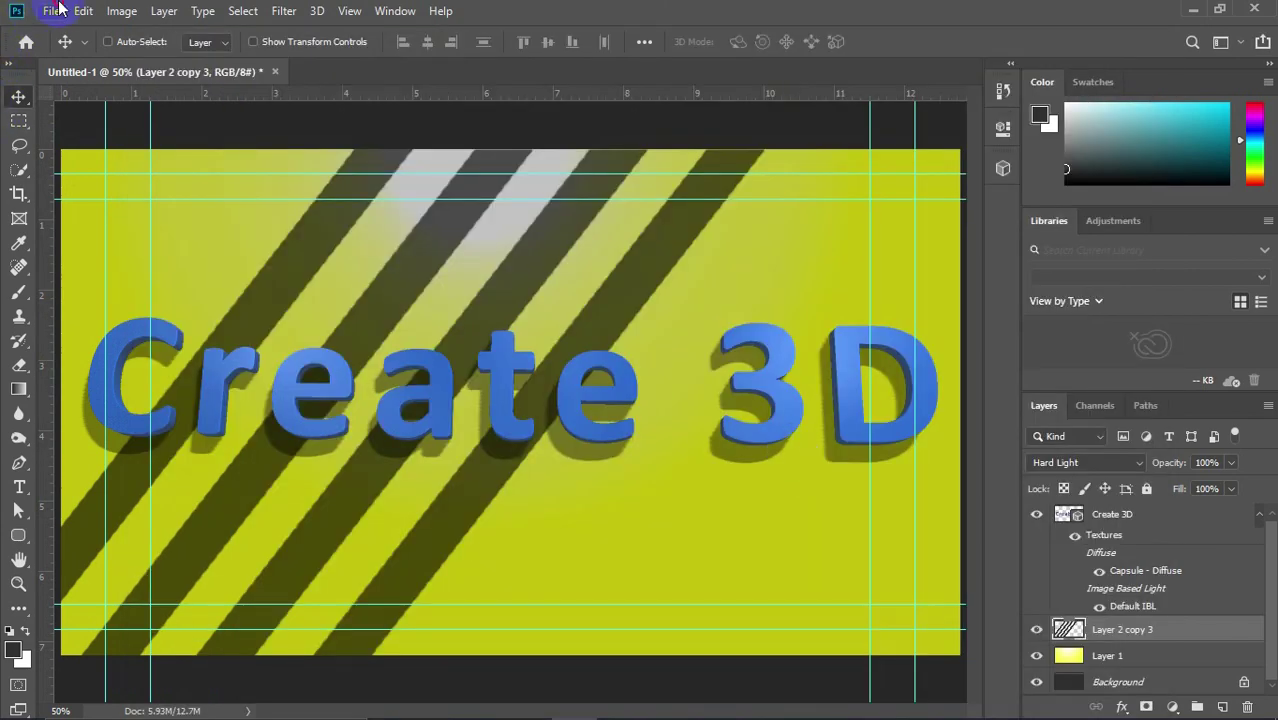
# Step: Save the document in Photoshop format as 3d in the Adobe\Photoshop folder with Maximize Compatibility, and close Photoshop
pyautogui.click(55, 10)
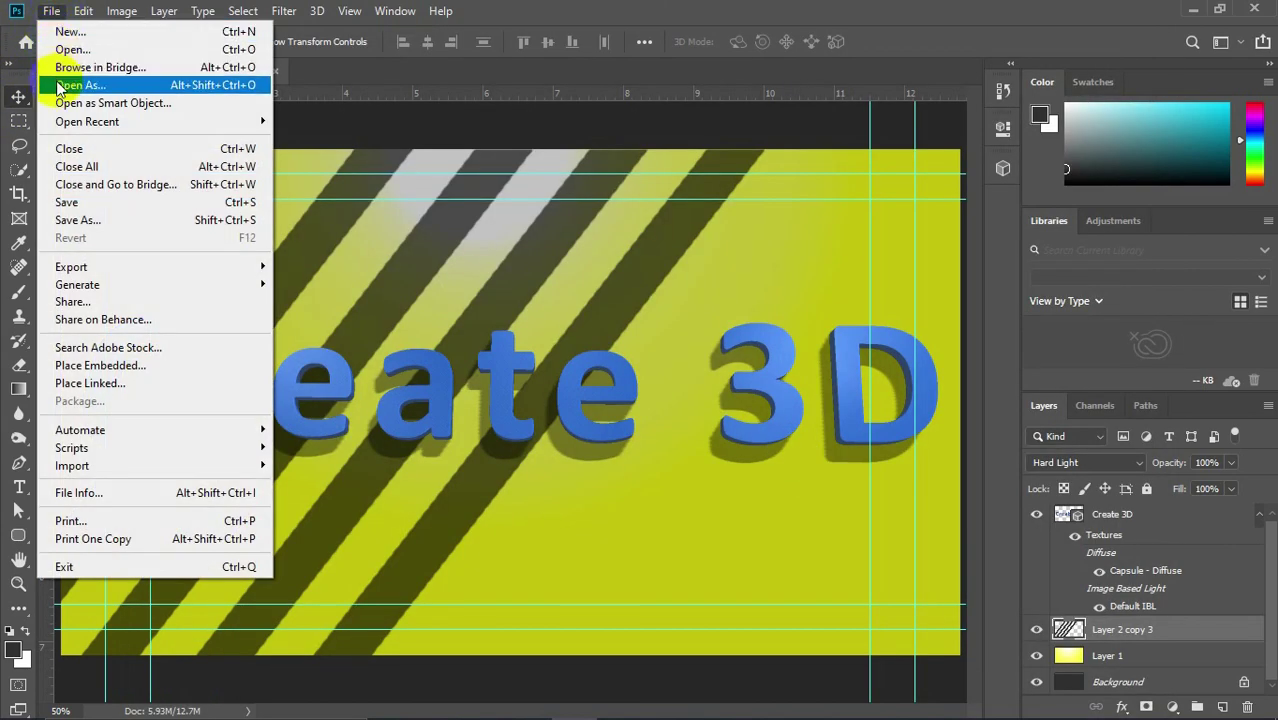
pyautogui.click(86, 197)
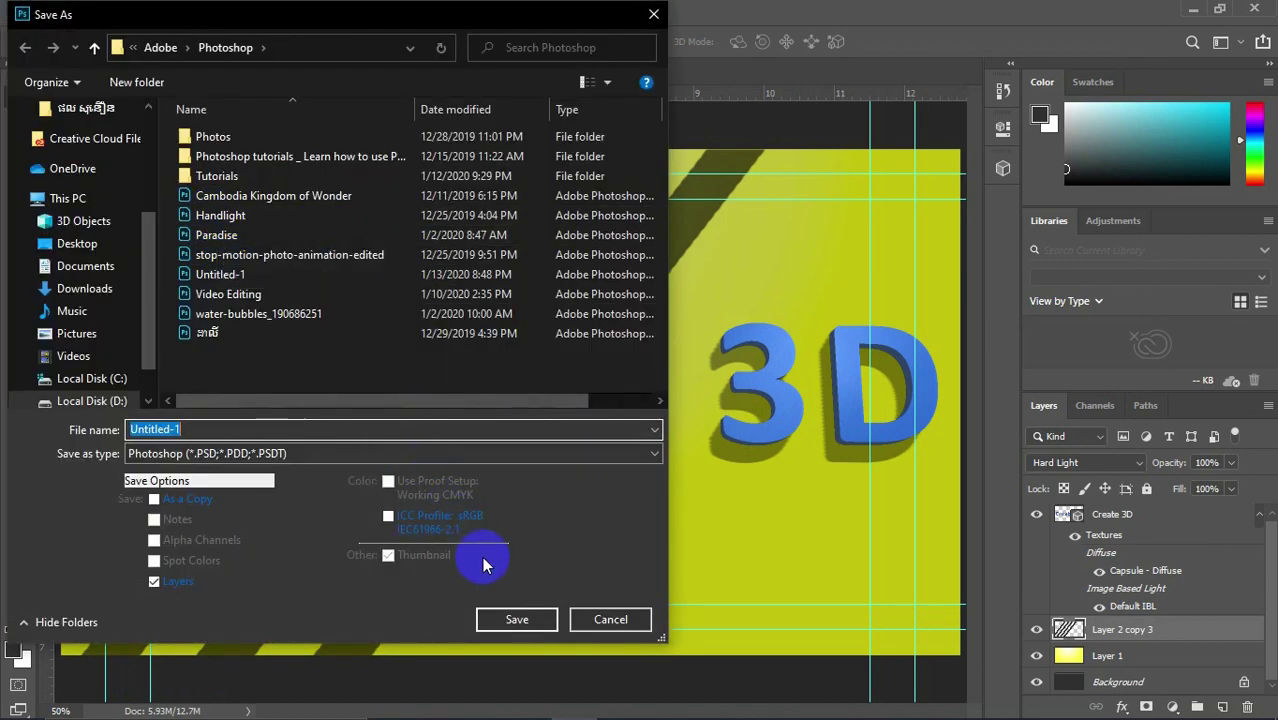
pyautogui.click(515, 617)
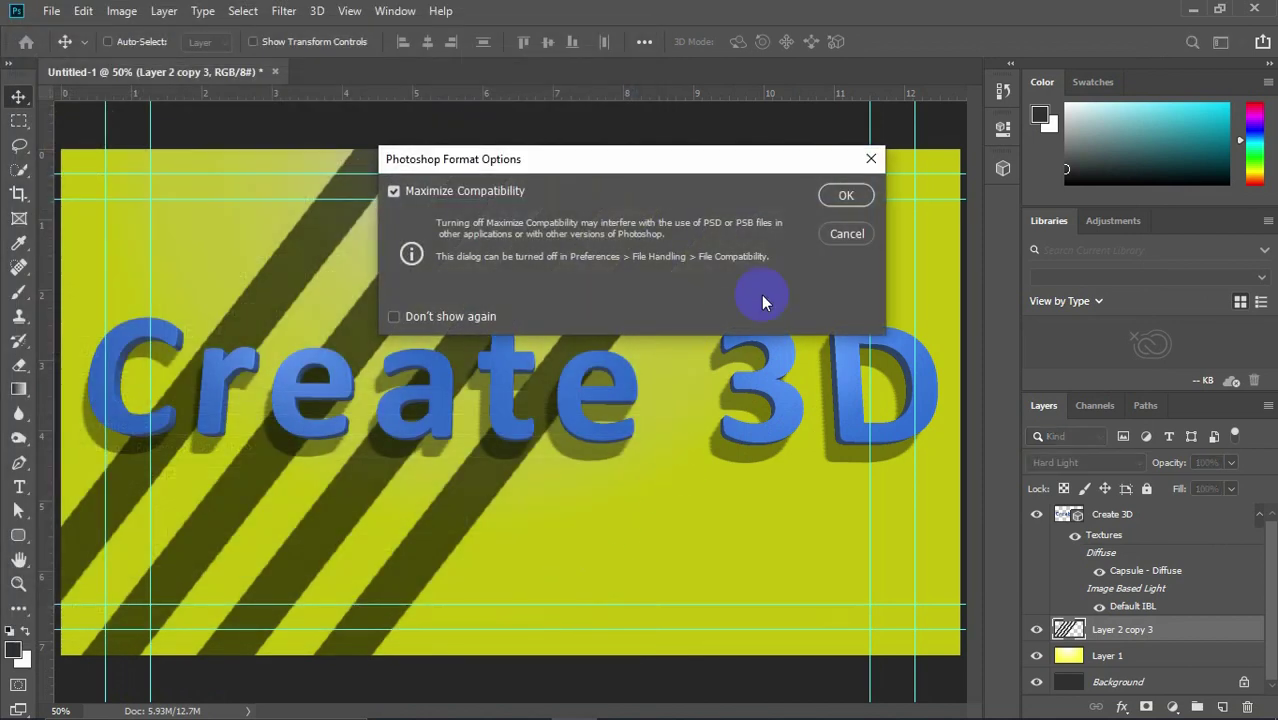
pyautogui.click(843, 195)
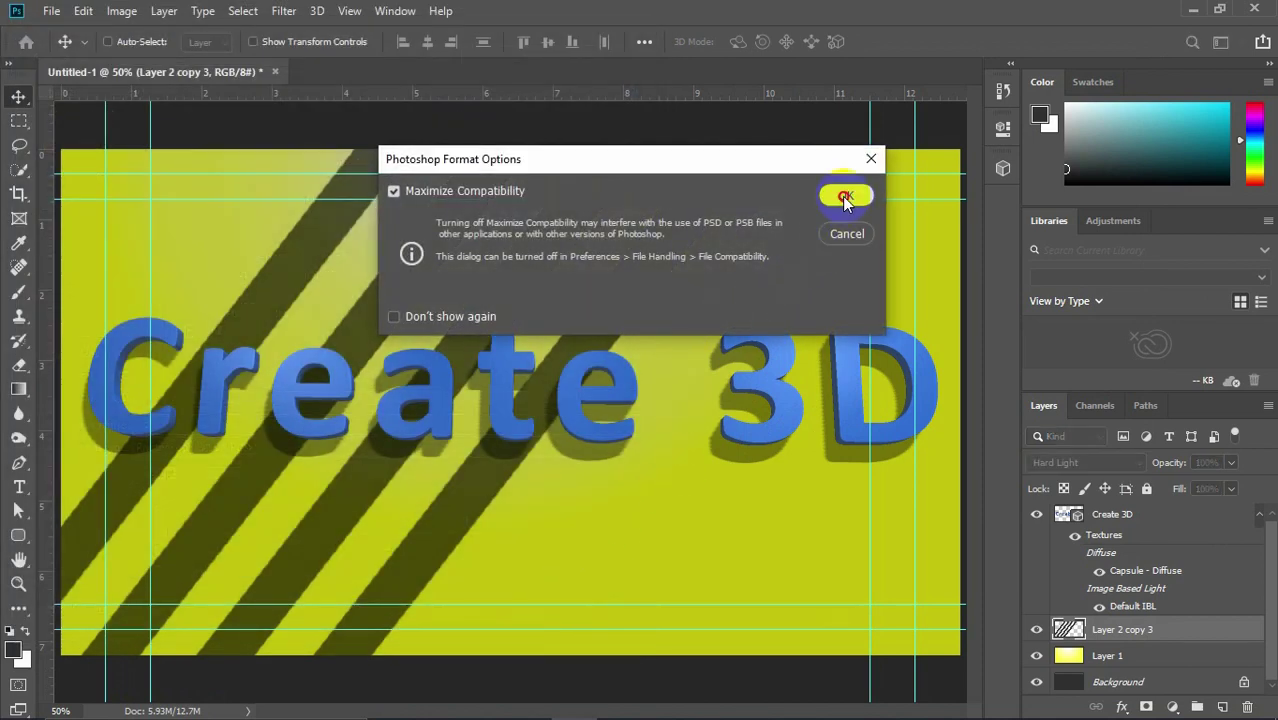
pyautogui.click(1263, 8)
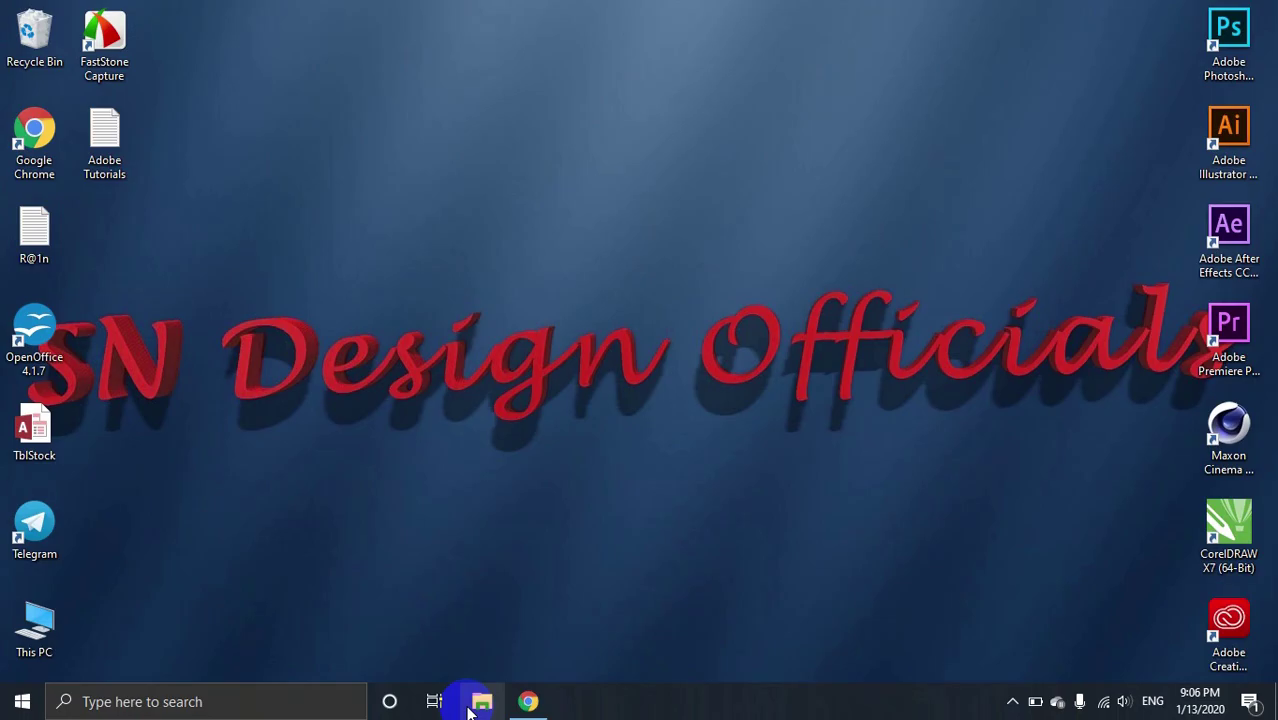
# Step: Switch to File Explorer and select the exported Untitled-1@3x image in the Pictures folder
pyautogui.click(478, 703)
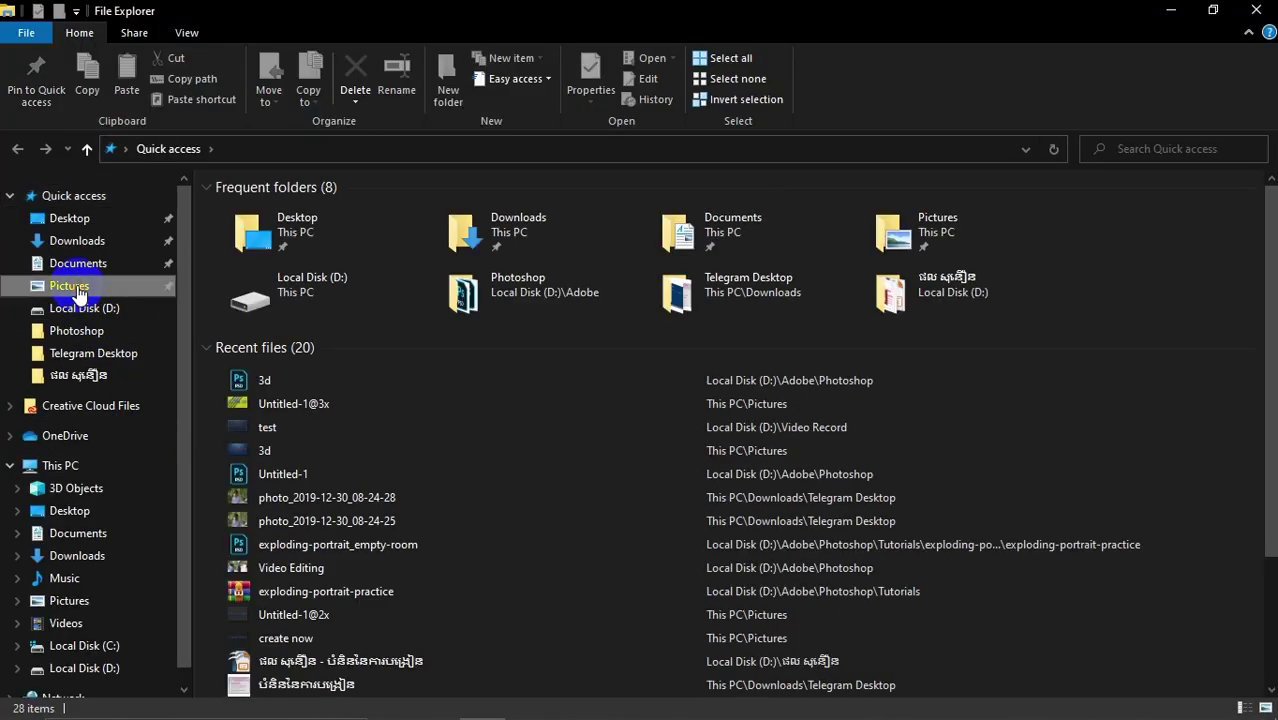
pyautogui.click(78, 290)
pyautogui.click(453, 245)
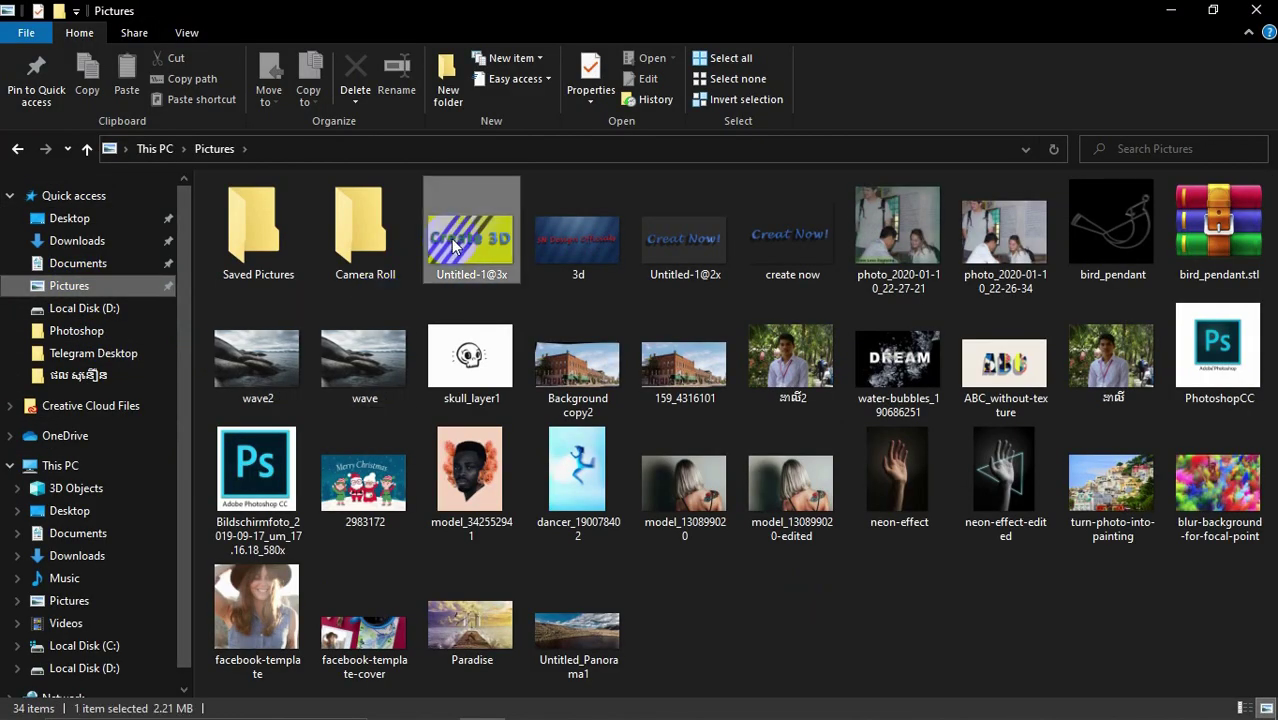
pyautogui.rightClick(453, 245)
pyautogui.click(548, 126)
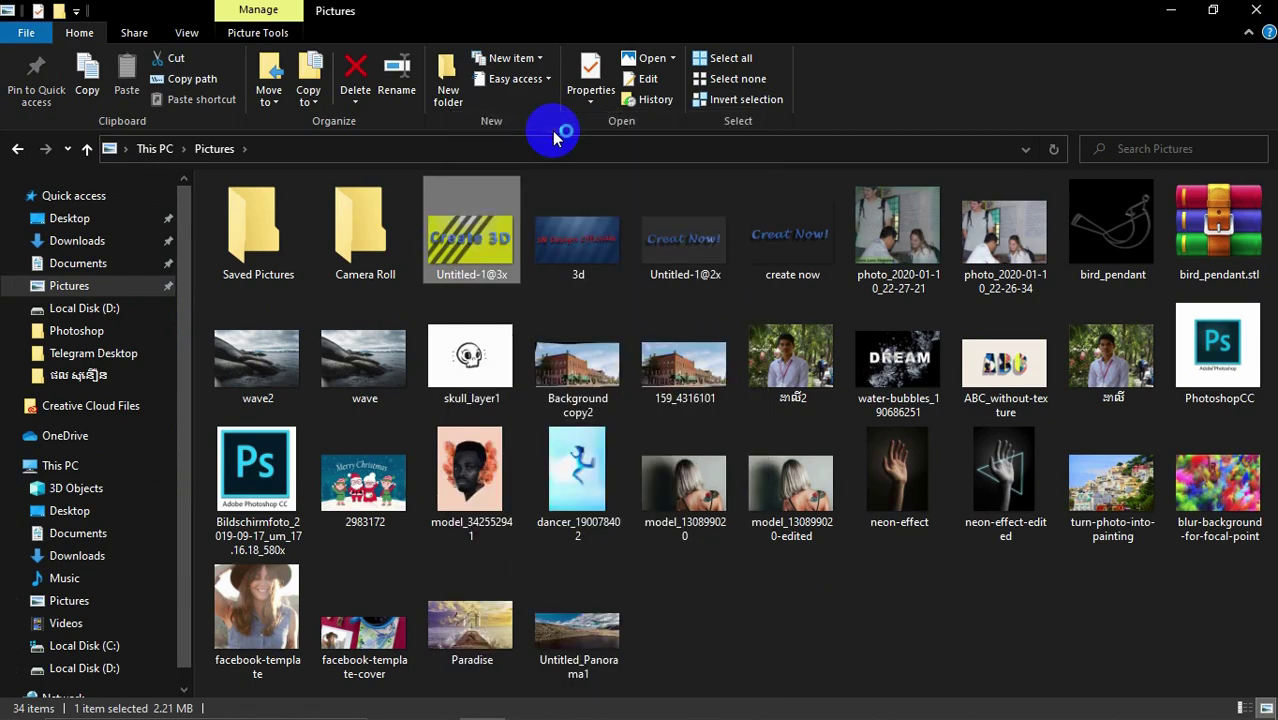